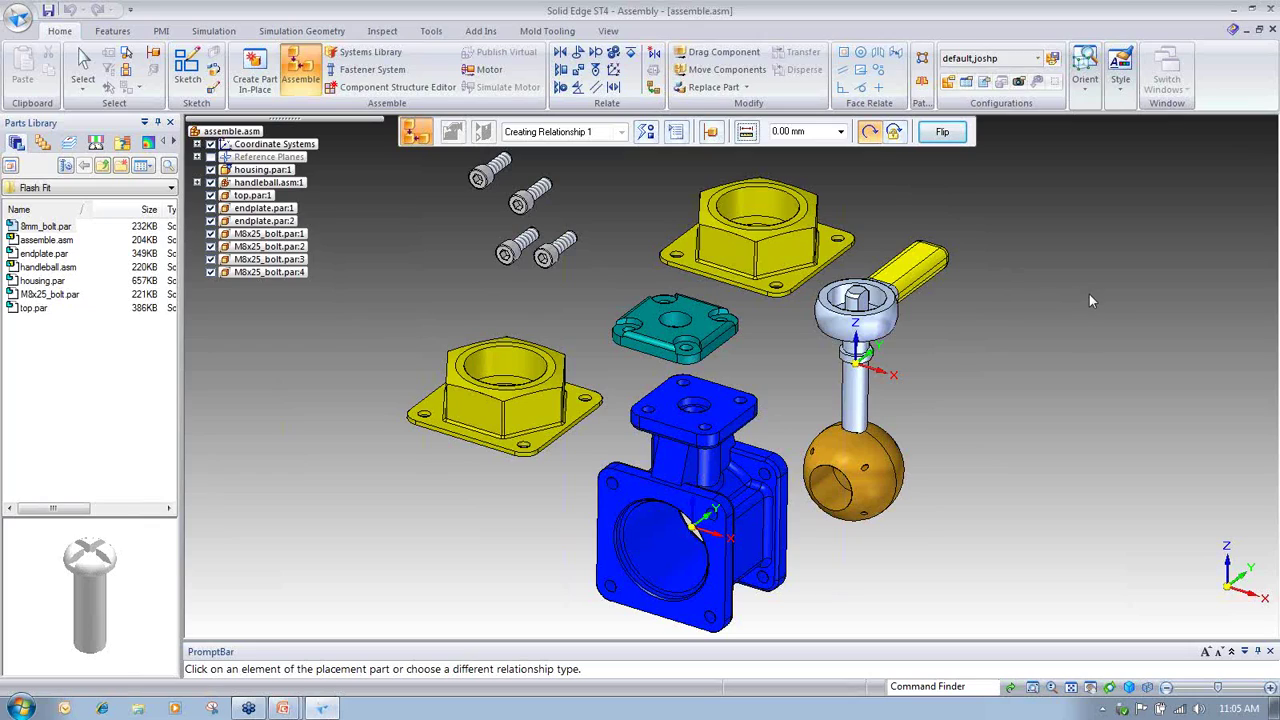
pyautogui.click(646, 136)
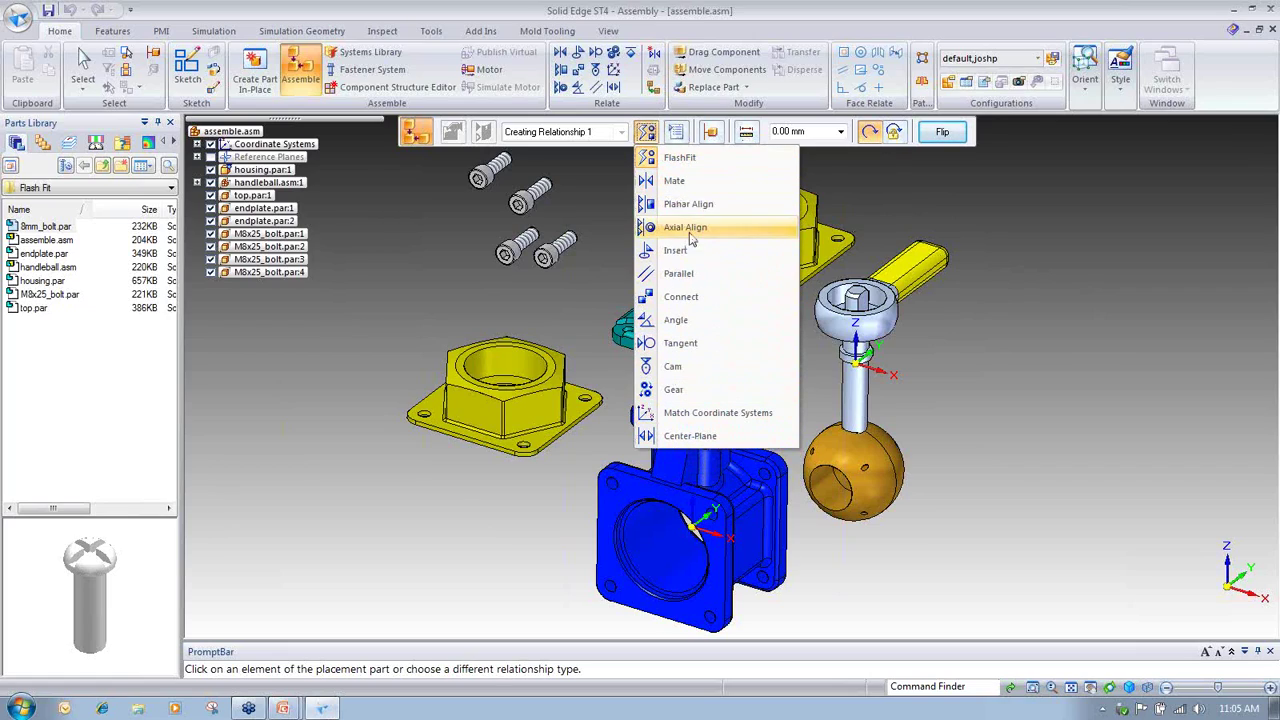
pyautogui.click(676, 180)
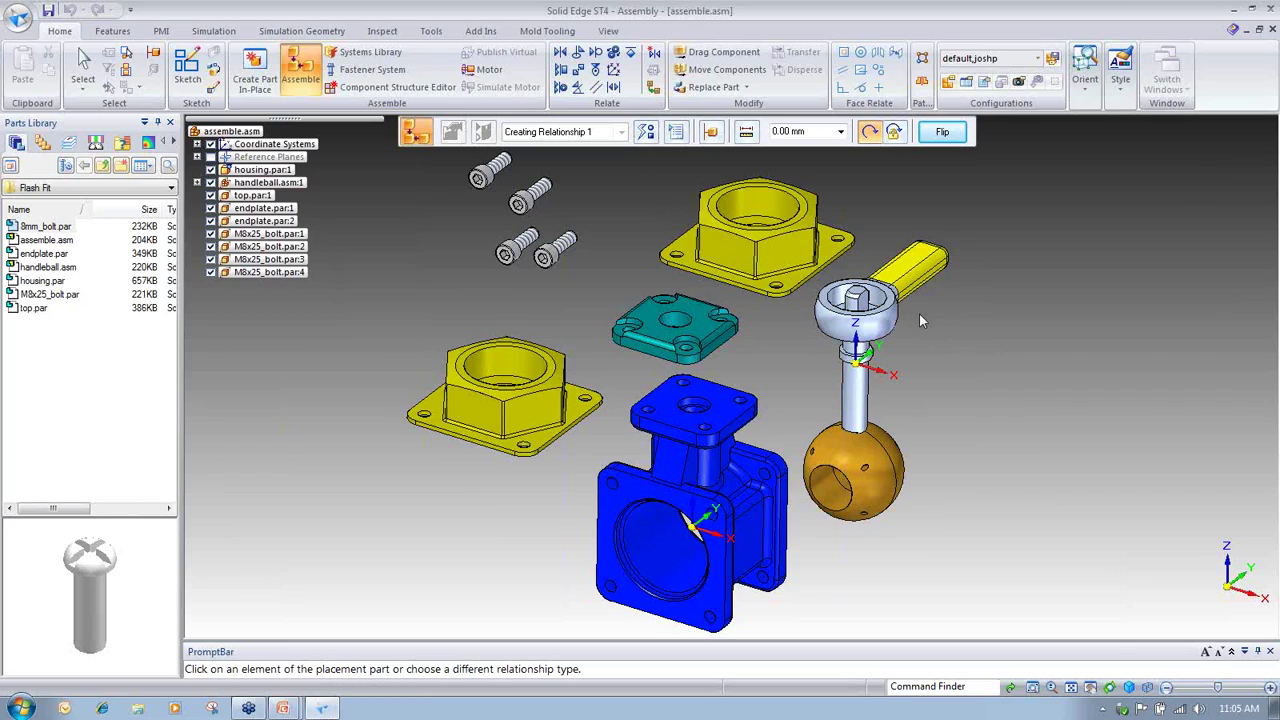
# Step: Mate the underside of the teal top plate with the upper face of the blue housing's top flange
pyautogui.moveTo(919, 313); pyautogui.dragTo(655, 358, button='middle')
pyautogui.click(660, 359)
pyautogui.moveTo(796, 436); pyautogui.dragTo(786, 463, button='middle')
pyautogui.click(746, 508)
# Step: Align two corner holes of the top plate with the matching holes in the housing's top flange to fully position it
pyautogui.scroll(3, 786, 516)
pyautogui.moveTo(786, 509); pyautogui.dragTo(802, 556, button='middle')
pyautogui.scroll(3, 802, 556)
pyautogui.scroll(-1, 920, 455)
pyautogui.click(924, 441)
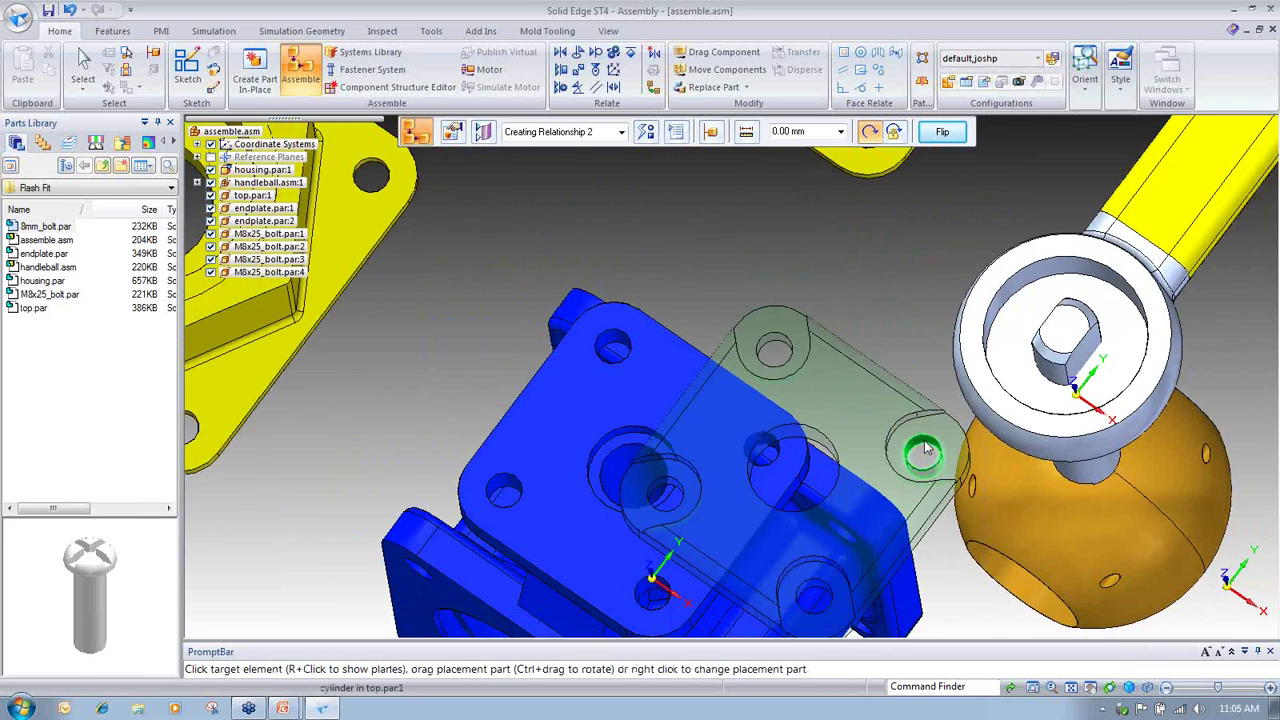
pyautogui.click(762, 452)
pyautogui.click(614, 340)
pyautogui.click(616, 342)
# Step: Mate the flat flange face of the first yellow end plate with the housing's front flange face
pyautogui.scroll(-4, 800, 400)
pyautogui.moveTo(803, 405); pyautogui.dragTo(529, 428, button='middle')
pyautogui.click(529, 428)
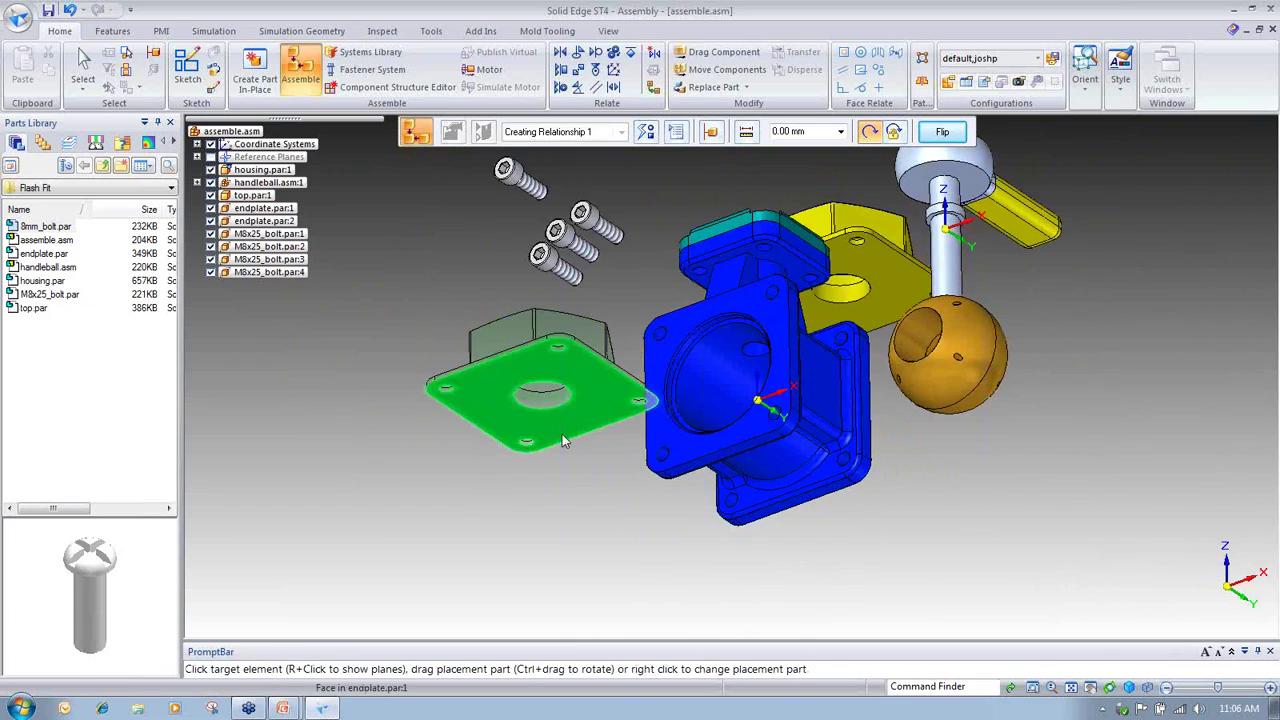
pyautogui.moveTo(772, 478); pyautogui.dragTo(800, 498, button='middle')
pyautogui.click(800, 503)
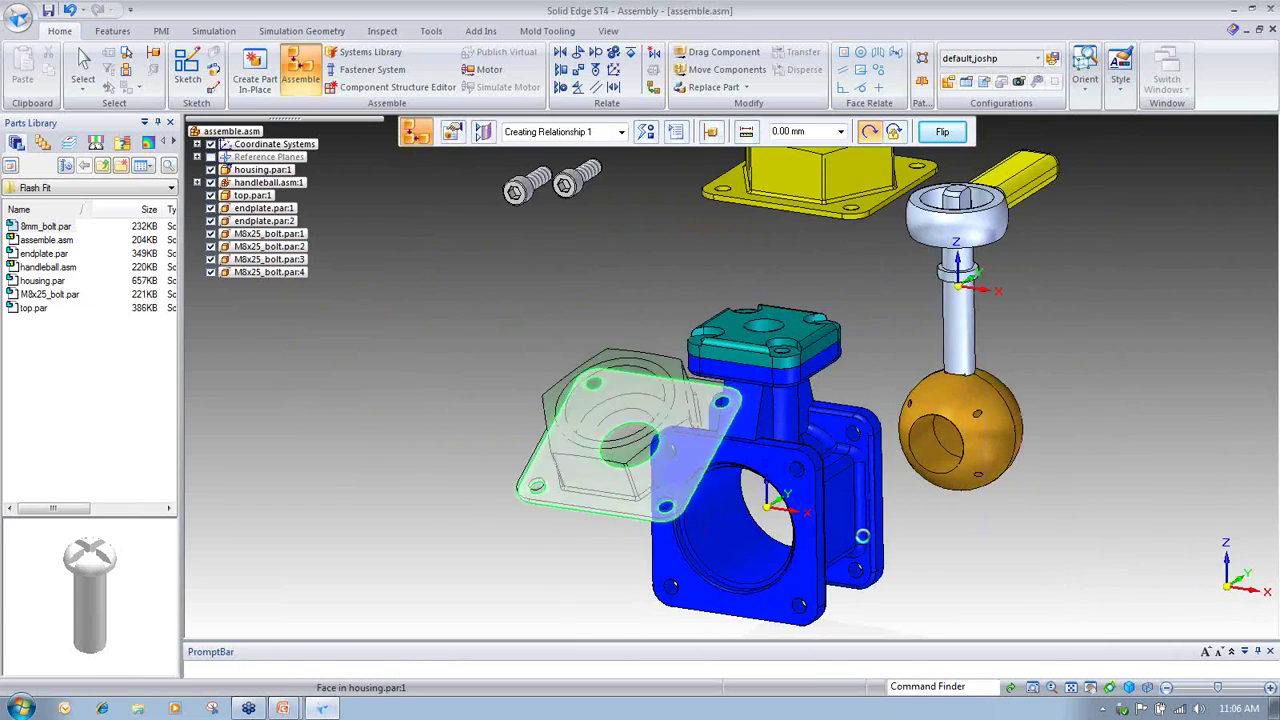
# Step: Align two bolt holes of the first end plate with the corresponding holes in the housing's front flange
pyautogui.scroll(4, 958, 548)
pyautogui.scroll(1, 958, 548)
pyautogui.moveTo(958, 548); pyautogui.dragTo(962, 580, button='middle')
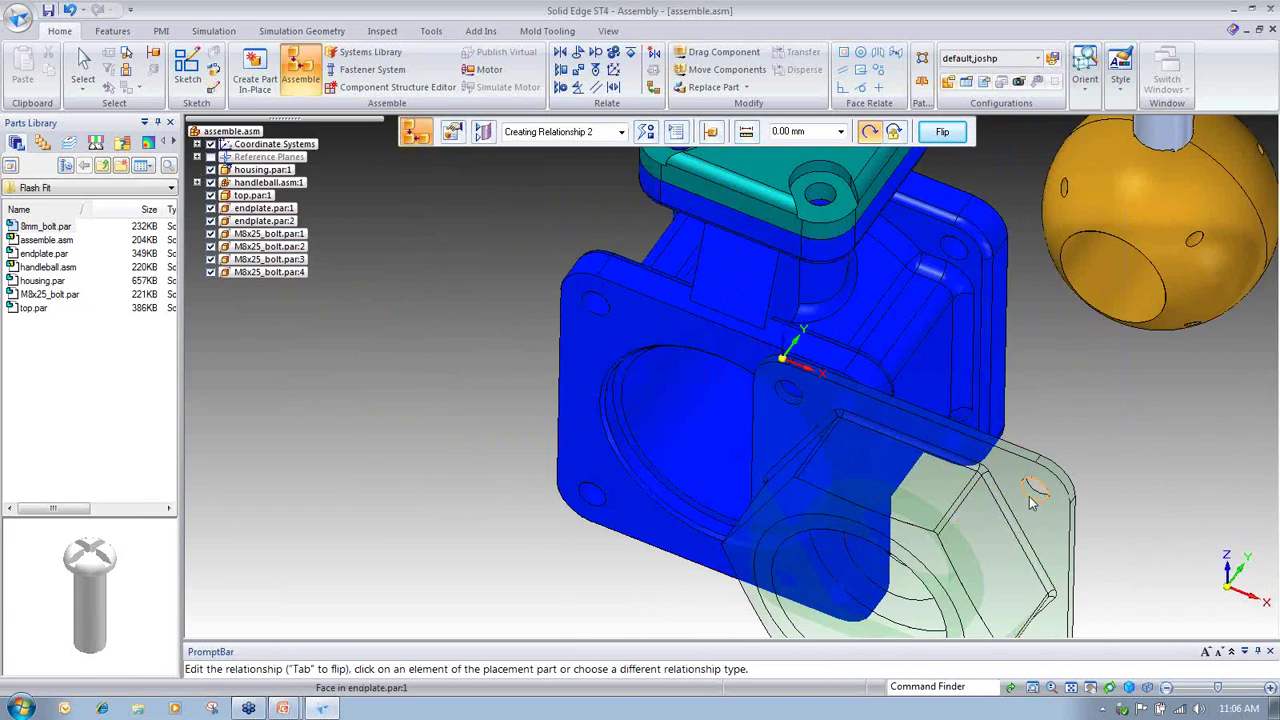
pyautogui.click(1031, 493)
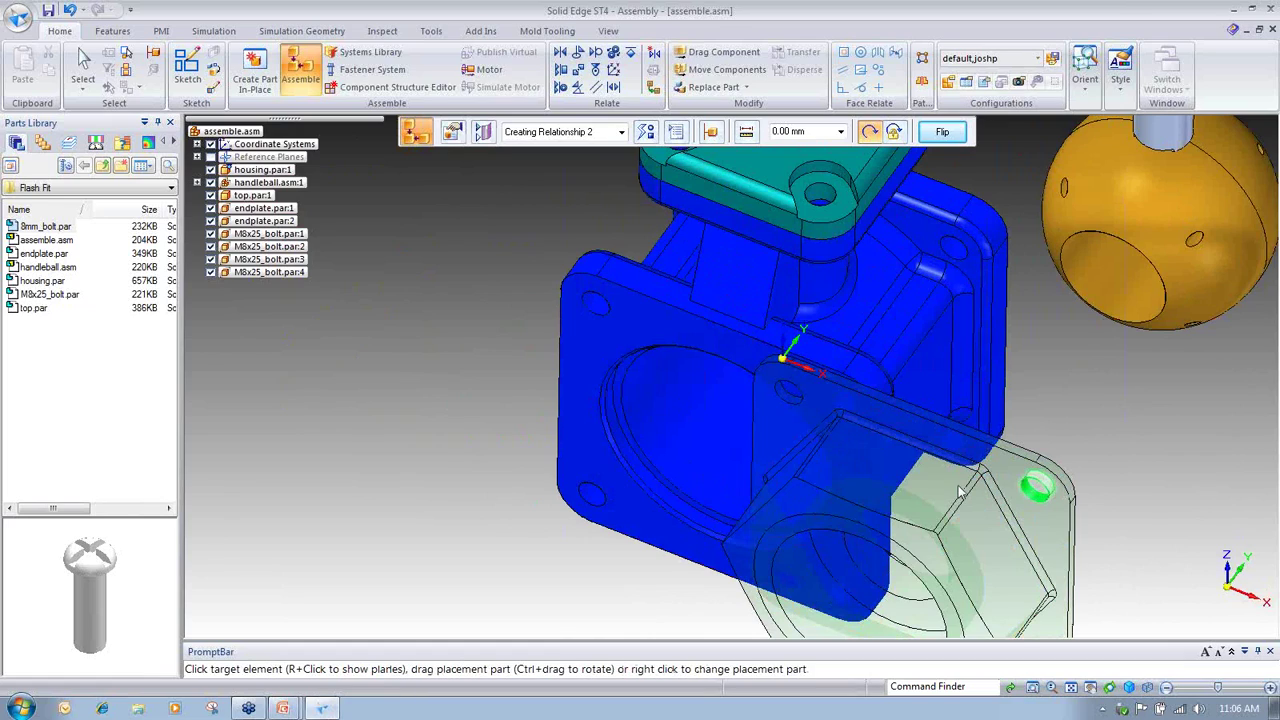
pyautogui.click(838, 410)
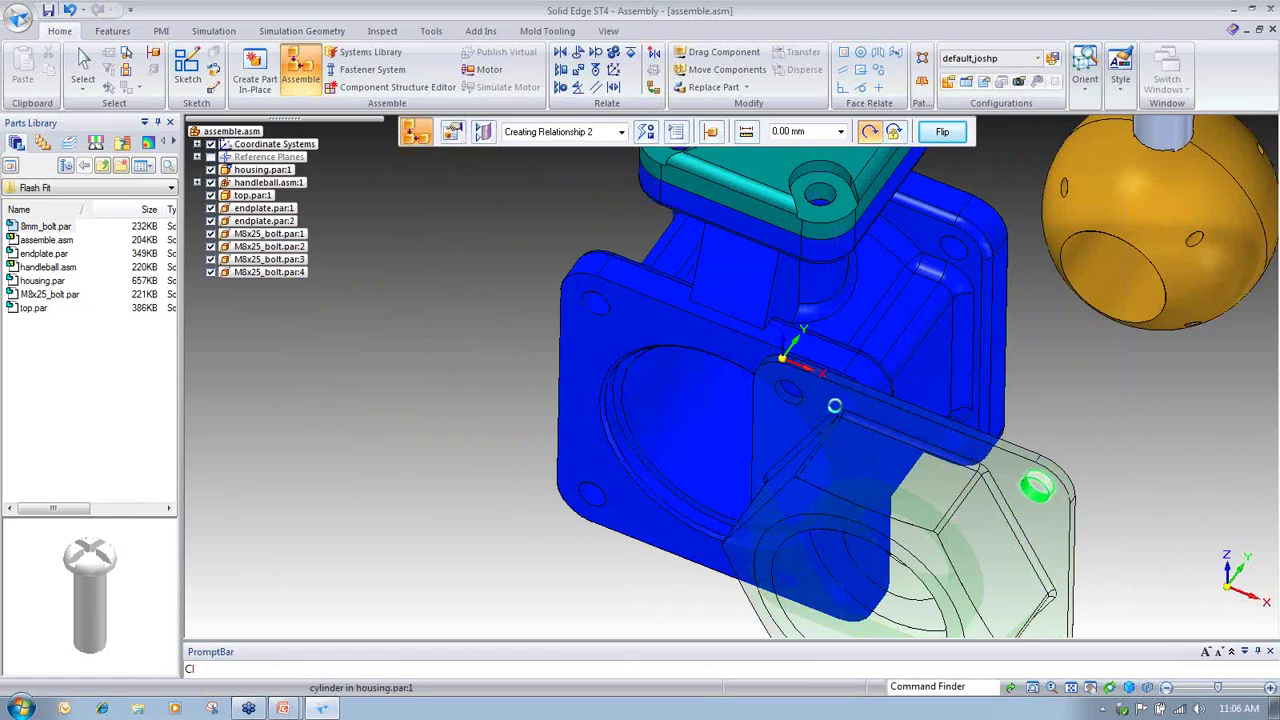
pyautogui.click(597, 316)
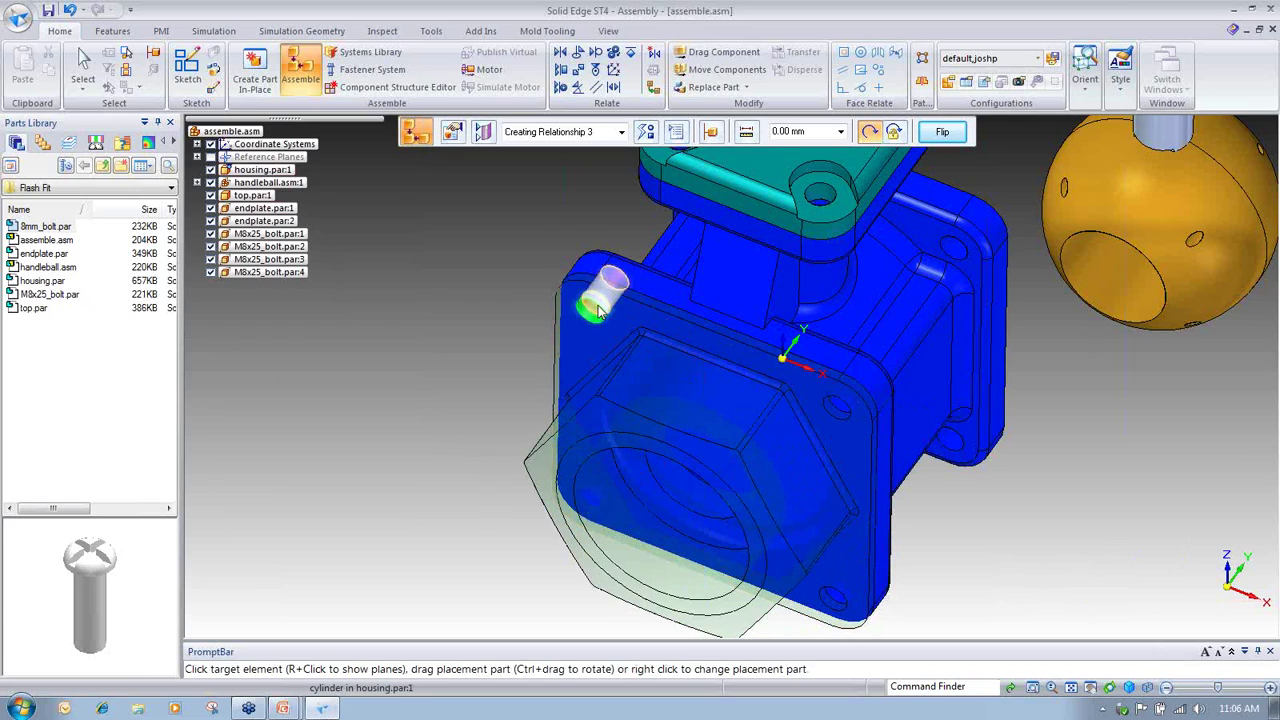
pyautogui.click(600, 308)
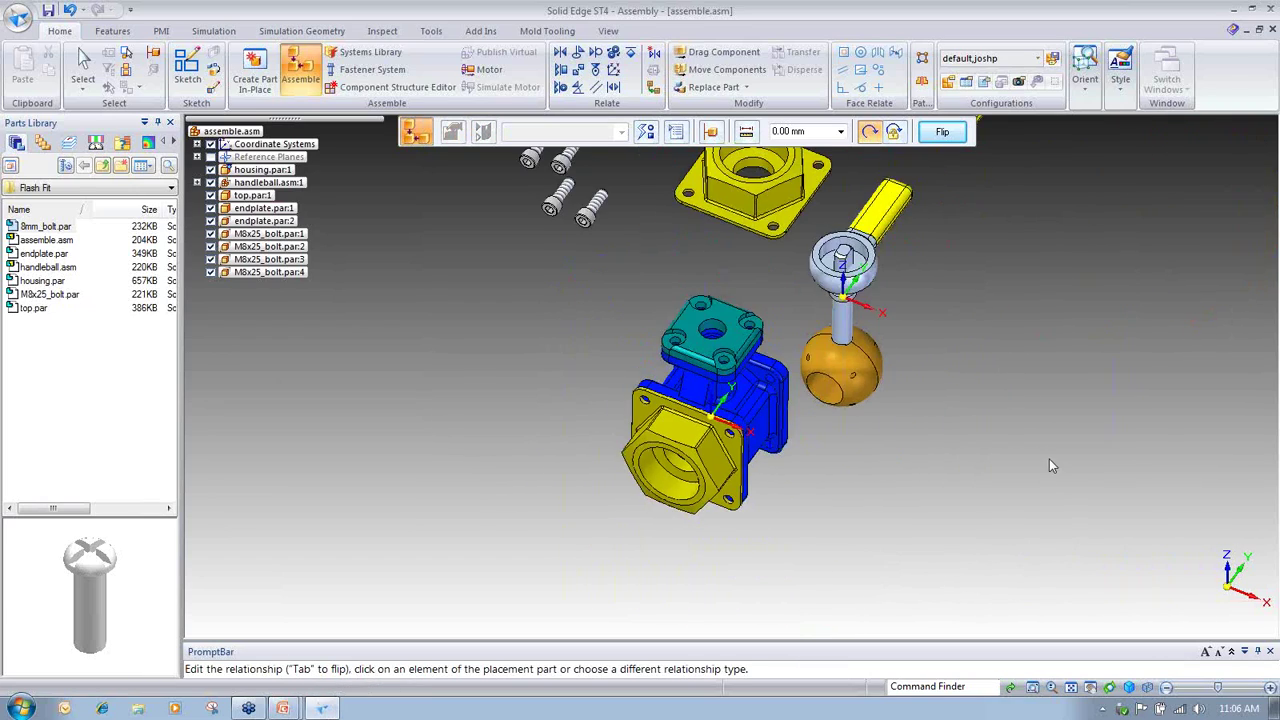
# Step: Mate the second end plate with the housing's rear flange and align two of its bolt holes with the flange holes
pyautogui.click(776, 287)
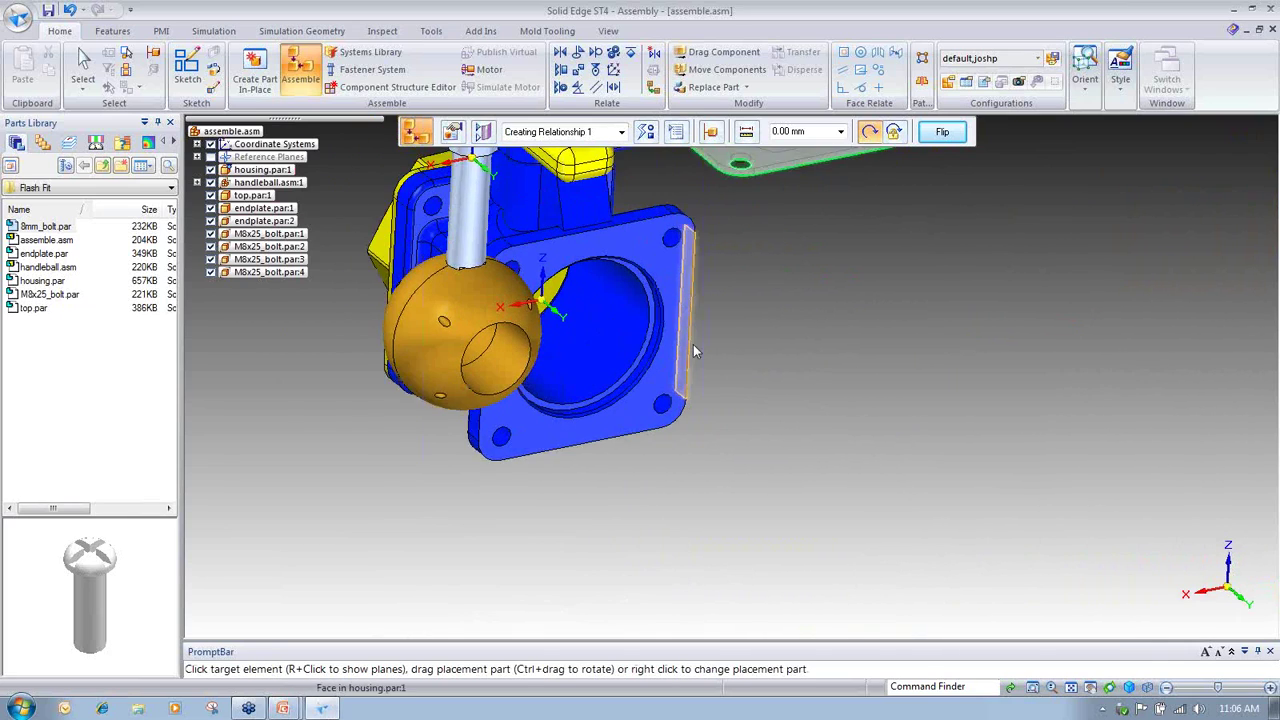
pyautogui.click(698, 383)
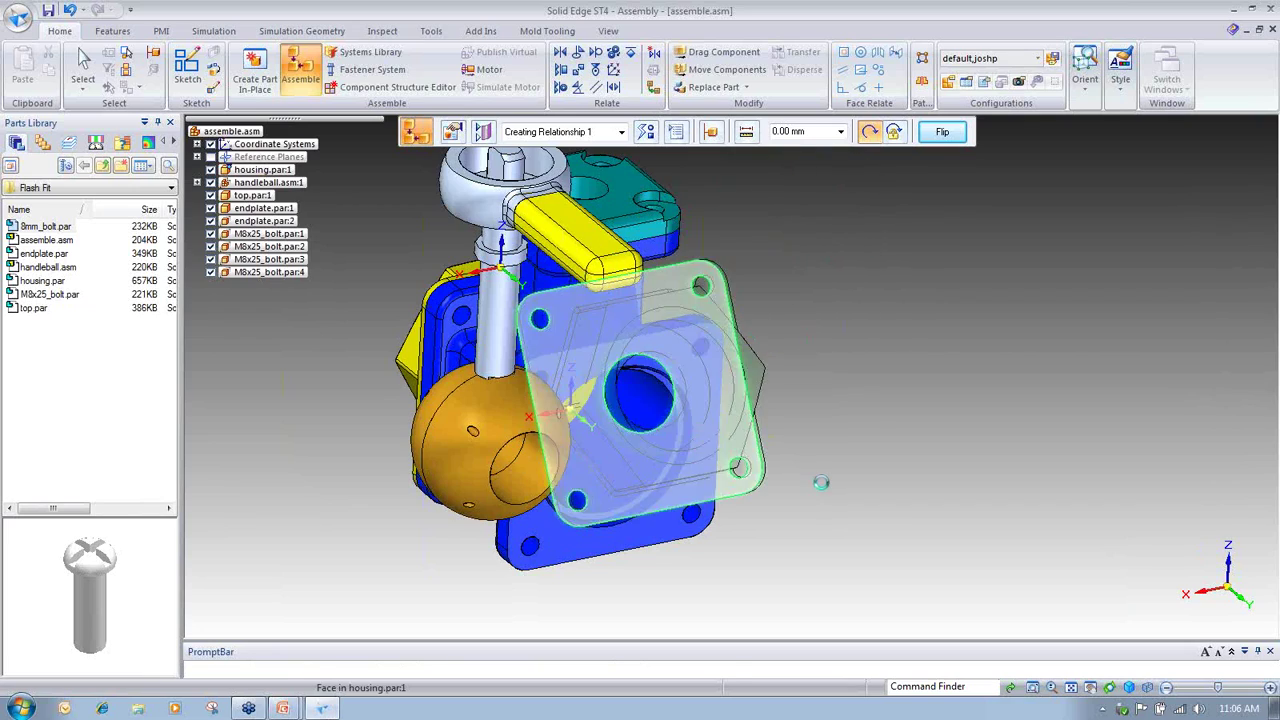
pyautogui.click(718, 370)
pyautogui.click(784, 318)
pyautogui.click(804, 470)
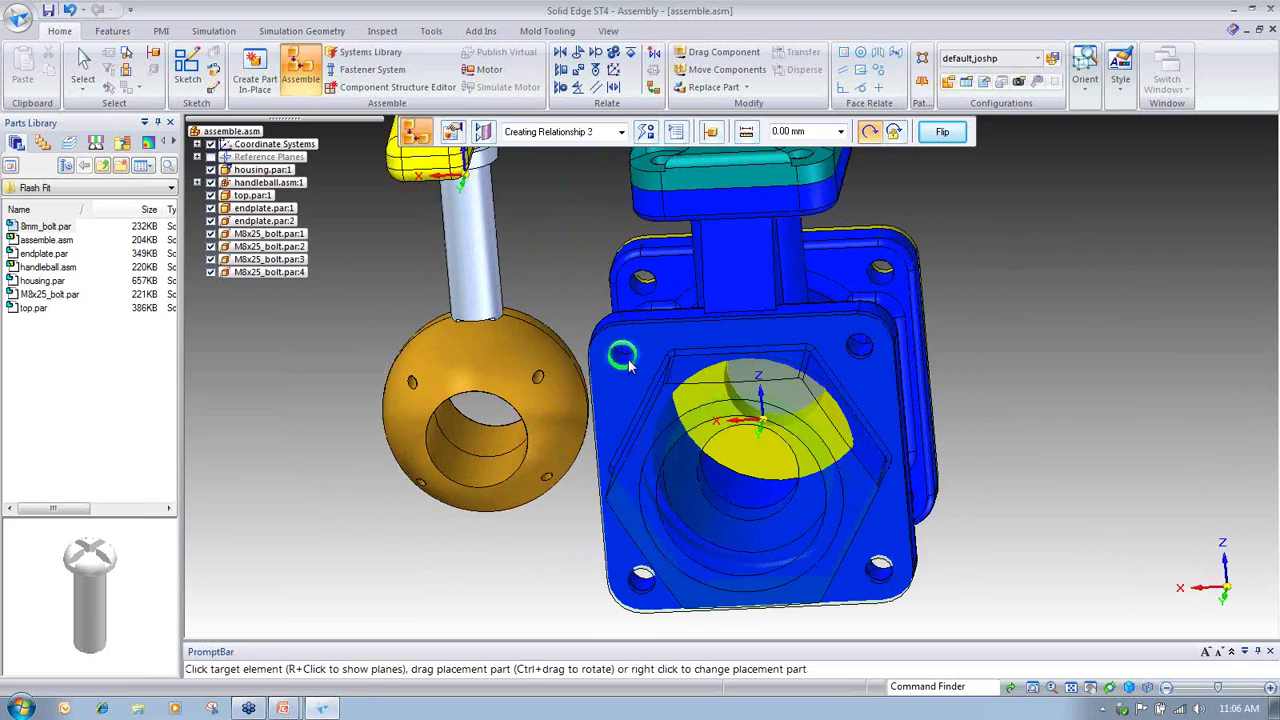
pyautogui.click(624, 360)
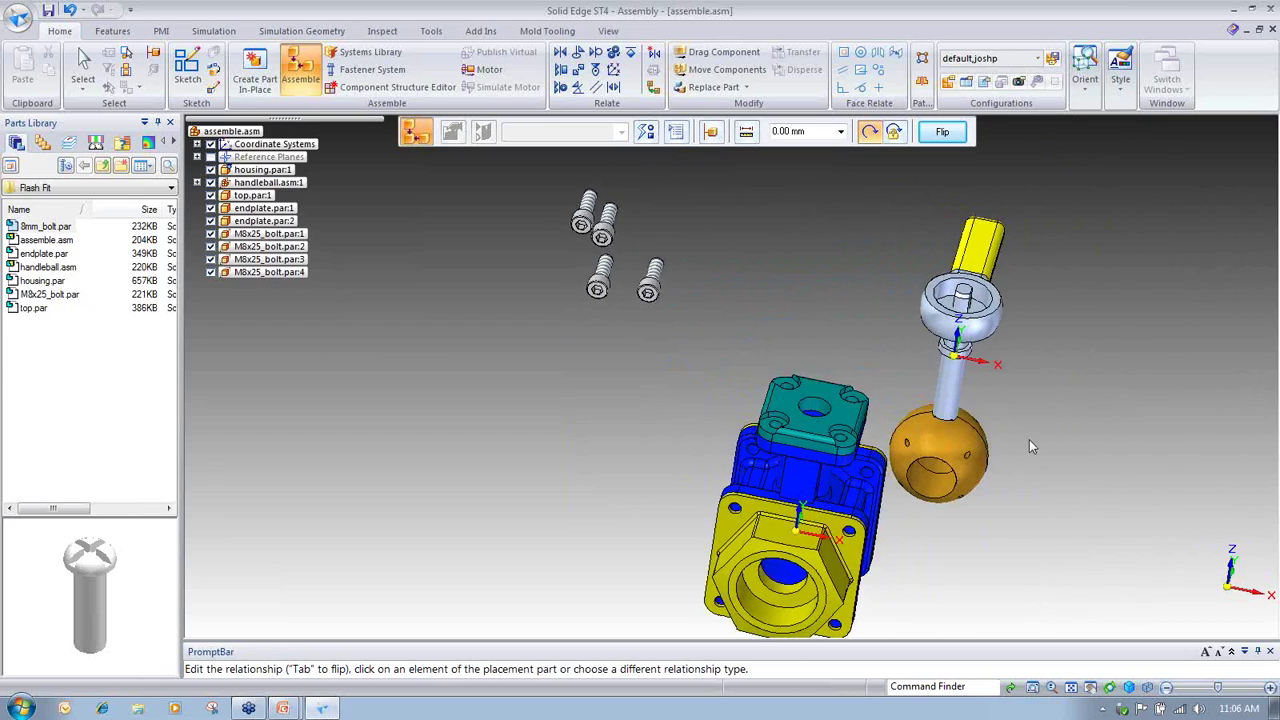
# Step: Insert bolt M8x25_bolt.par:2 into a top plate corner hole by matching the circular edge under its head with the hole's edge
pyautogui.click(624, 265)
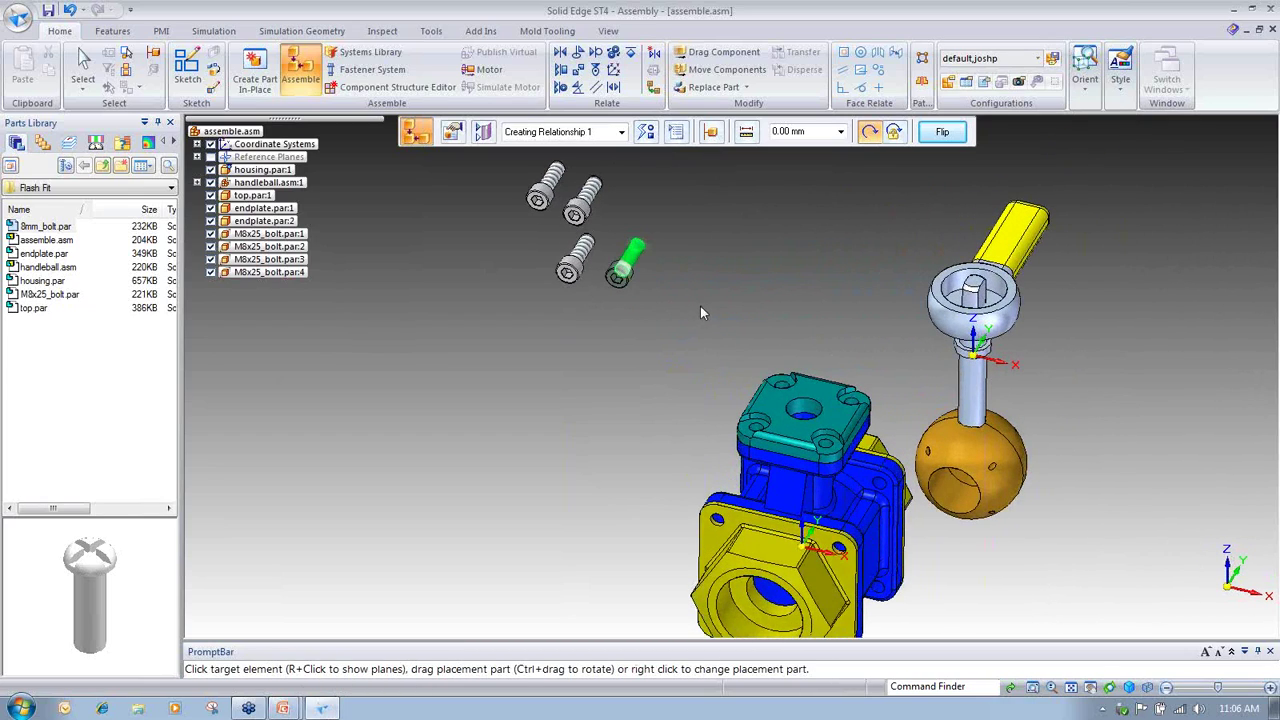
pyautogui.press('Escape')
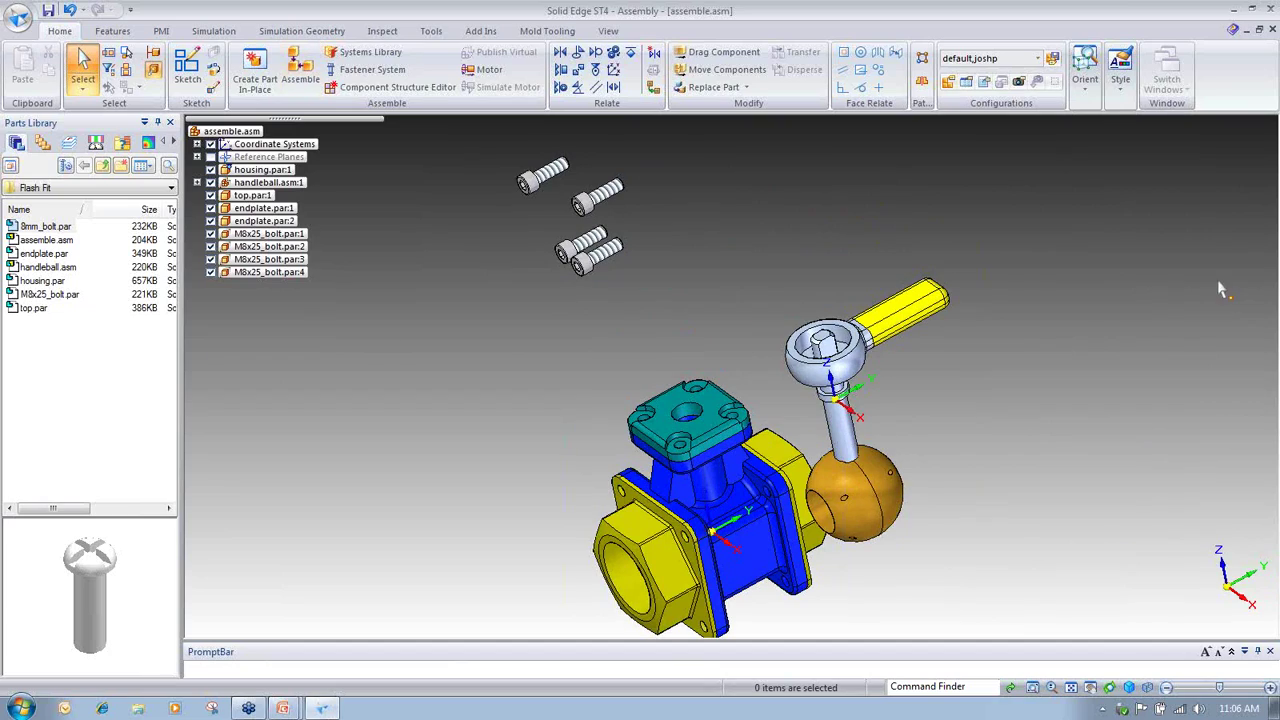
pyautogui.click(299, 70)
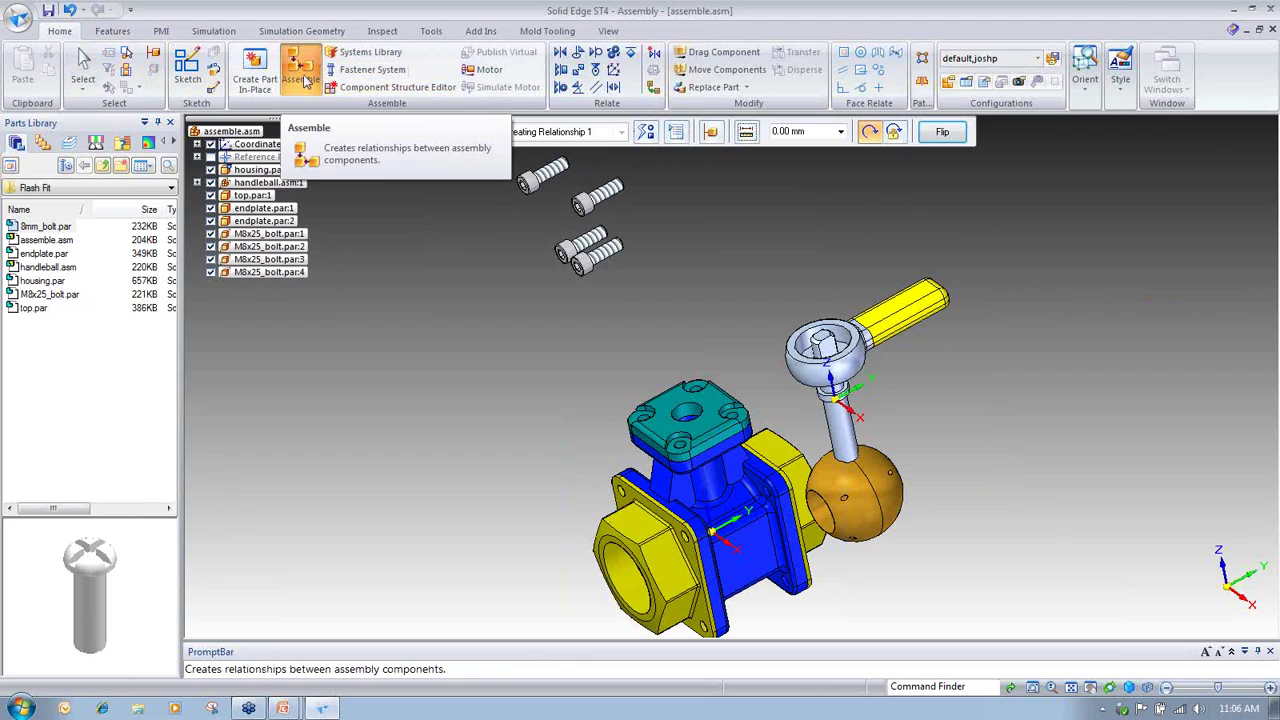
pyautogui.moveTo(654, 285); pyautogui.dragTo(875, 378, button='middle')
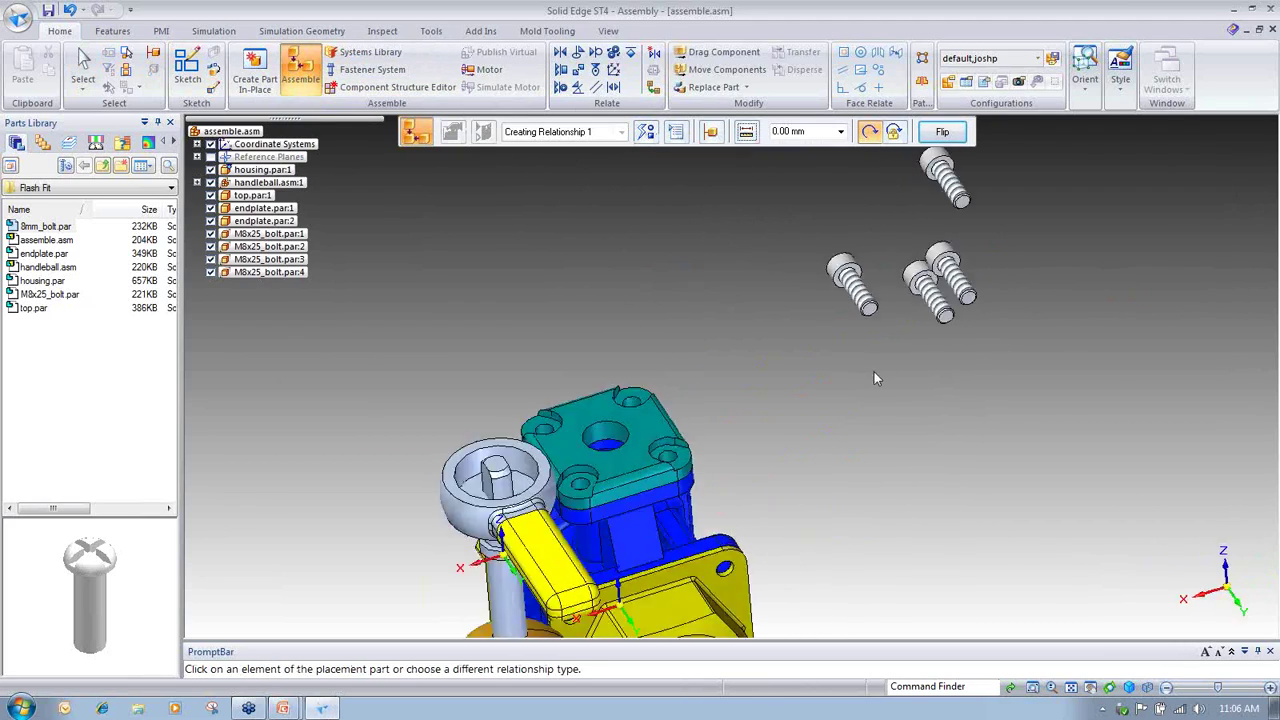
pyautogui.scroll(5, 874, 378)
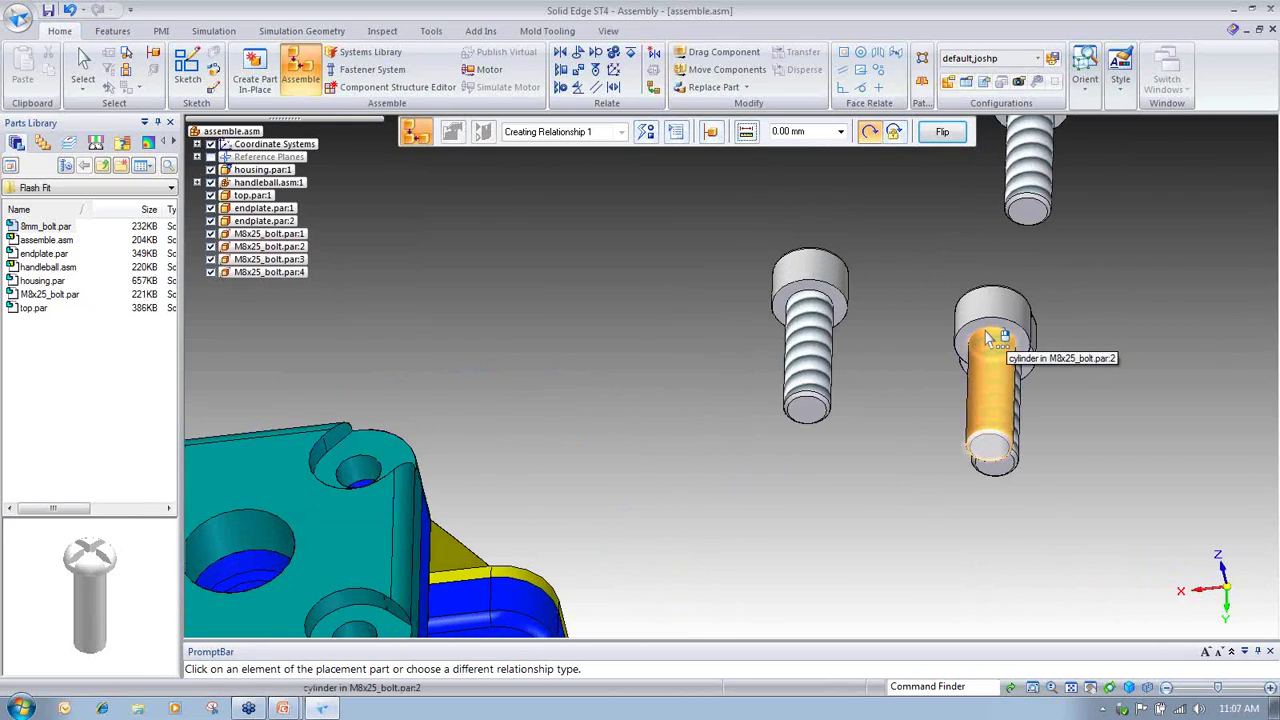
pyautogui.rightClick(987, 337)
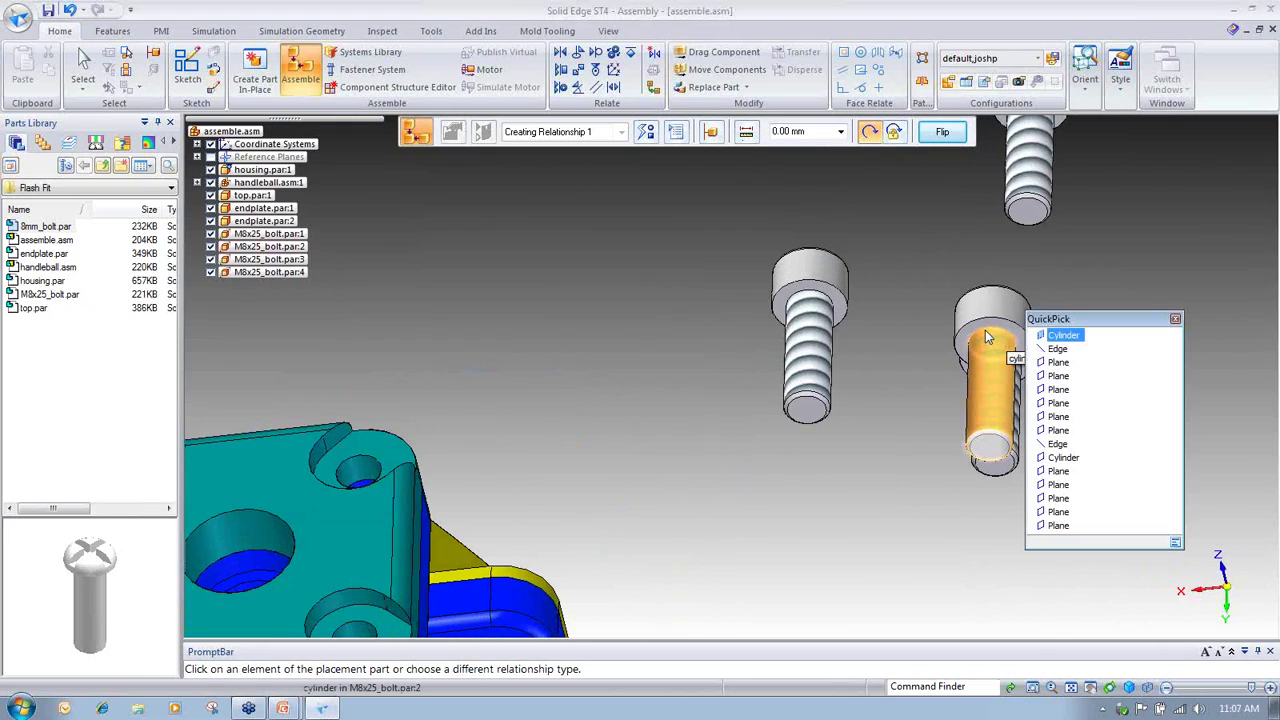
pyautogui.click(1057, 349)
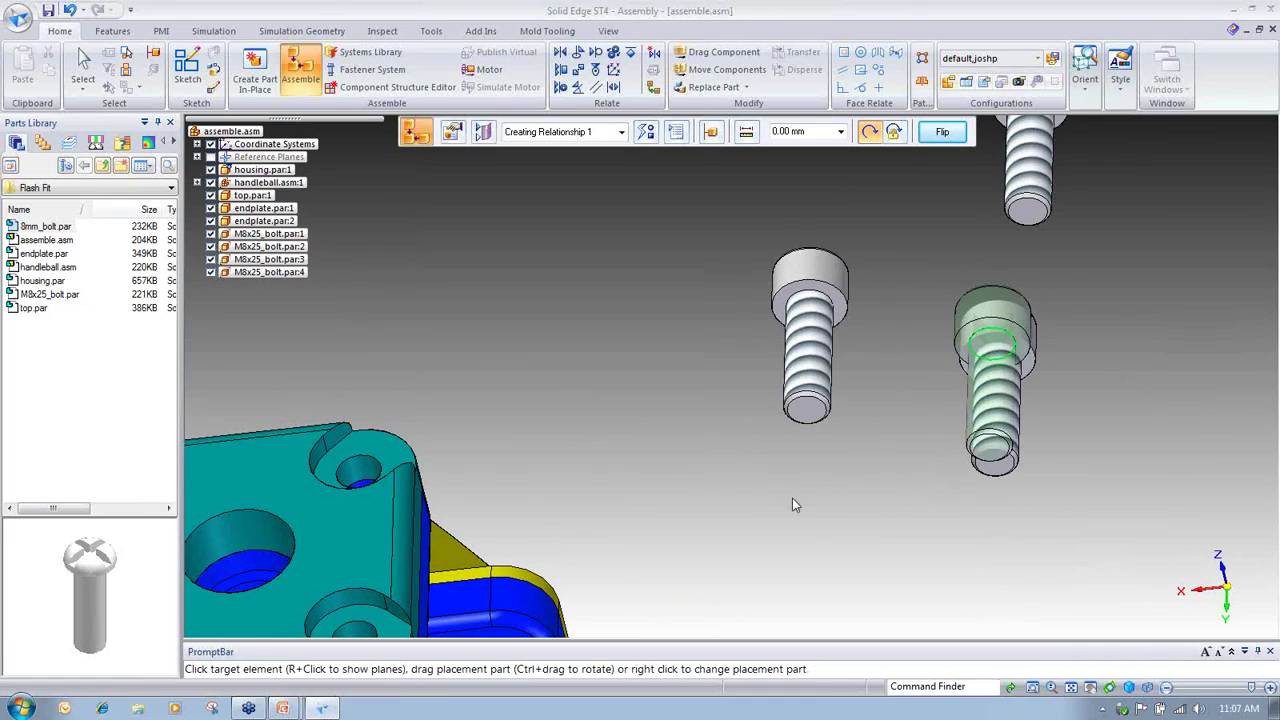
pyautogui.click(363, 458)
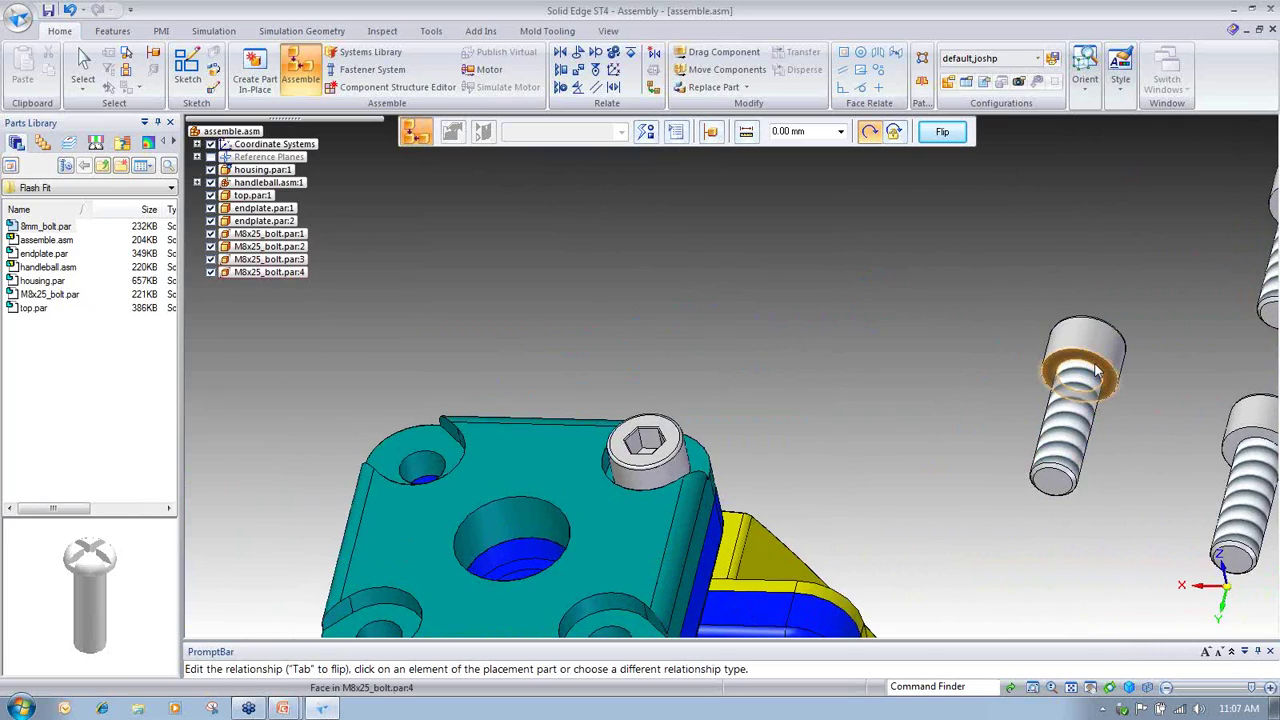
# Step: Insert the remaining three M8x25 bolts into the open top plate holes, matching each bolt's underhead circular edge with a hole edge
pyautogui.rightClick(1097, 371)
pyautogui.click(922, 380)
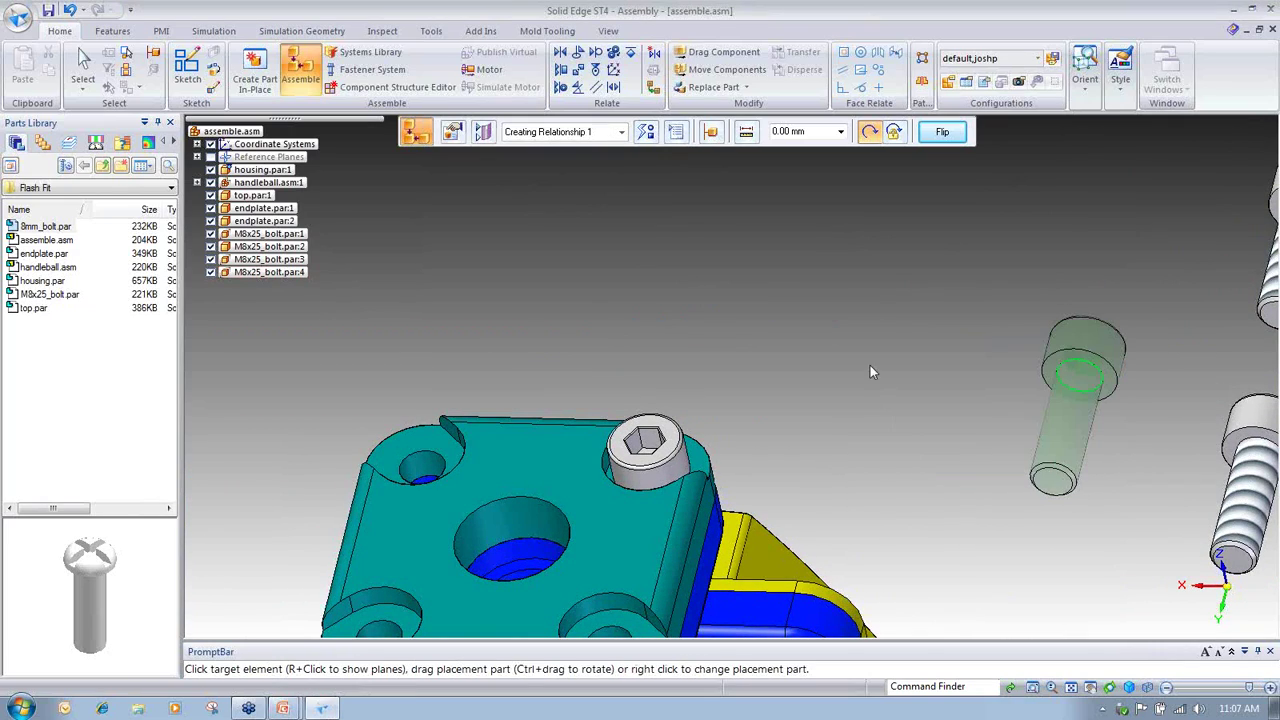
pyautogui.click(433, 458)
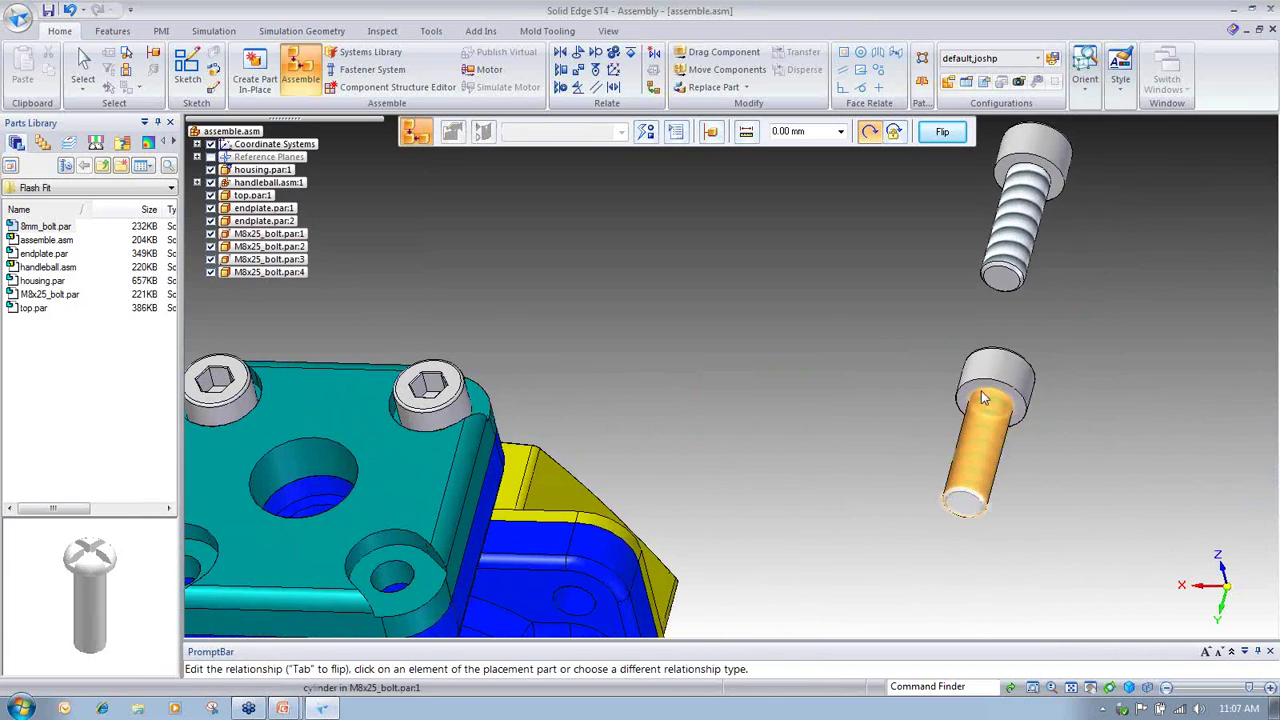
pyautogui.rightClick(1035, 402)
pyautogui.click(1063, 411)
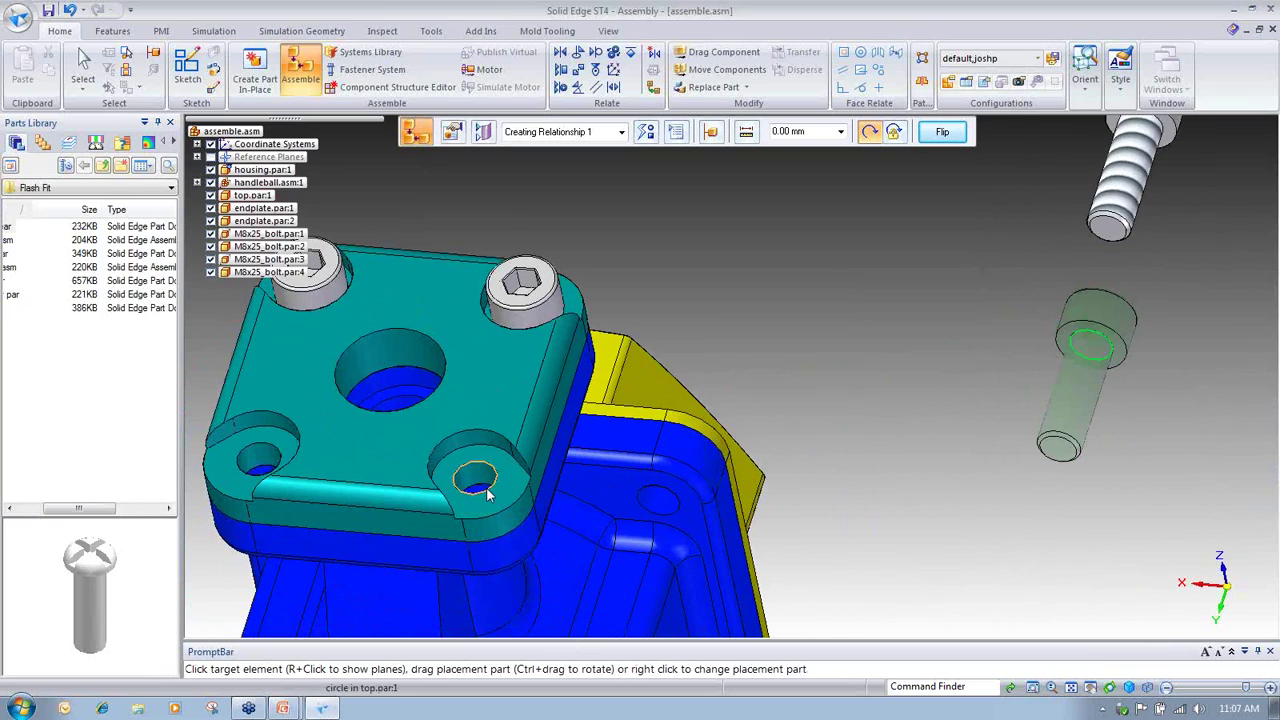
pyautogui.click(486, 490)
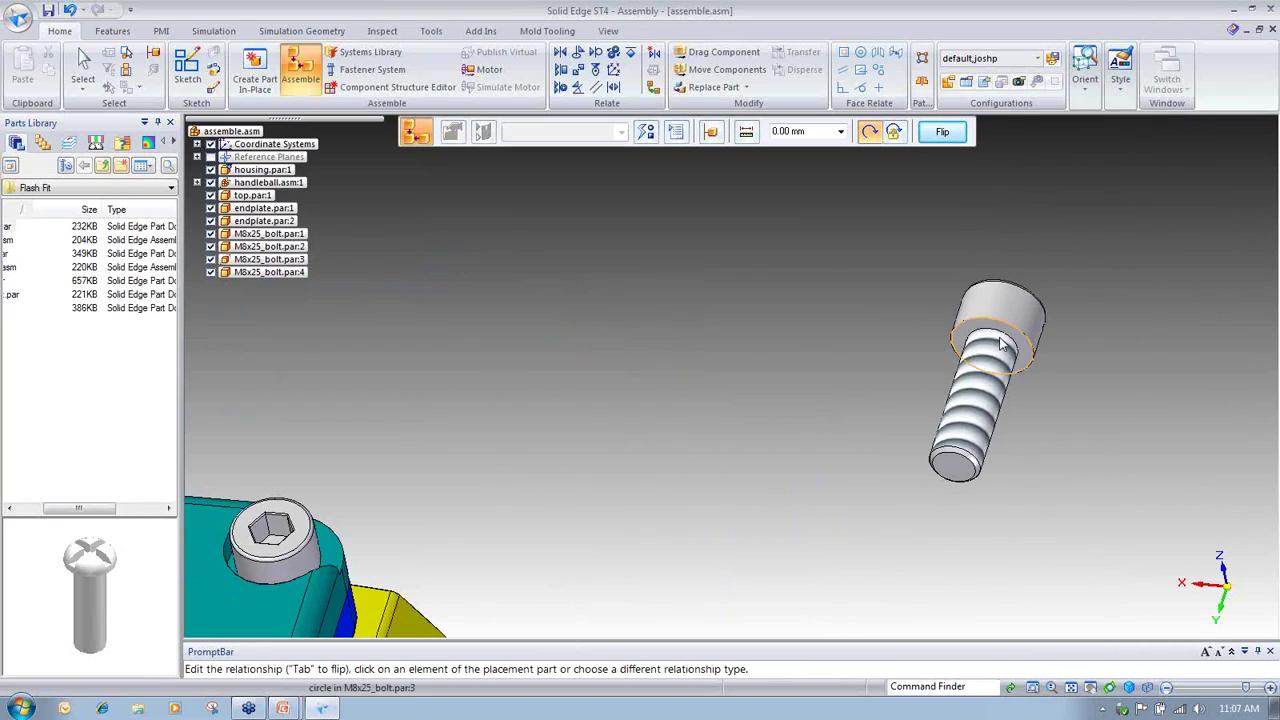
pyautogui.rightClick(1001, 343)
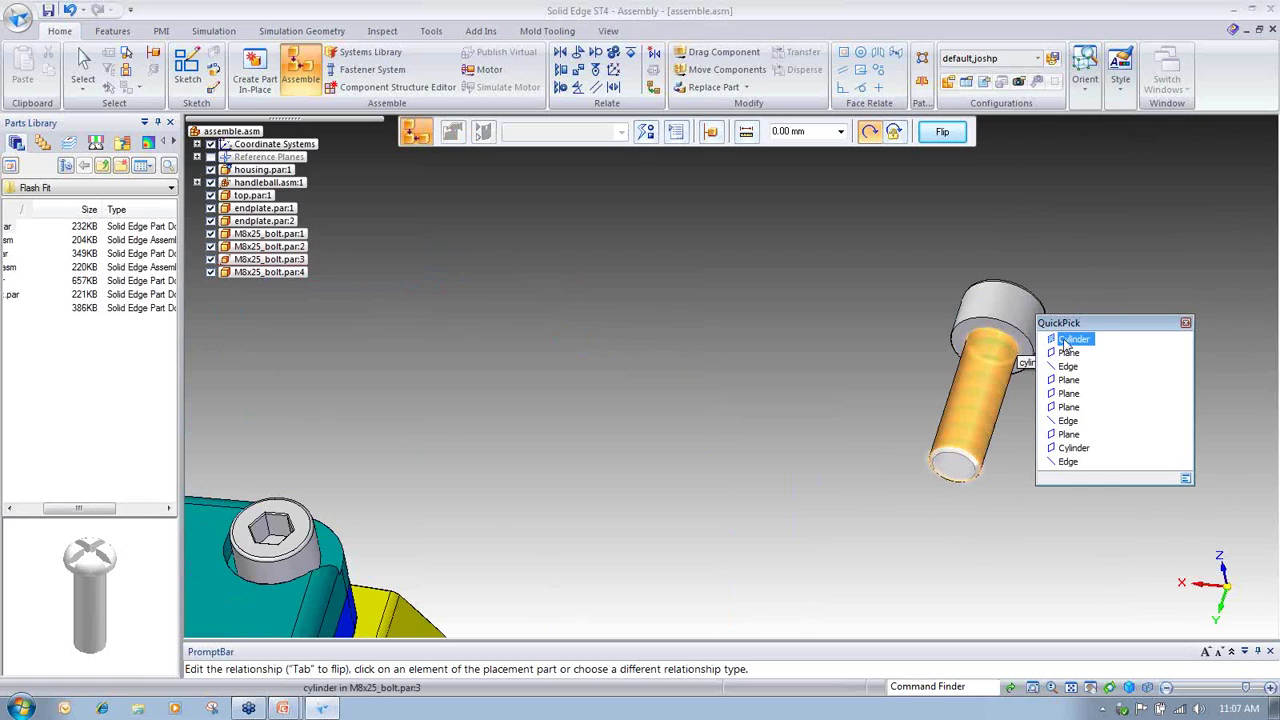
pyautogui.click(1070, 340)
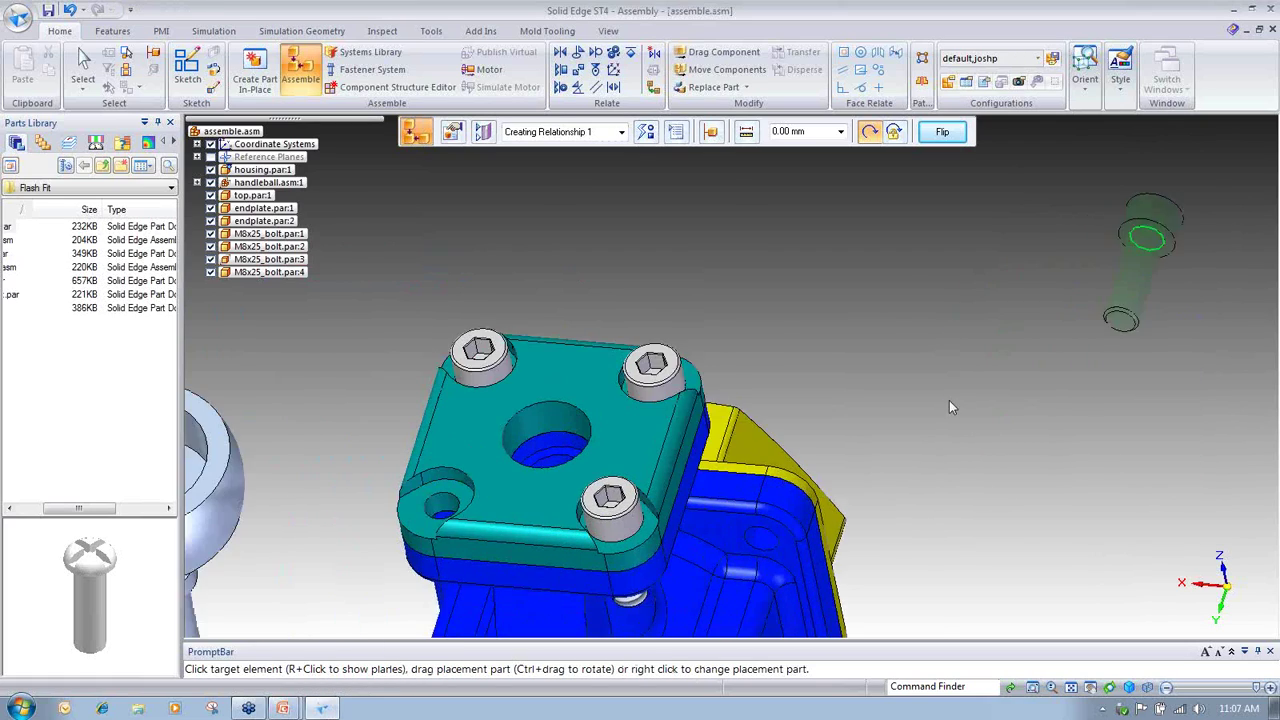
pyautogui.click(546, 462)
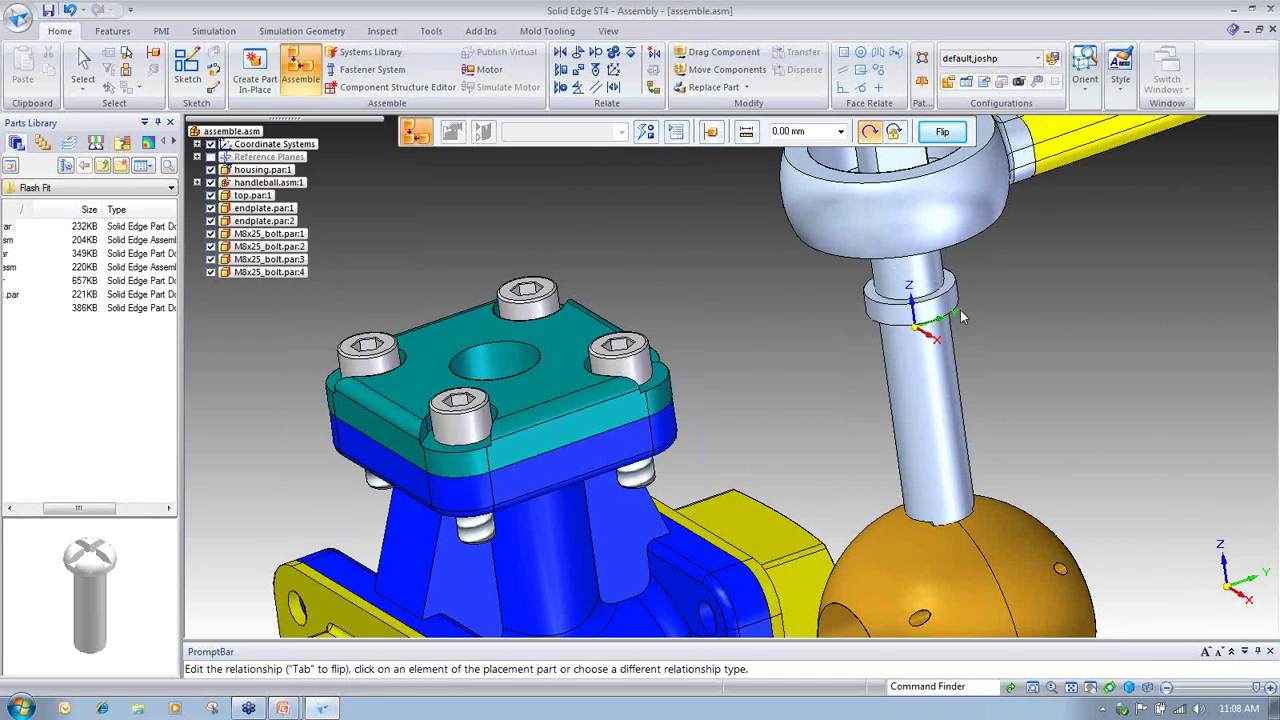
# Step: Insert the handle and ball subassembly into the valve by matching the shaft collar's circular edge with the circular edge inside the housing's top bore
pyautogui.click(873, 392)
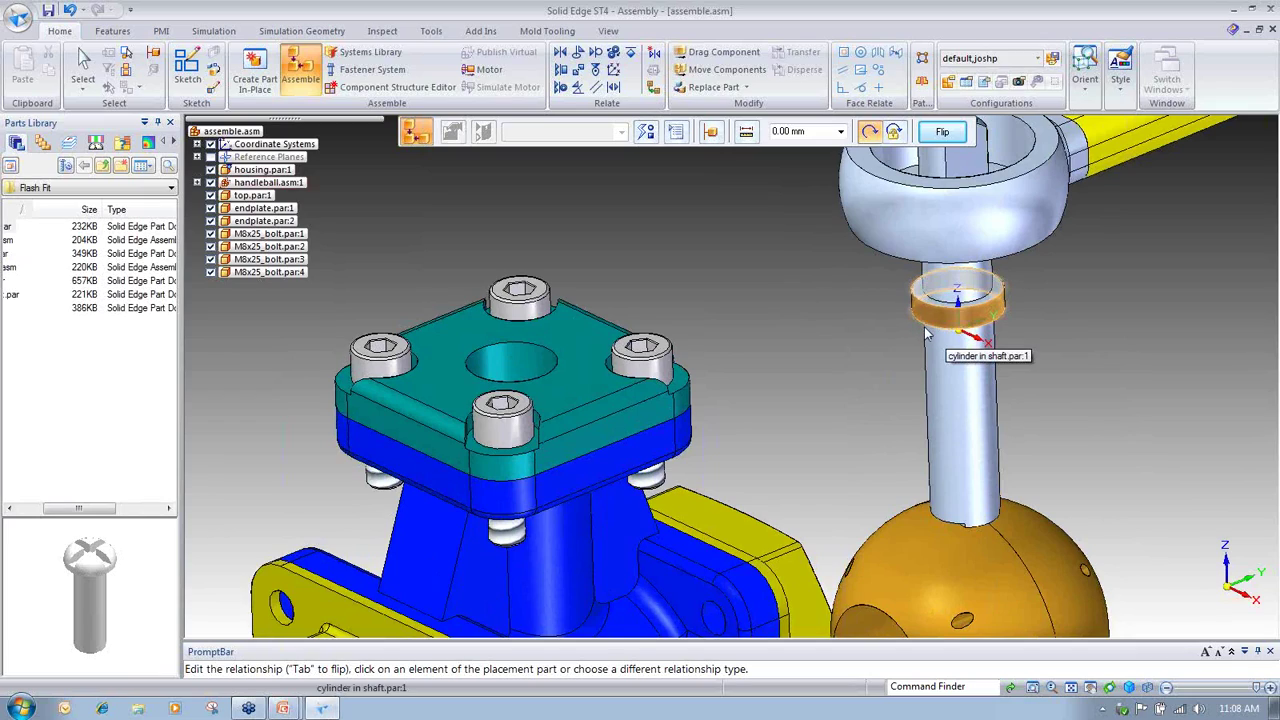
pyautogui.moveTo(930, 330)
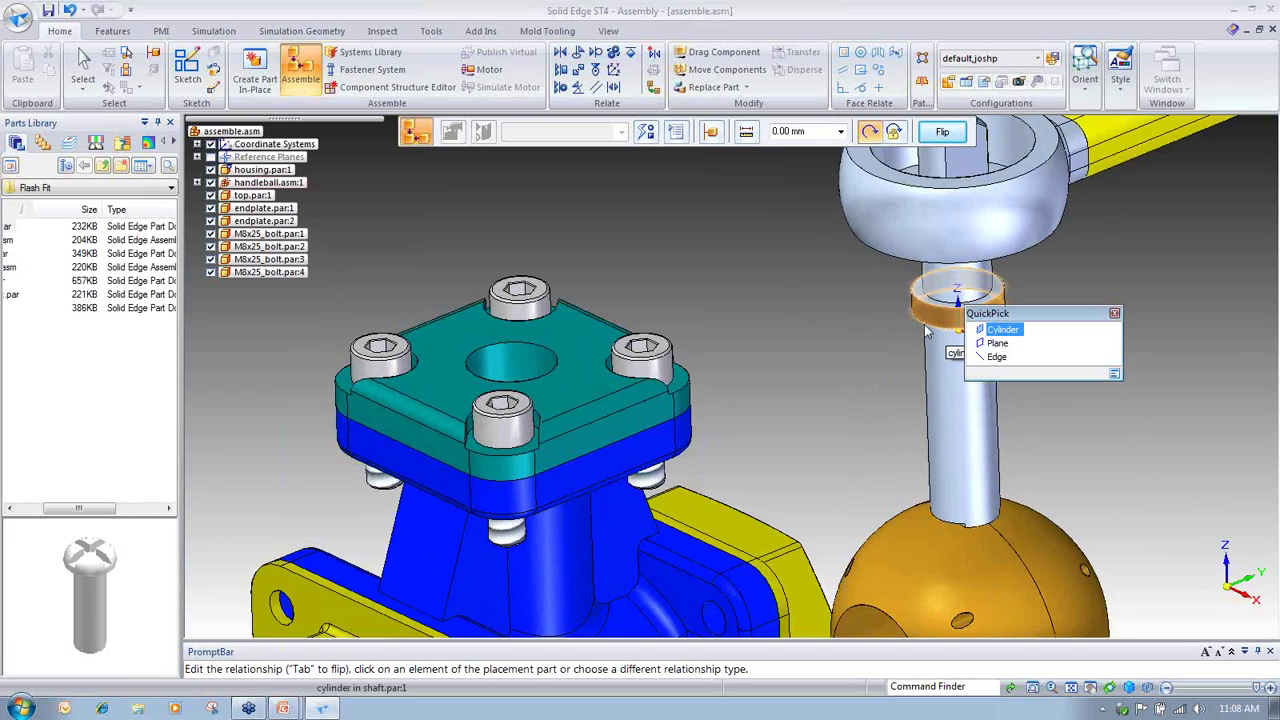
pyautogui.click(997, 357)
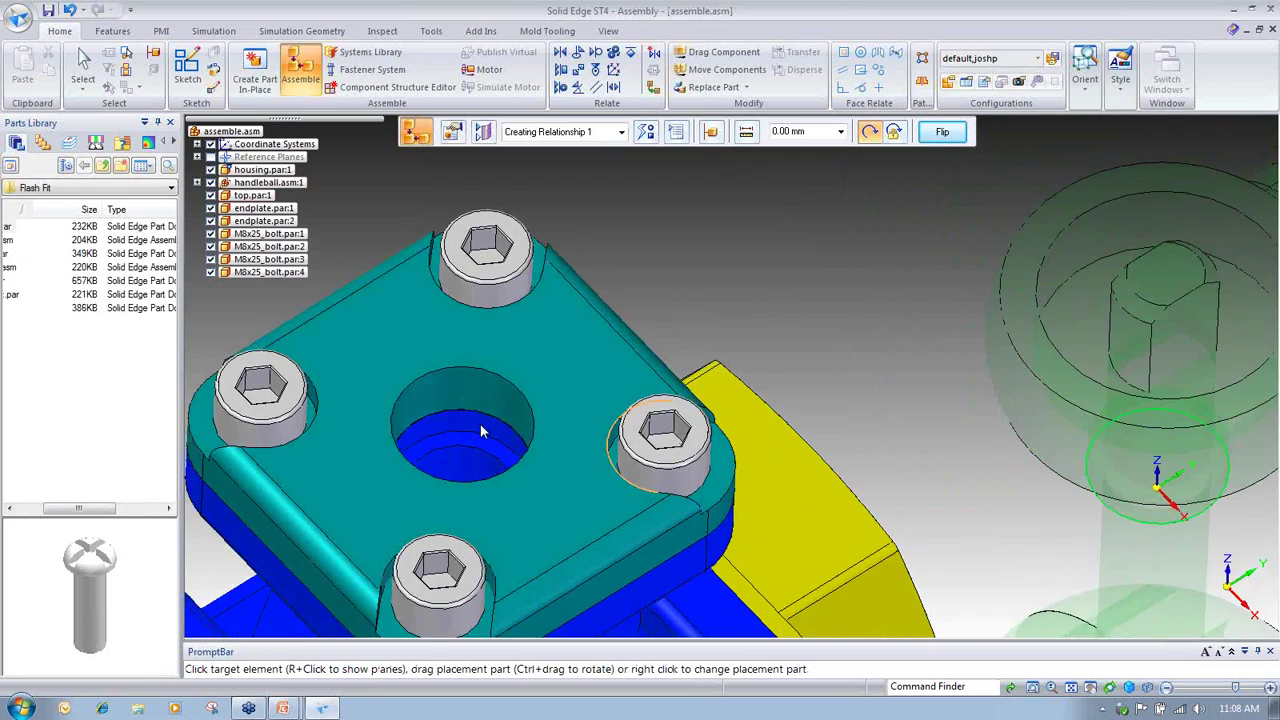
pyautogui.click(472, 426)
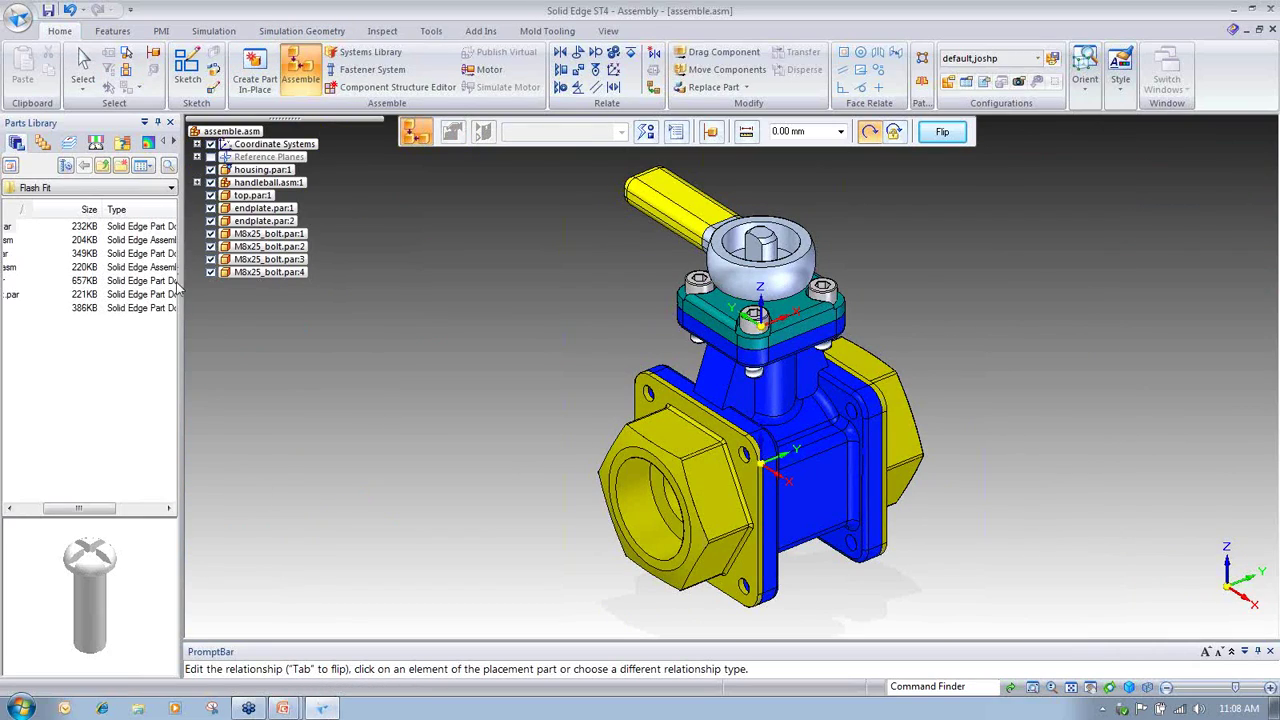
# Step: Undock the Parts Library pane and move it as a floating window over the model area
pyautogui.moveTo(85, 122)
pyautogui.mouseDown()
pyautogui.moveTo(104, 127)
pyautogui.moveTo(66, 130)
pyautogui.mouseUp()
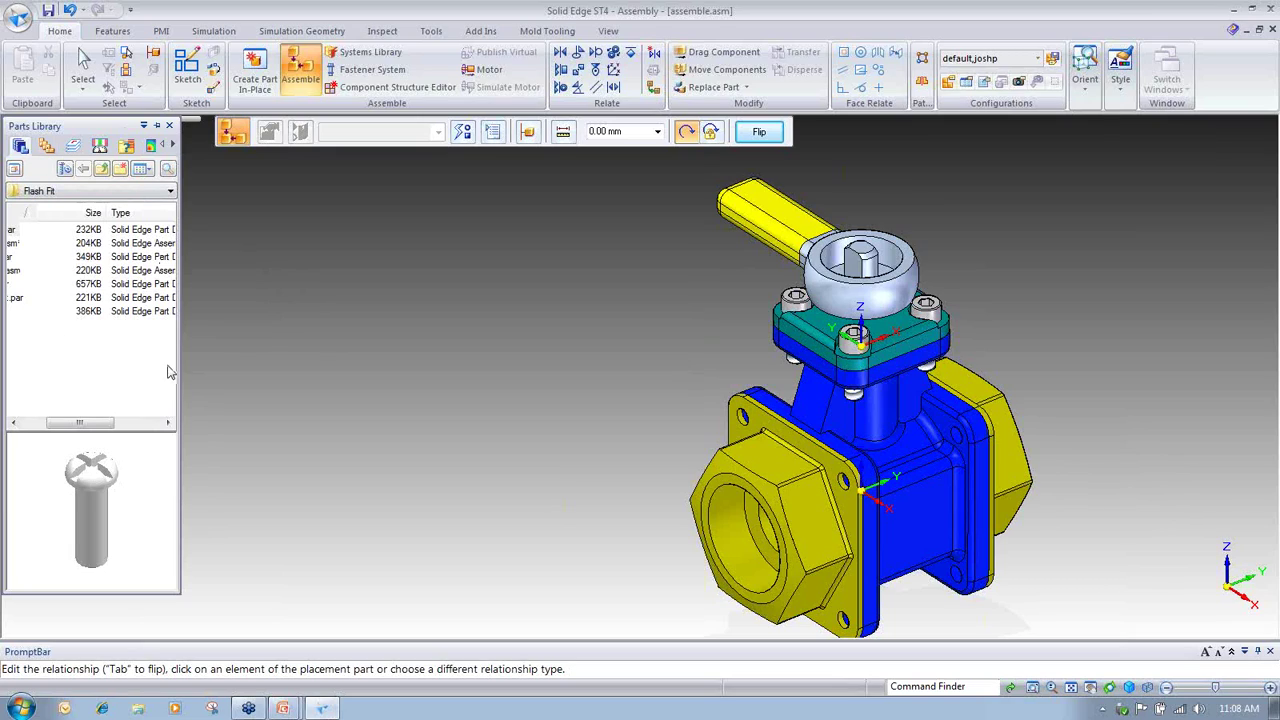
pyautogui.moveTo(94, 128)
pyautogui.mouseDown()
pyautogui.moveTo(148, 129)
pyautogui.moveTo(114, 129)
pyautogui.mouseUp()
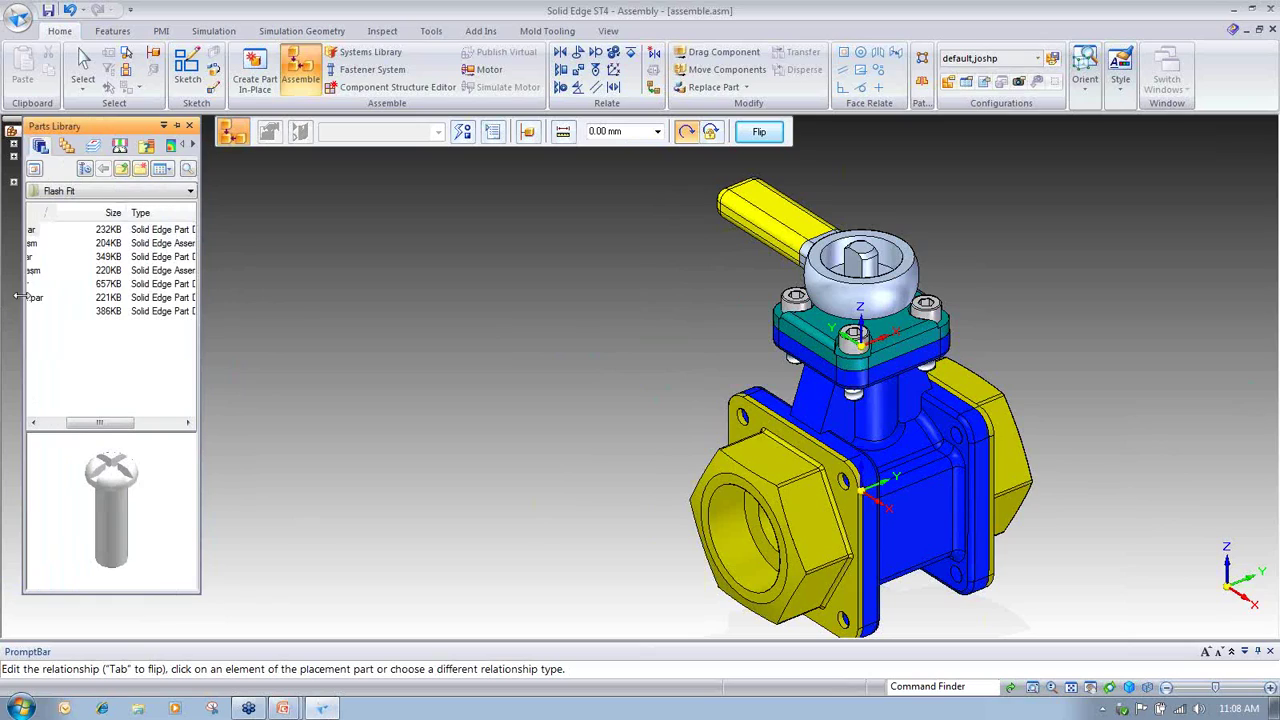
# Step: Widen the floating Parts Library window and bring the file names in its list into view
pyautogui.moveTo(20, 296); pyautogui.dragTo(4, 297)
pyautogui.moveTo(128, 422); pyautogui.dragTo(90, 422)
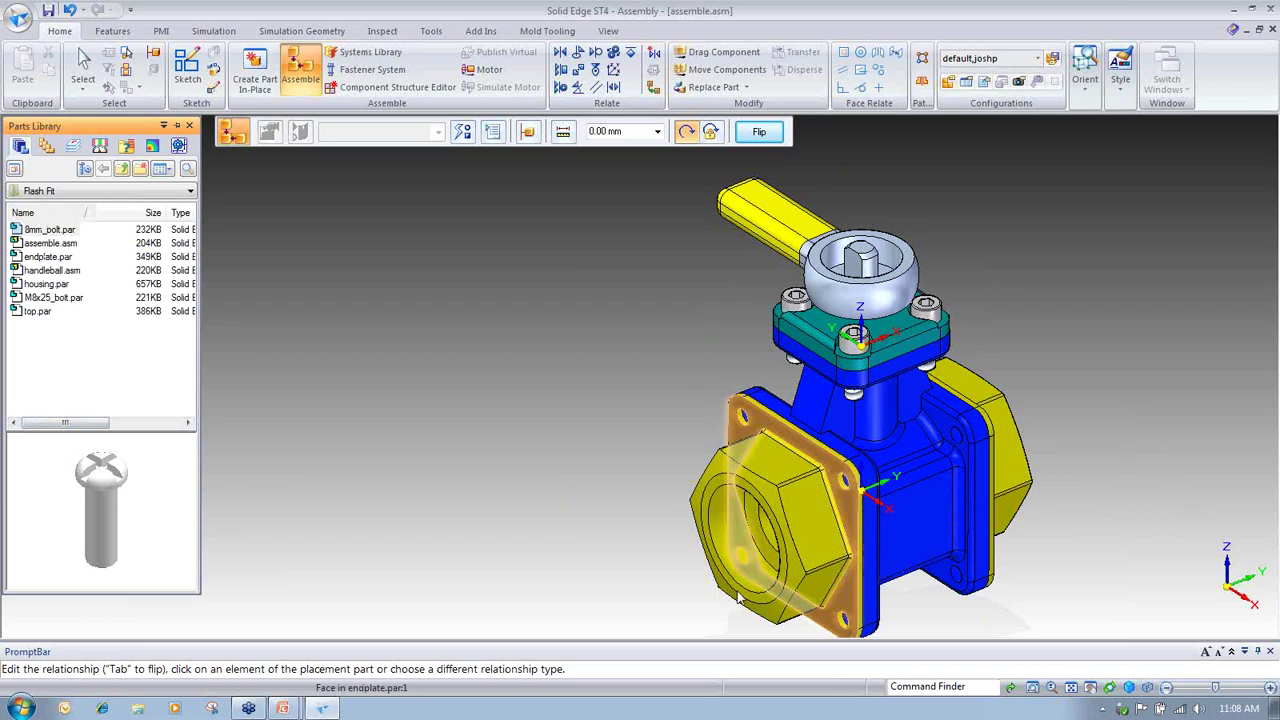
pyautogui.moveTo(783, 472); pyautogui.dragTo(1115, 557, button='middle')
pyautogui.moveTo(814, 488); pyautogui.dragTo(425, 480, button='middle')
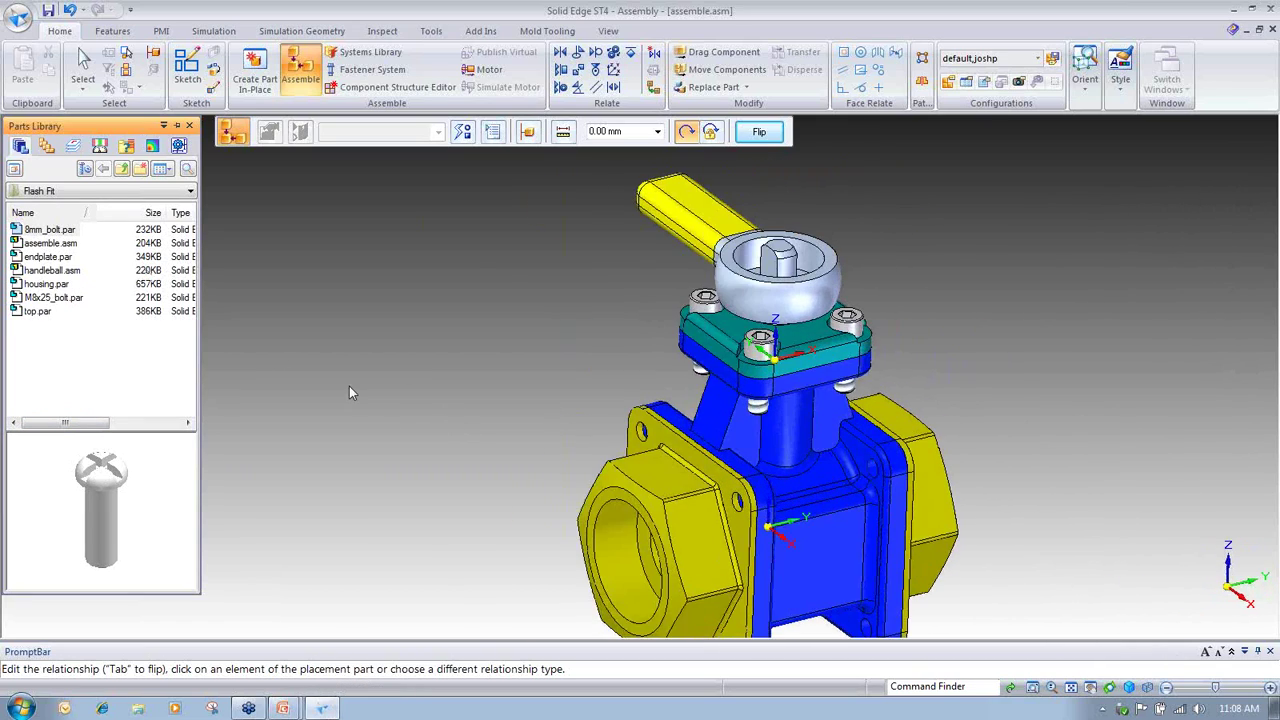
# Step: Try to insert 8mm_bolt.par into an upper end plate hole by matching its underhead circular edge with the hole's edge
pyautogui.click(55, 232)
pyautogui.moveTo(323, 398); pyautogui.dragTo(361, 410)
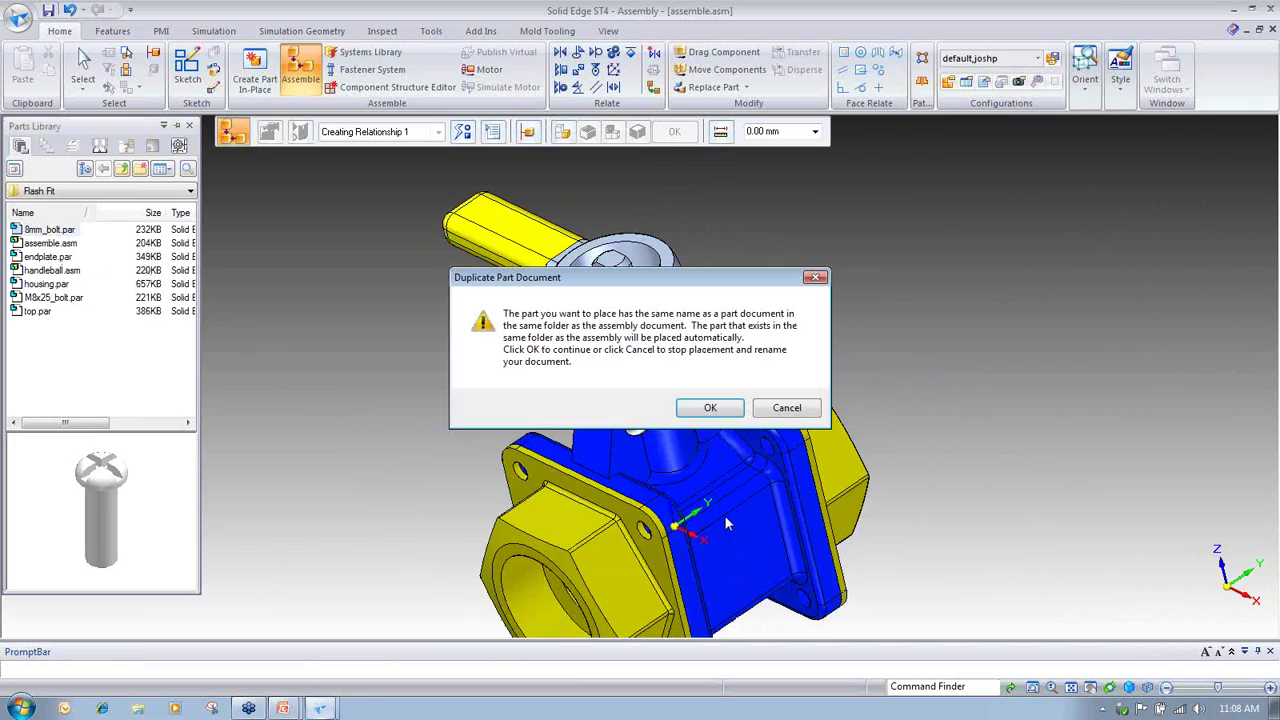
pyautogui.click(712, 410)
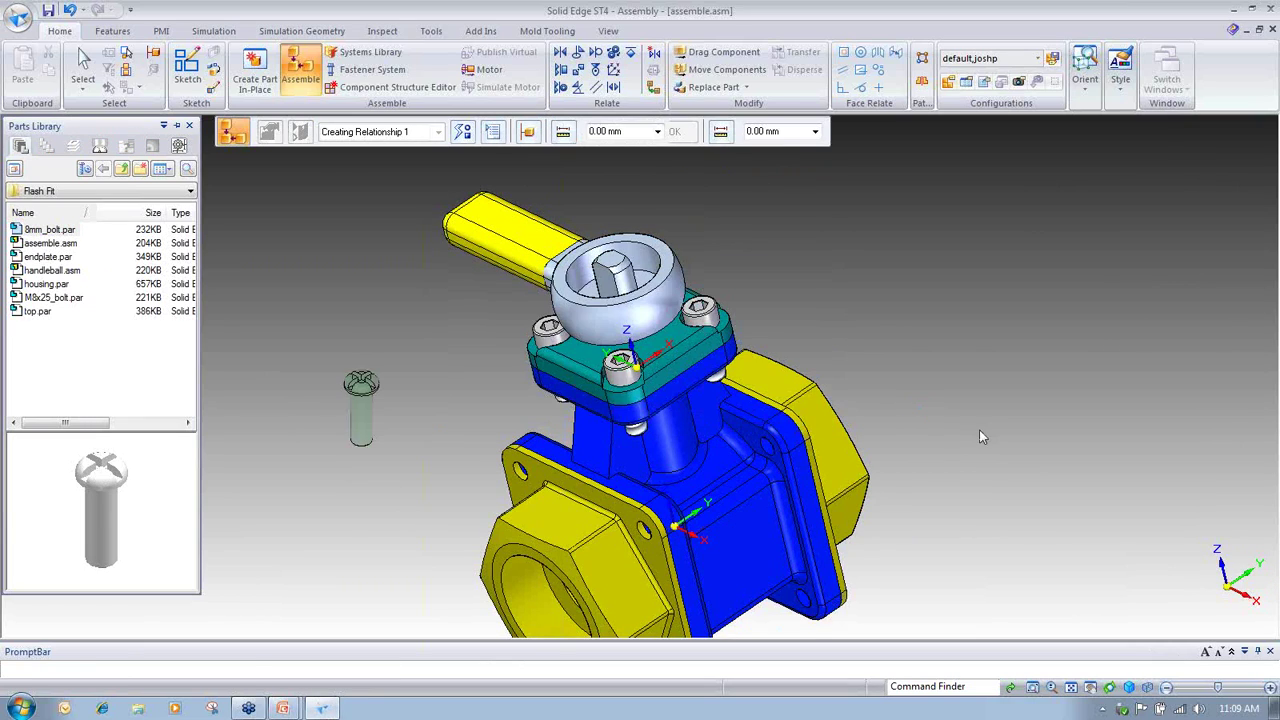
pyautogui.scroll(5, 518, 443)
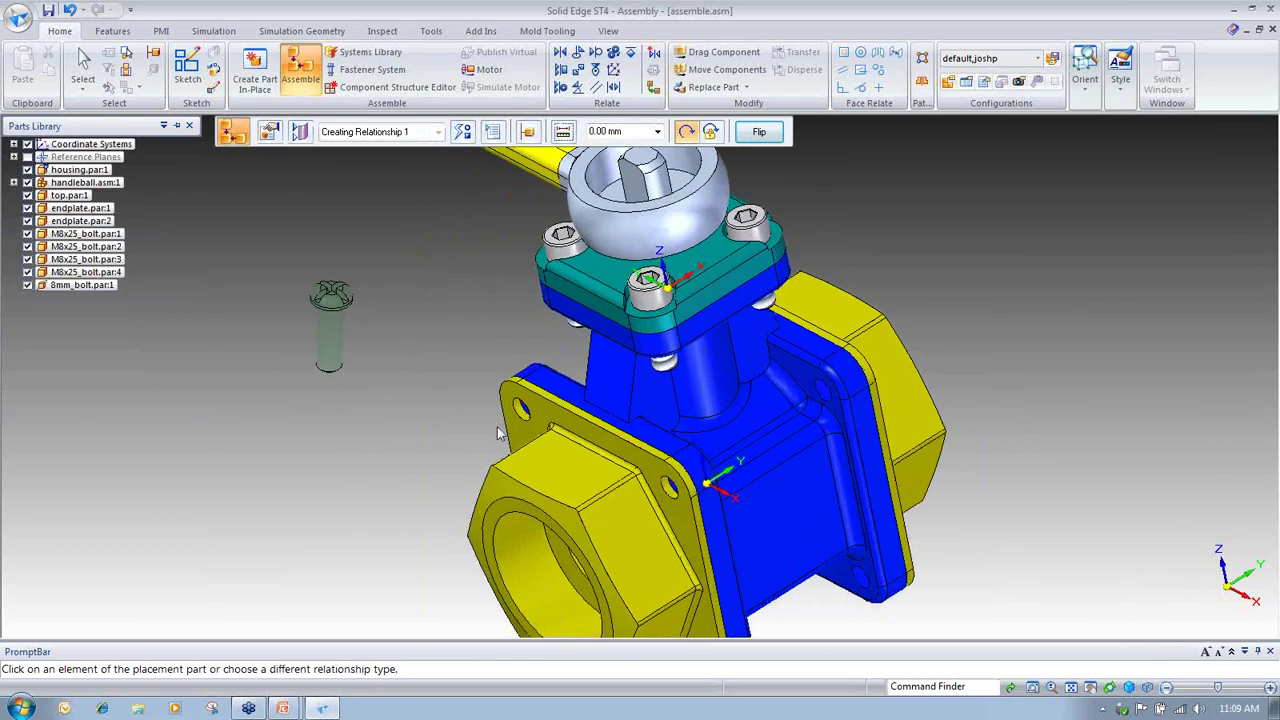
pyautogui.scroll(5, 490, 445)
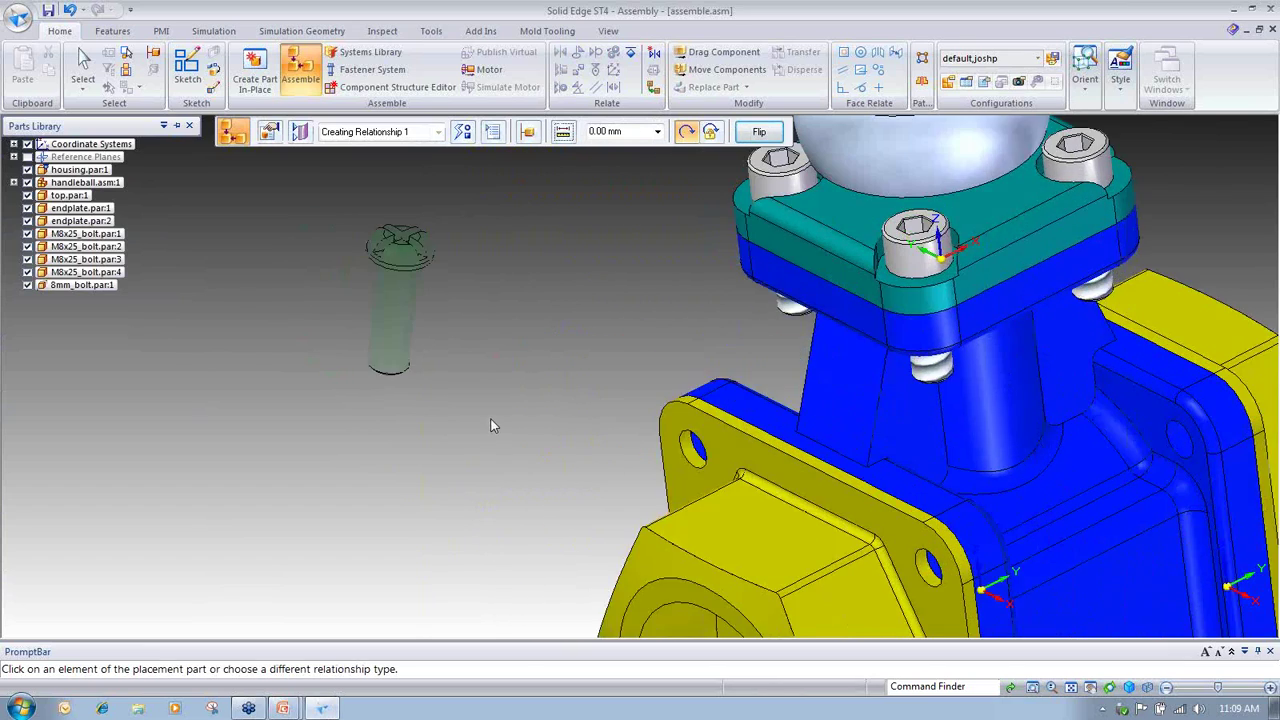
pyautogui.moveTo(497, 409); pyautogui.dragTo(423, 352, button='middle')
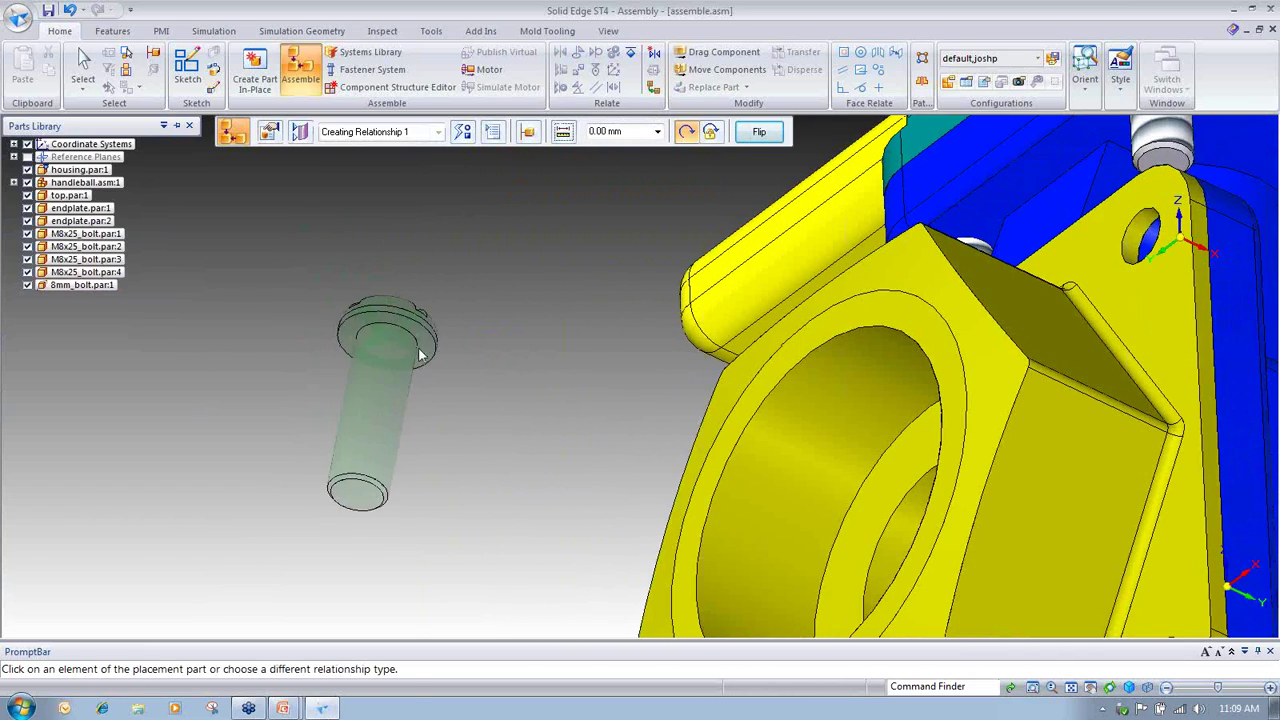
pyautogui.rightClick(418, 341)
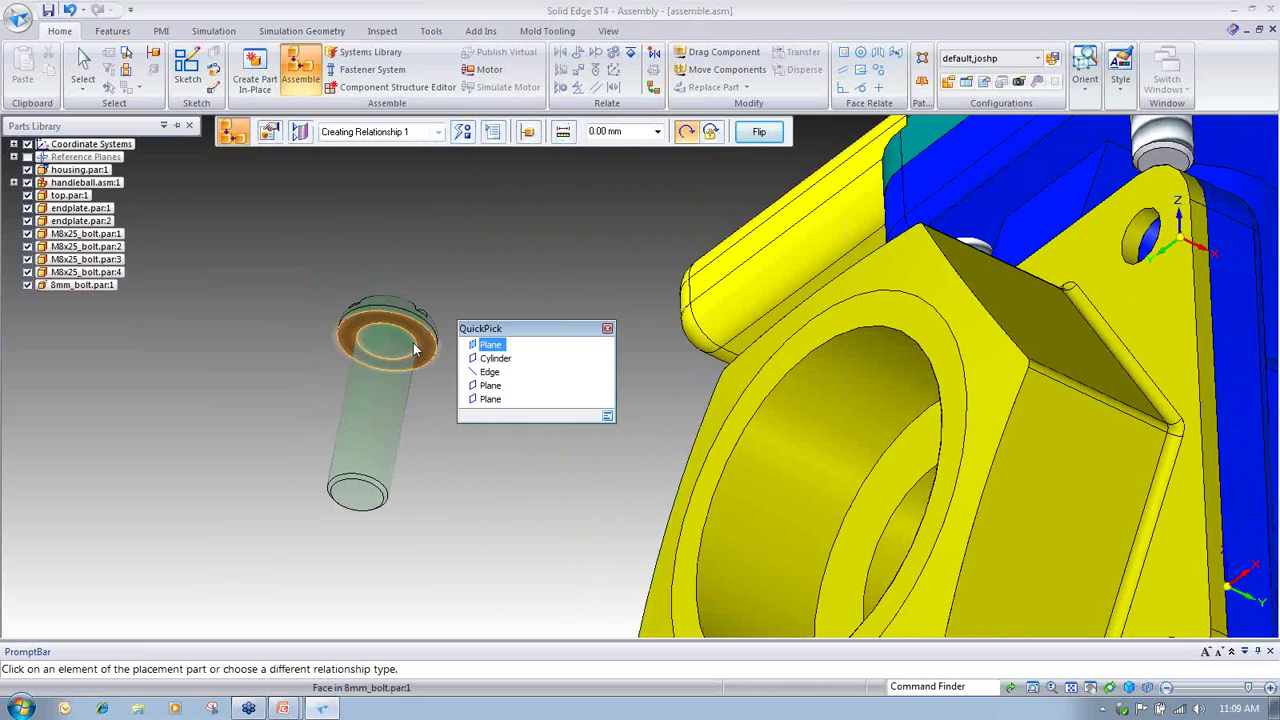
pyautogui.click(489, 371)
pyautogui.scroll(-1, 617, 418)
pyautogui.scroll(-4, 618, 414)
pyautogui.moveTo(618, 414); pyautogui.dragTo(678, 470, button='middle')
pyautogui.click(752, 486)
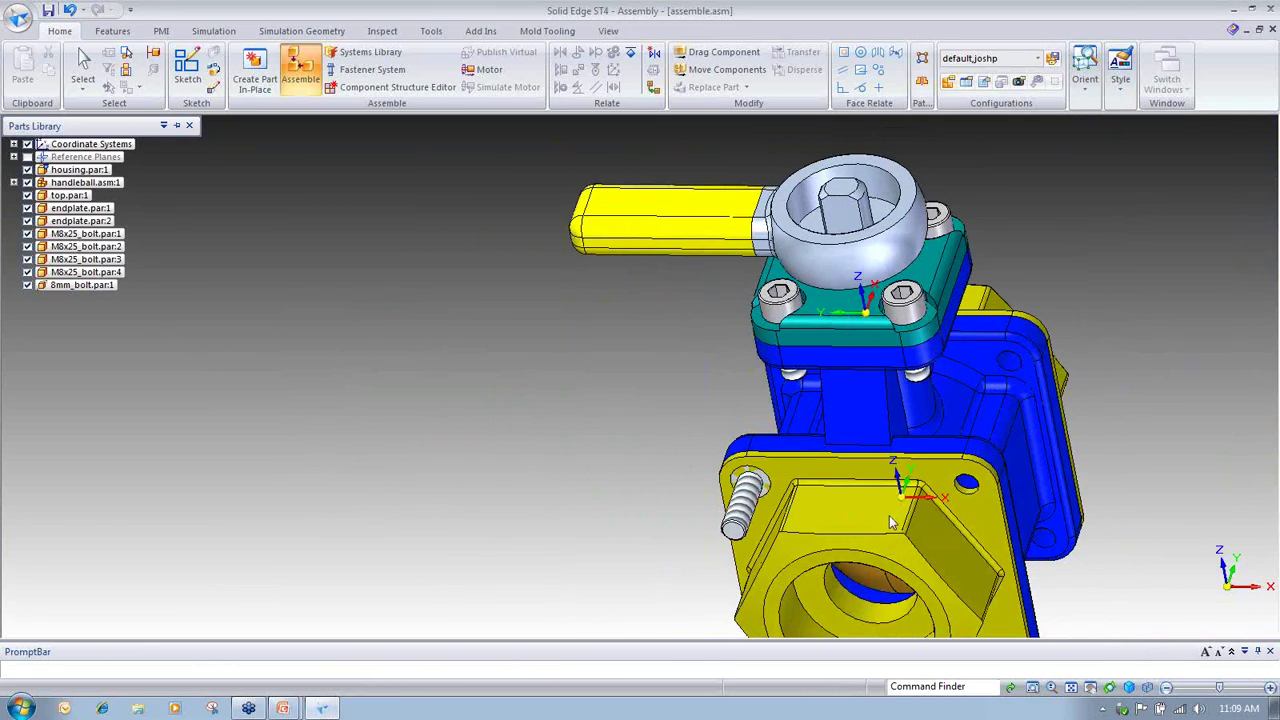
# Step: Undo the 8 mm bolt's placement and delete the unpositioned 8mm_bolt.par from the assembly
pyautogui.moveTo(517, 514); pyautogui.dragTo(384, 330, button='middle')
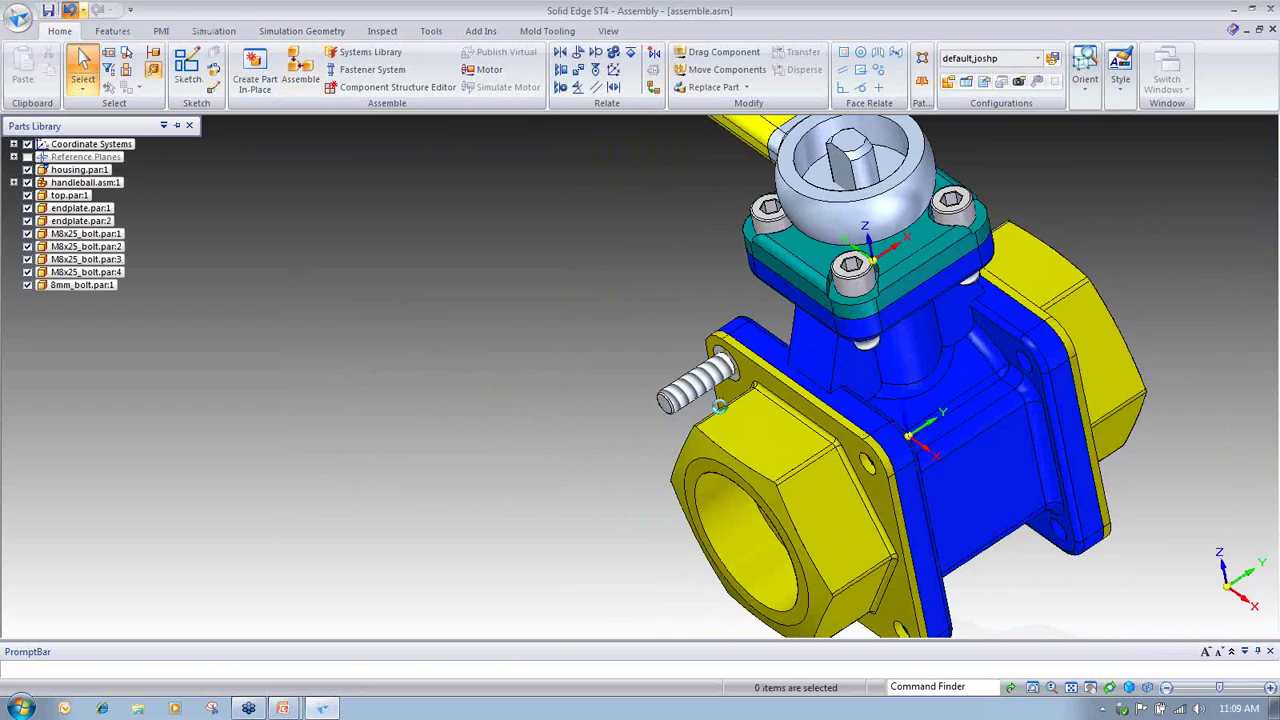
pyautogui.scroll(3, 685, 406)
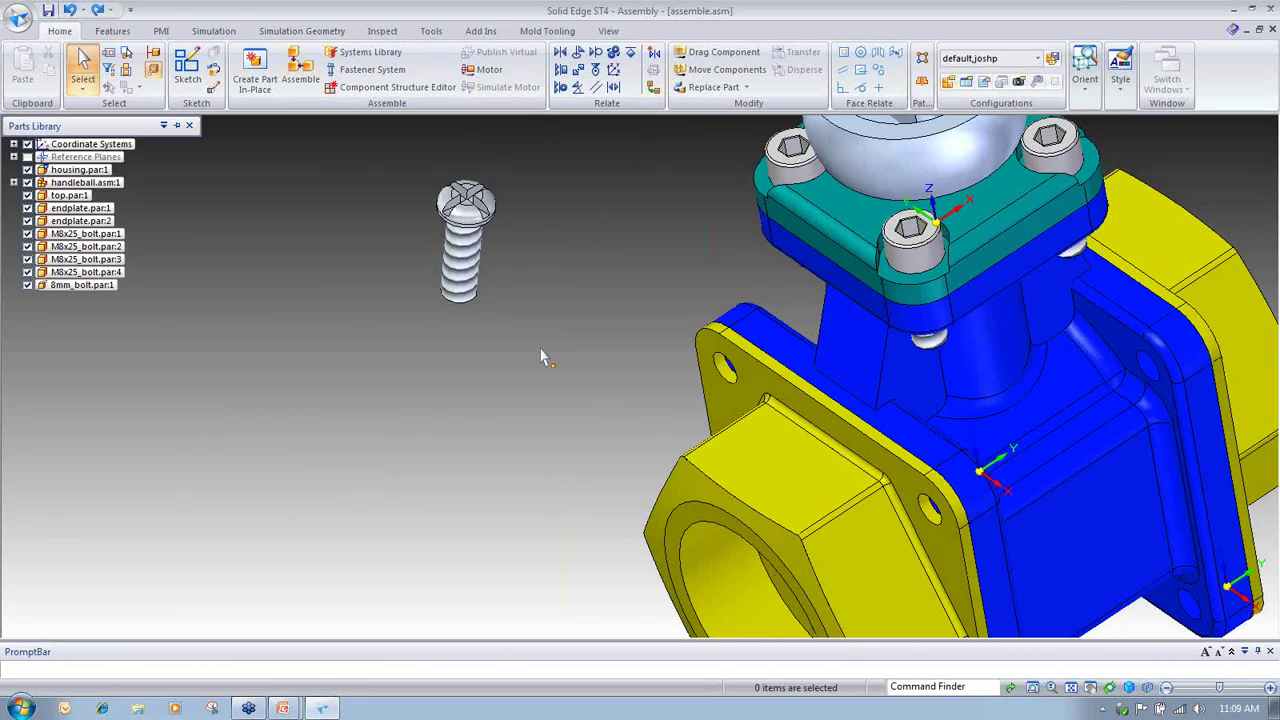
pyautogui.moveTo(543, 357); pyautogui.dragTo(541, 318, button='middle')
pyautogui.scroll(1, 542, 319)
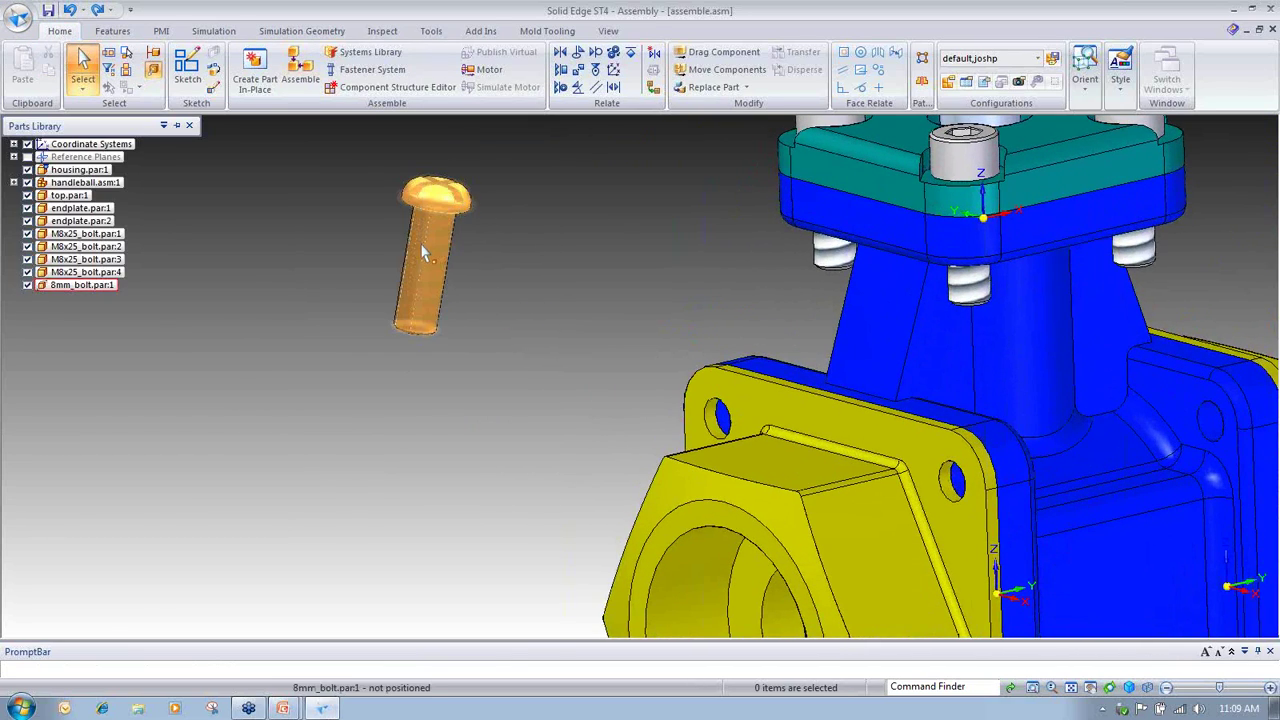
pyautogui.moveTo(102, 129)
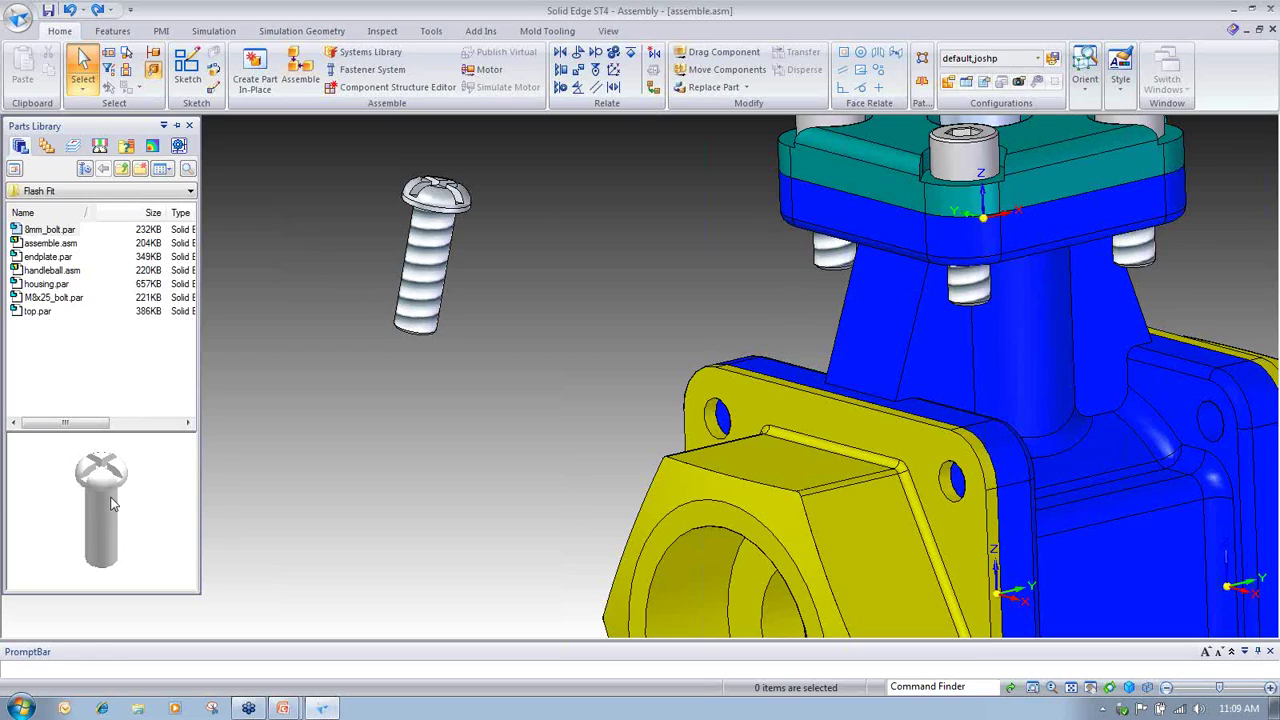
pyautogui.moveTo(476, 207); pyautogui.dragTo(476, 207)
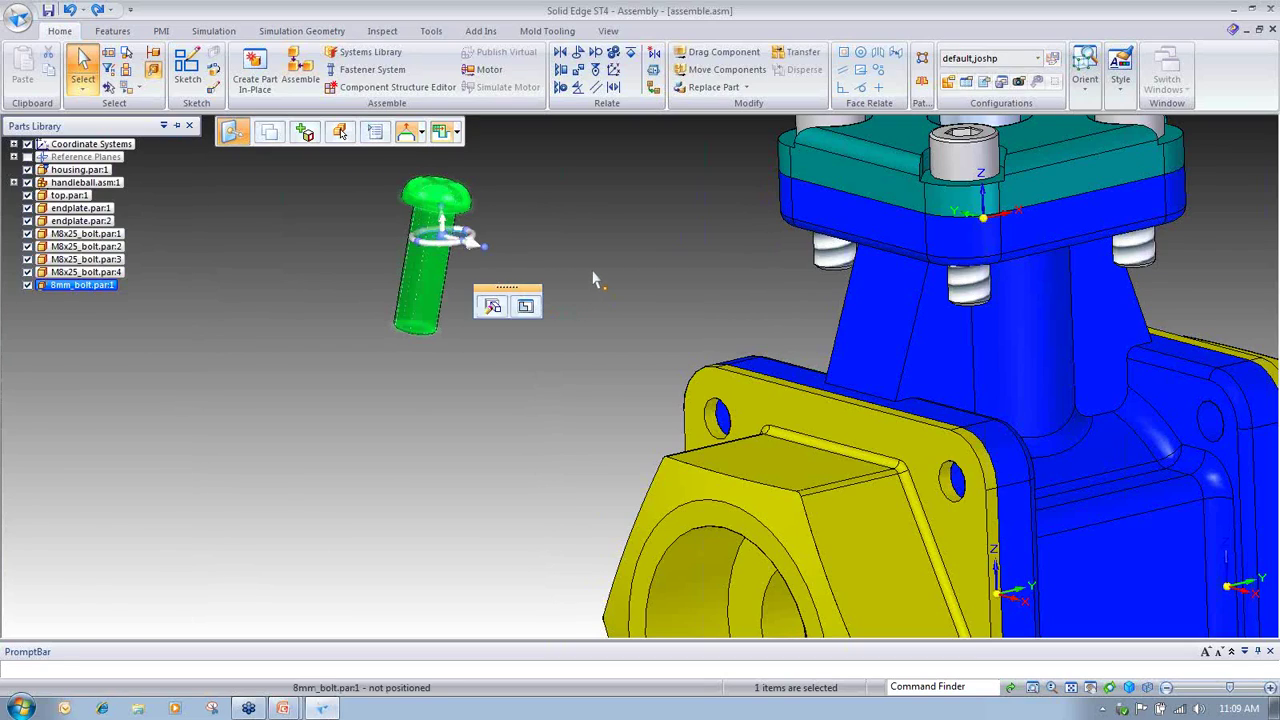
pyautogui.click(662, 257)
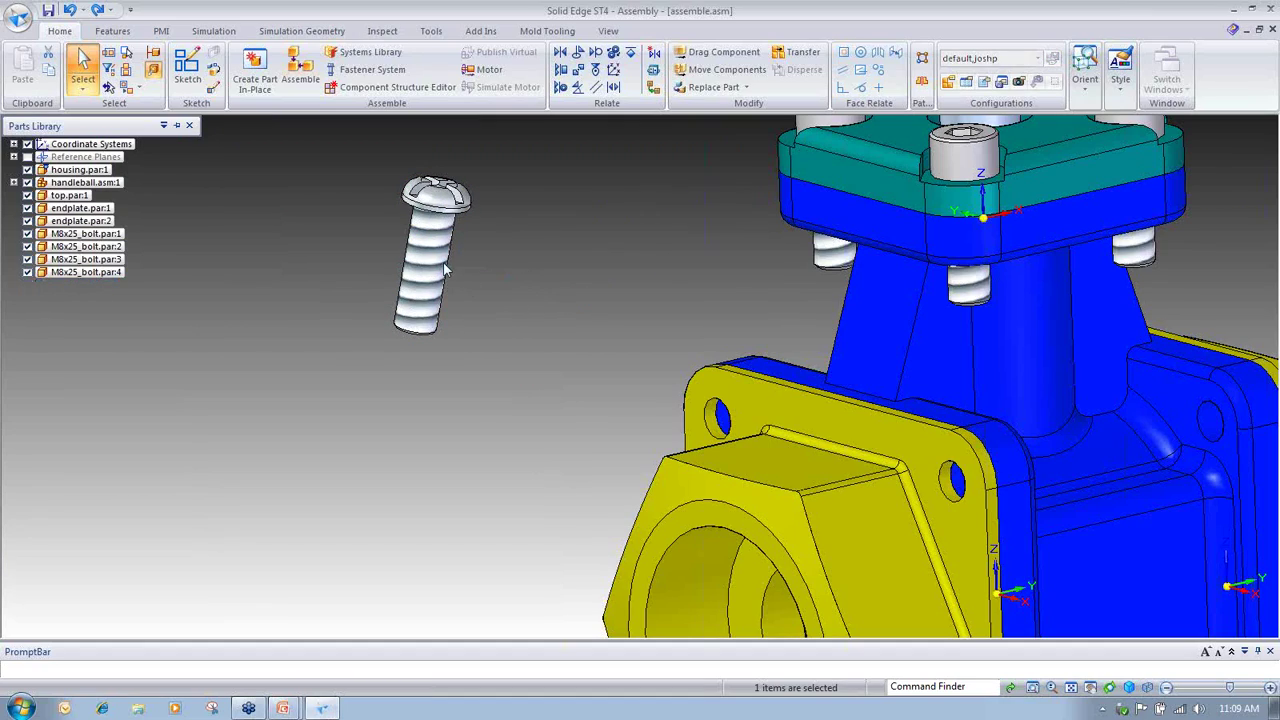
pyautogui.press('Delete')
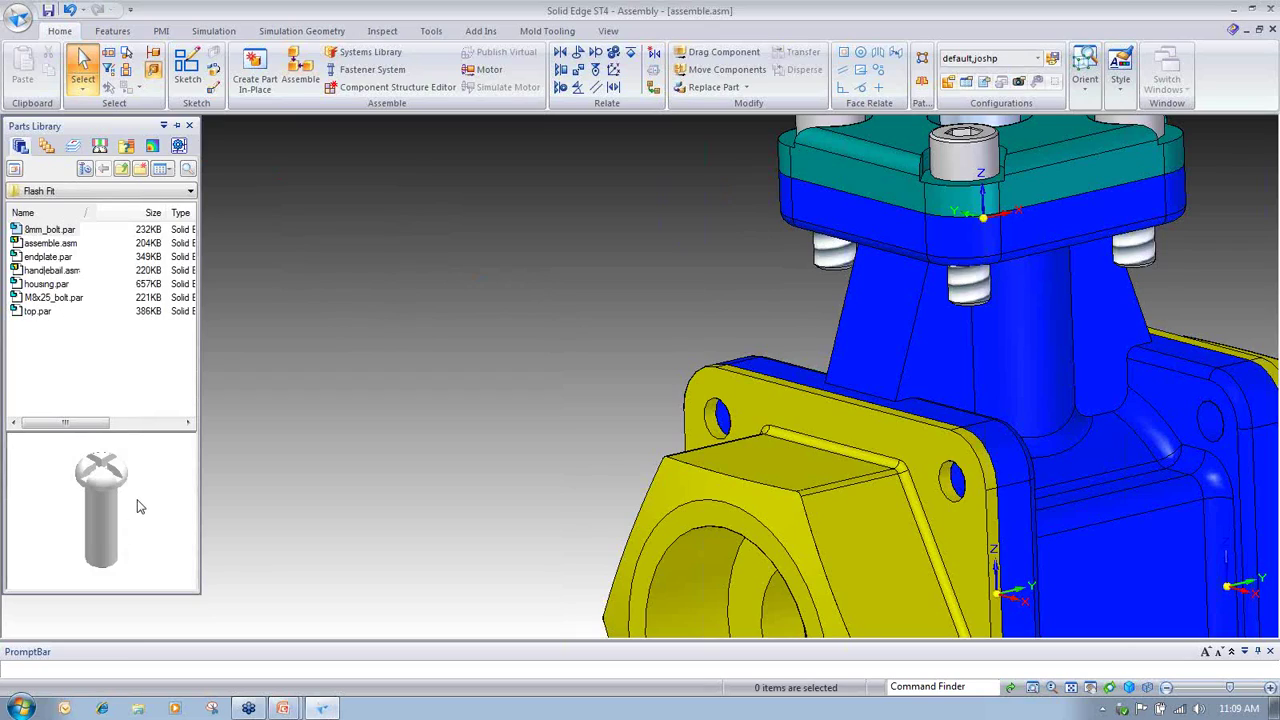
# Step: Rotate the 8mm_bolt.par preview so its head faces forward, and place the bolt in the assembly using the same-folder file
pyautogui.moveTo(152, 484); pyautogui.dragTo(125, 560)
pyautogui.moveTo(113, 480); pyautogui.dragTo(73, 568)
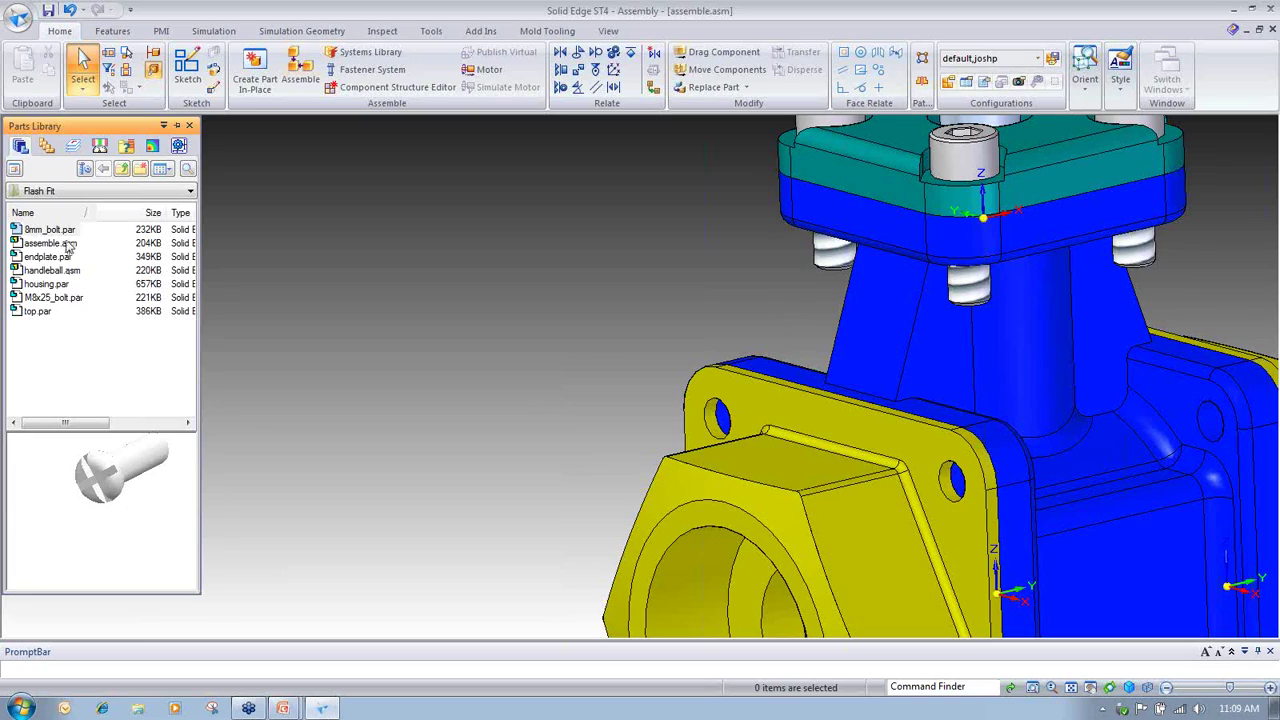
pyautogui.moveTo(150, 283); pyautogui.dragTo(454, 399)
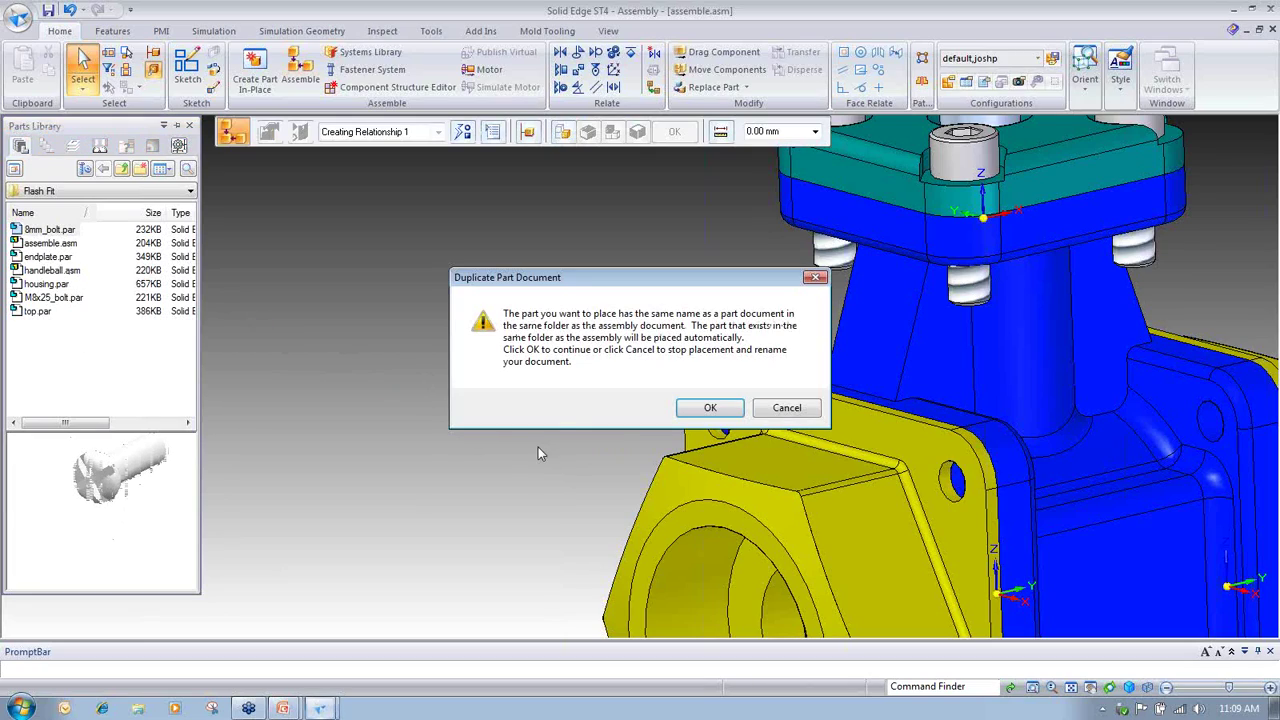
pyautogui.click(710, 408)
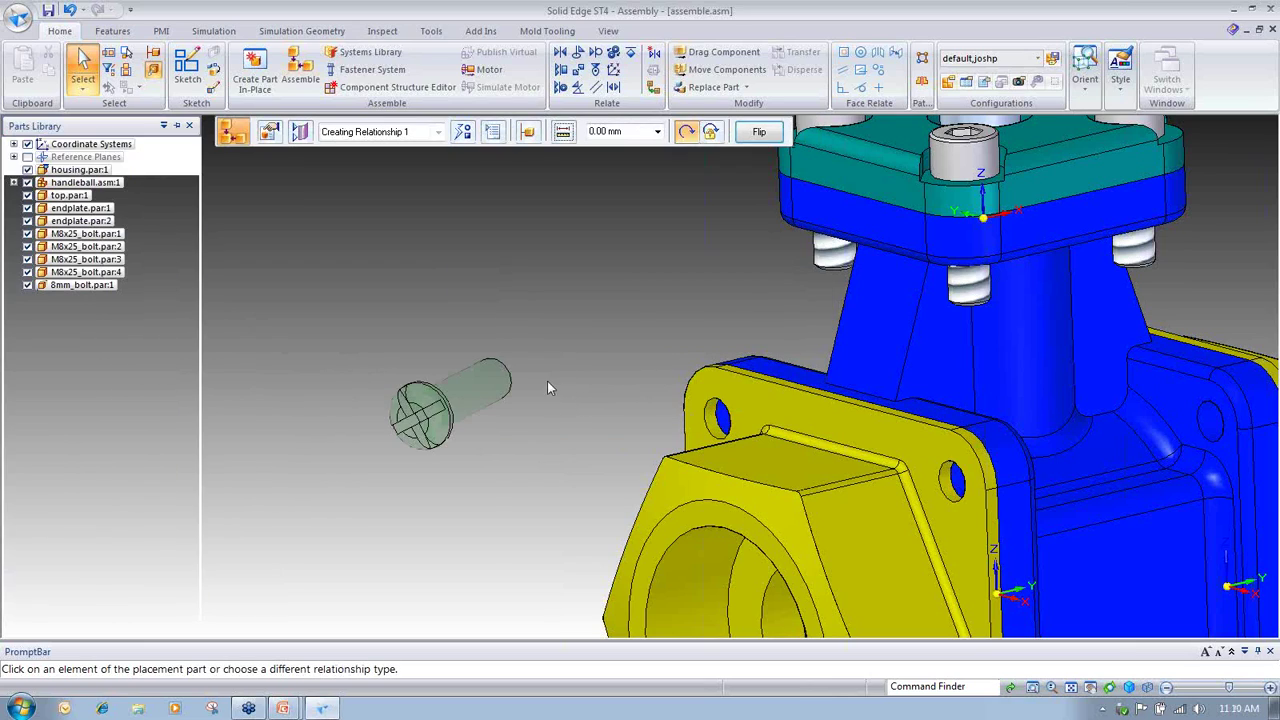
# Step: Match the circular edge under the 8 mm bolt's head with the edge of an upper corner hole in the near end plate
pyautogui.moveTo(347, 388); pyautogui.dragTo(605, 305, button='middle')
pyautogui.scroll(3, 494, 389)
pyautogui.rightClick(628, 313)
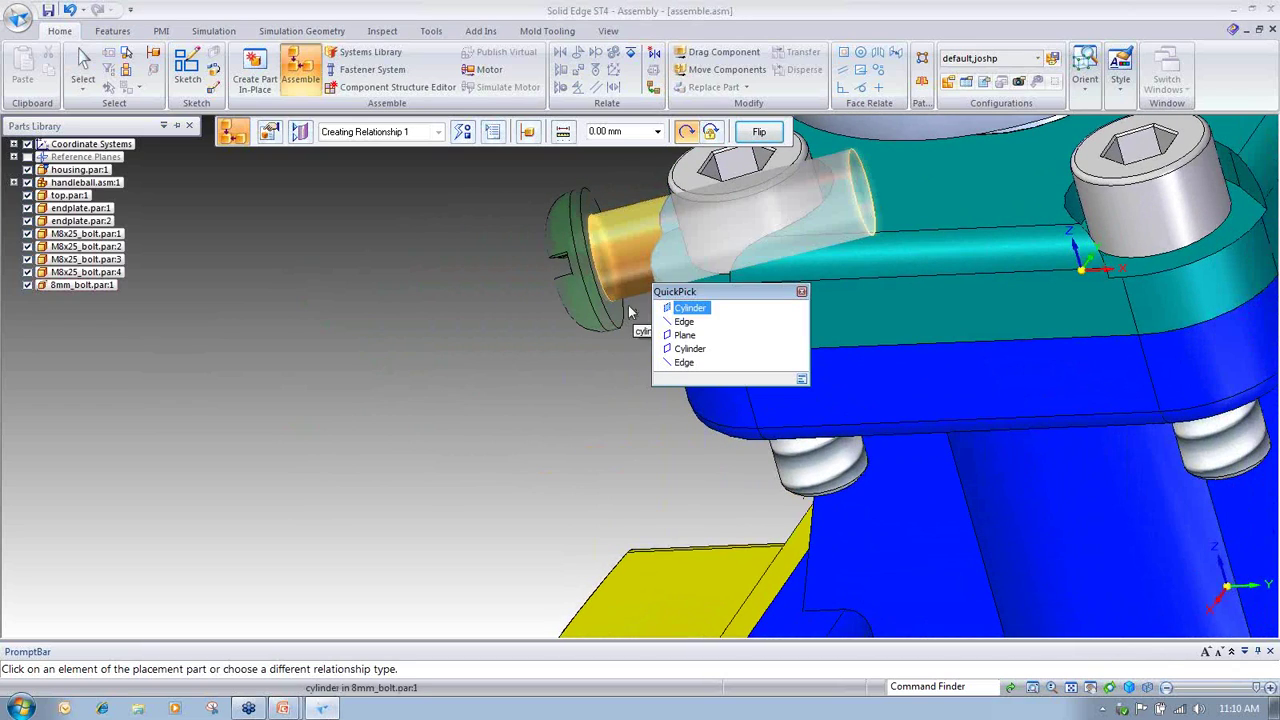
pyautogui.click(686, 322)
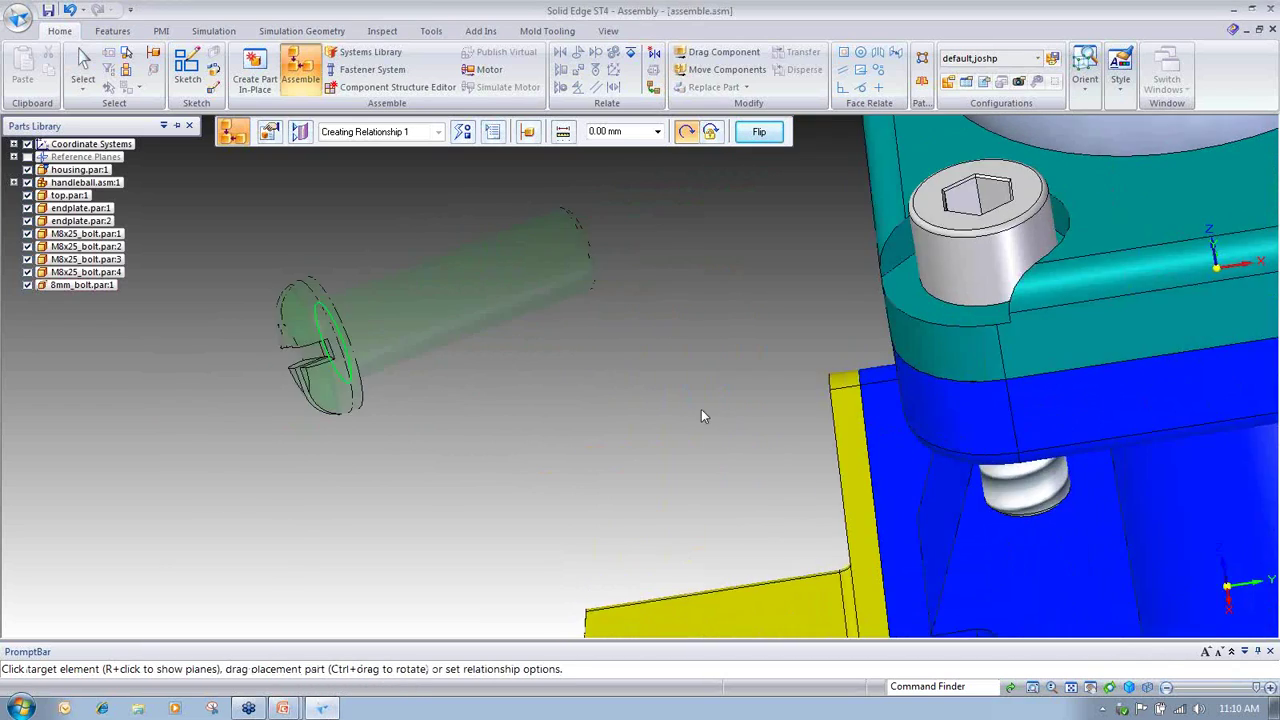
pyautogui.click(686, 430)
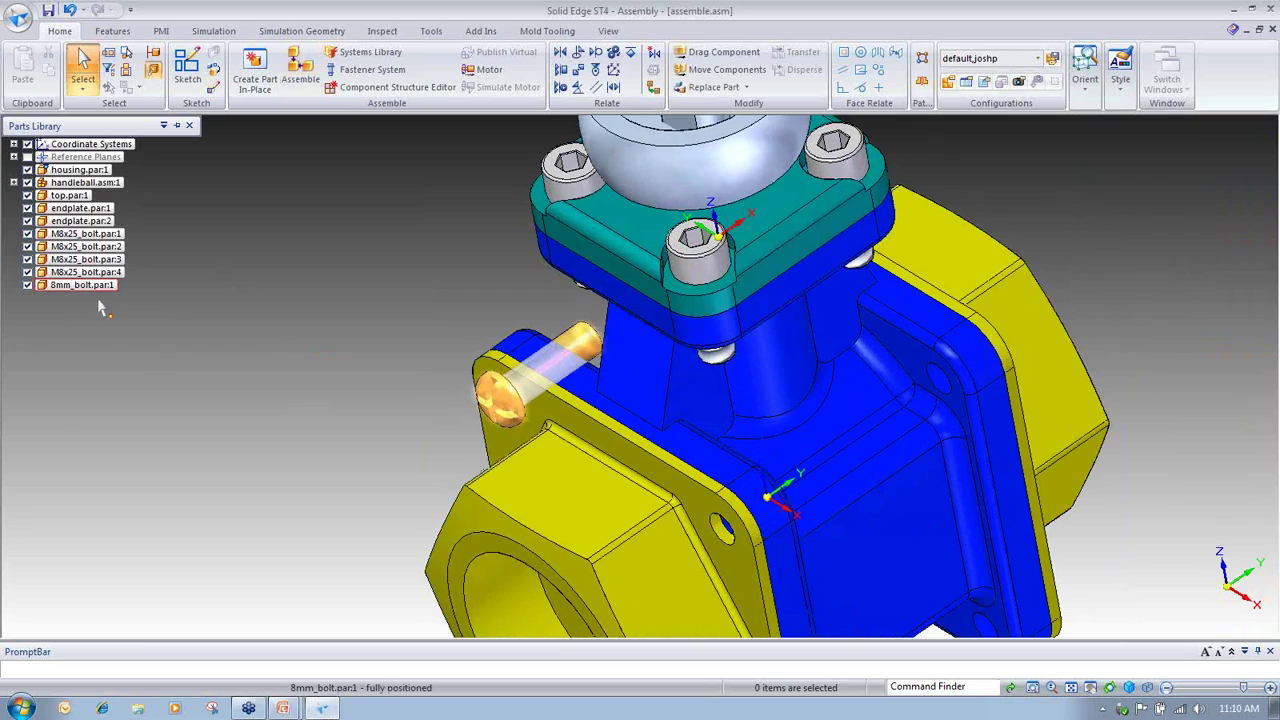
# Step: Insert a second 8mm_bolt.par from the existing one into the other upper end plate hole, matching its underhead edge with the hole's edge
pyautogui.click(80, 285)
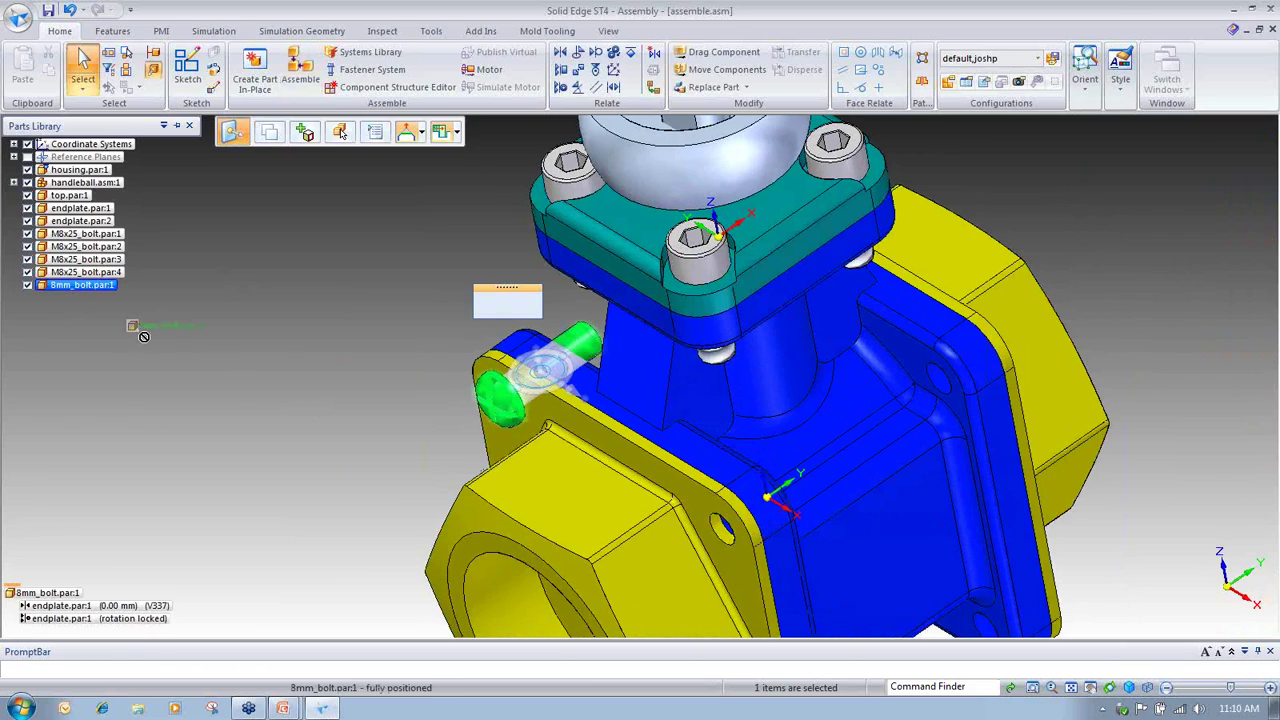
pyautogui.moveTo(278, 405); pyautogui.dragTo(284, 402)
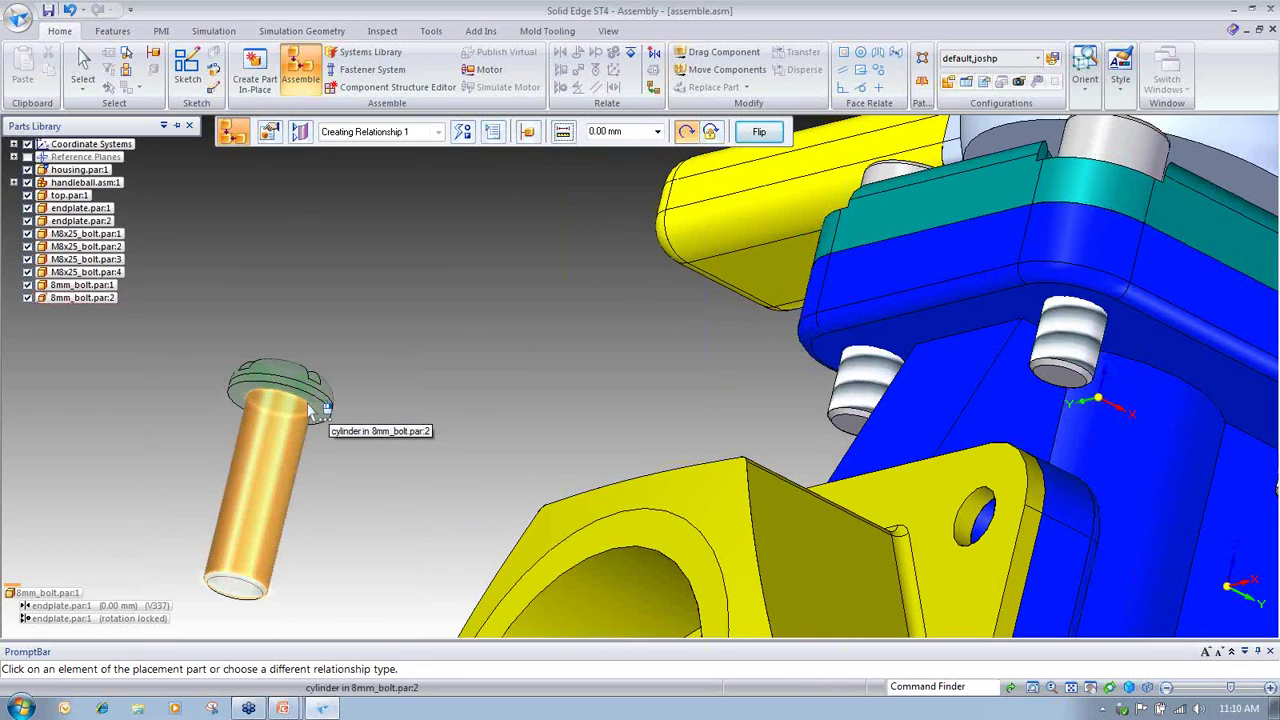
pyautogui.rightClick(345, 418)
pyautogui.click(386, 408)
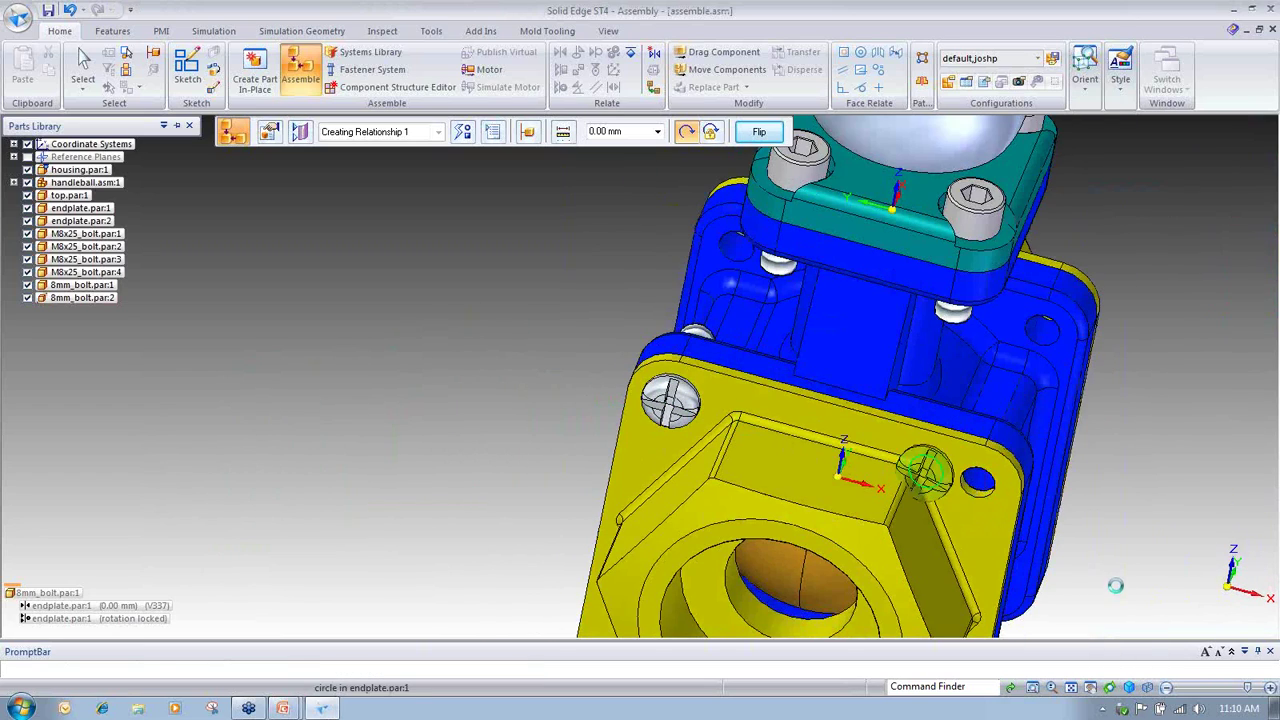
pyautogui.click(935, 465)
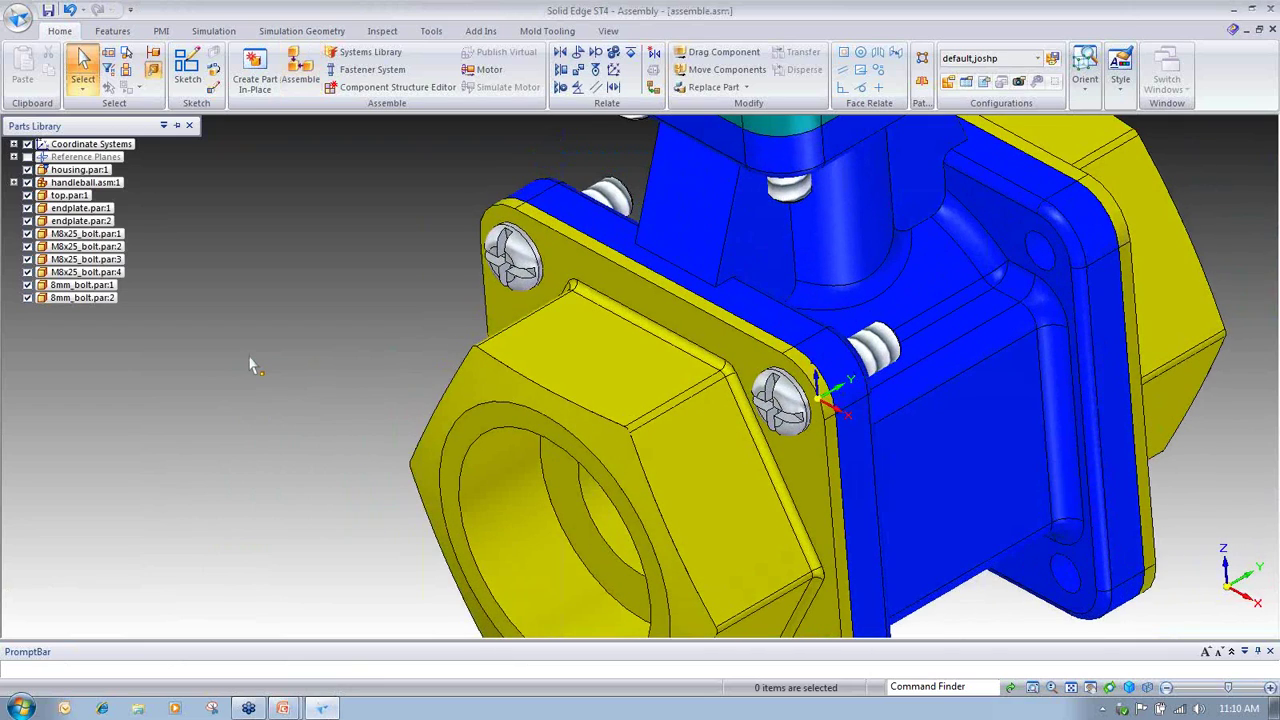
# Step: Insert two more 8mm_bolt.par copies into the near end plate's lower holes, matching each underhead circular edge with a hole edge
pyautogui.moveTo(78, 299); pyautogui.dragTo(223, 448)
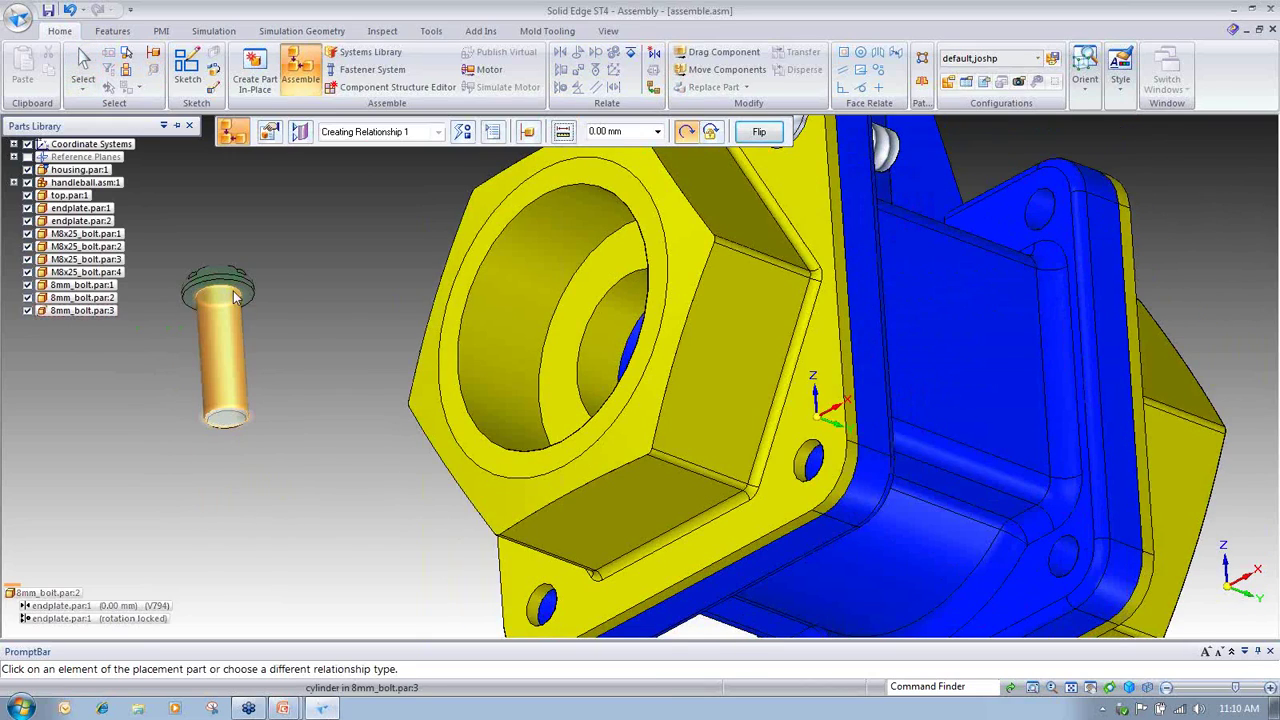
pyautogui.rightClick(235, 297)
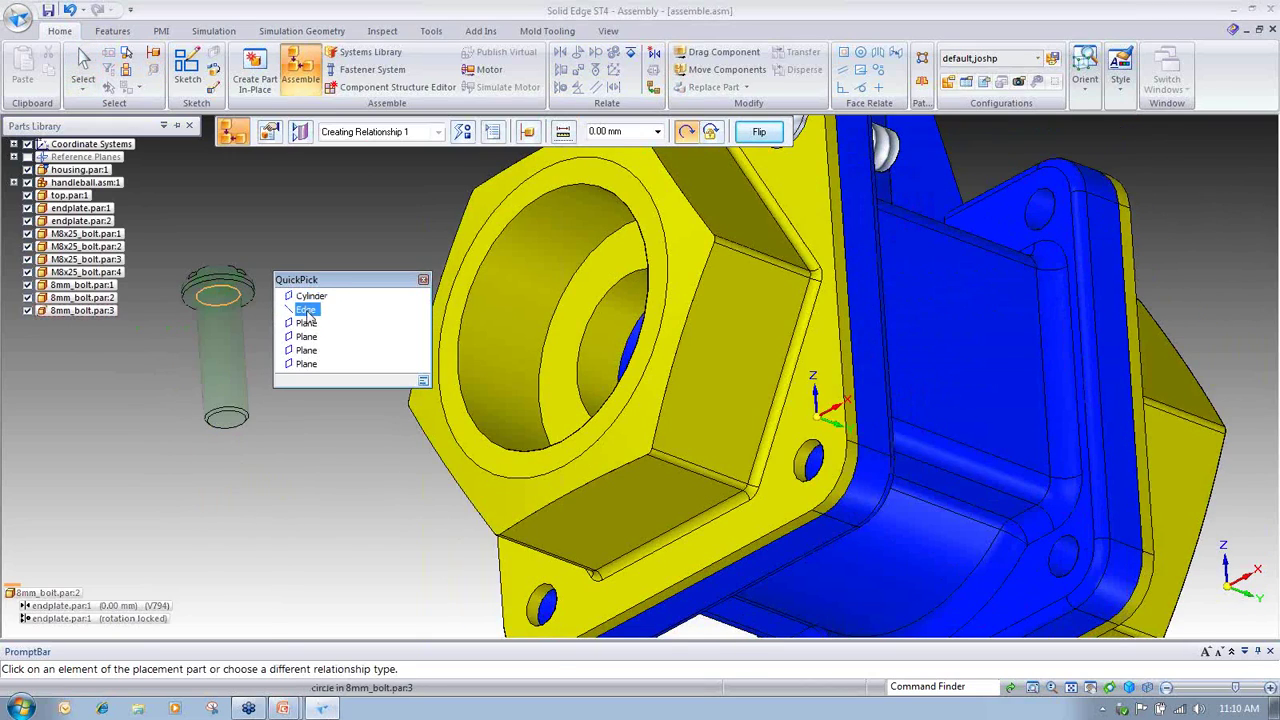
pyautogui.click(308, 302)
pyautogui.click(800, 483)
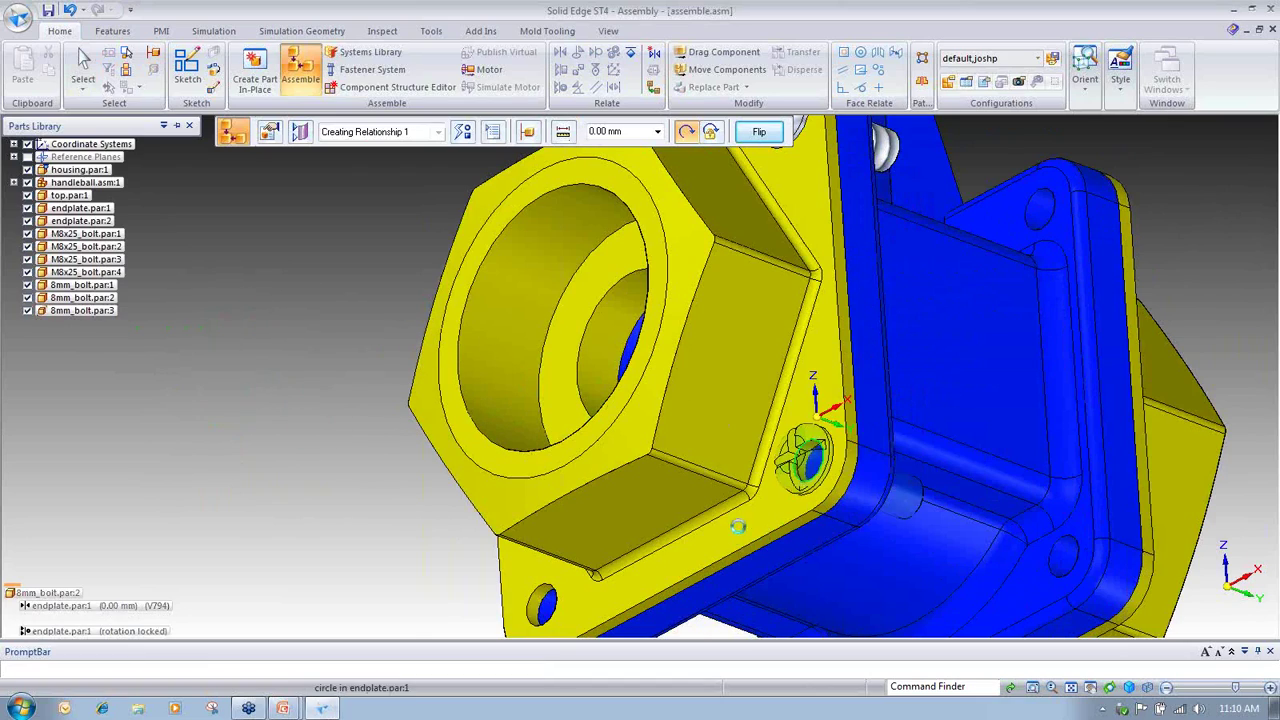
pyautogui.moveTo(84, 318); pyautogui.dragTo(248, 463)
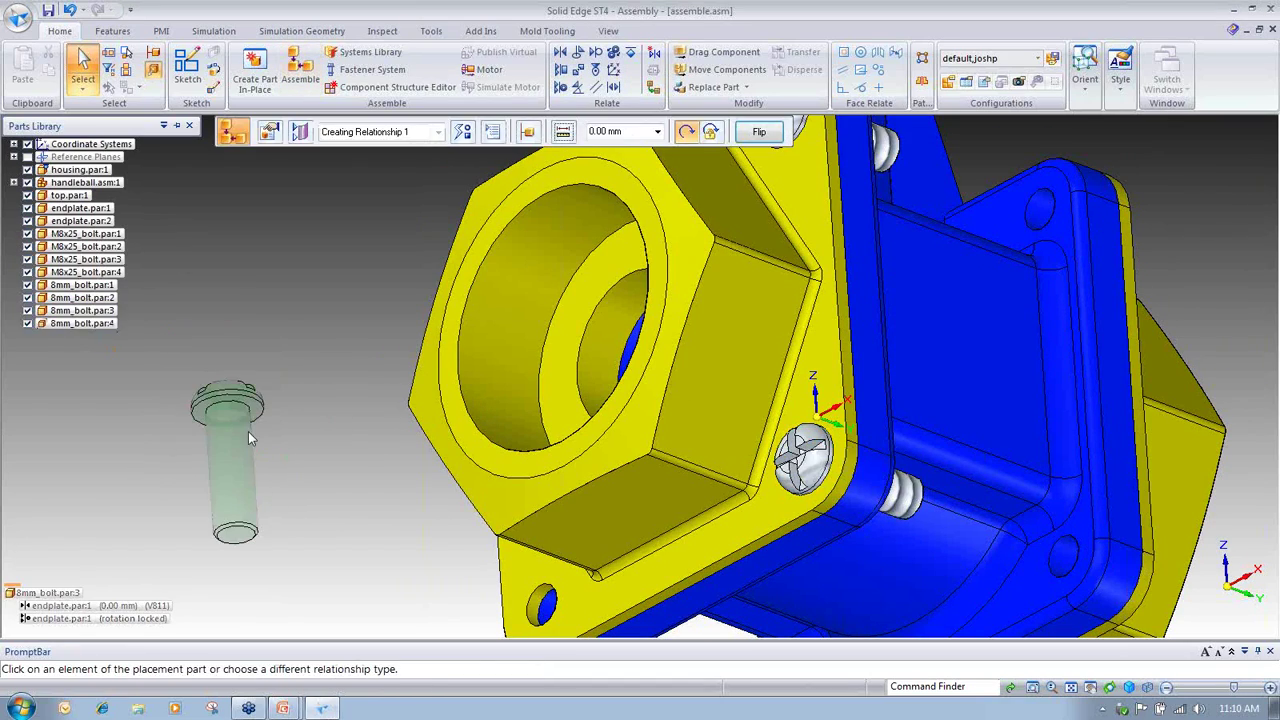
pyautogui.rightClick(258, 410)
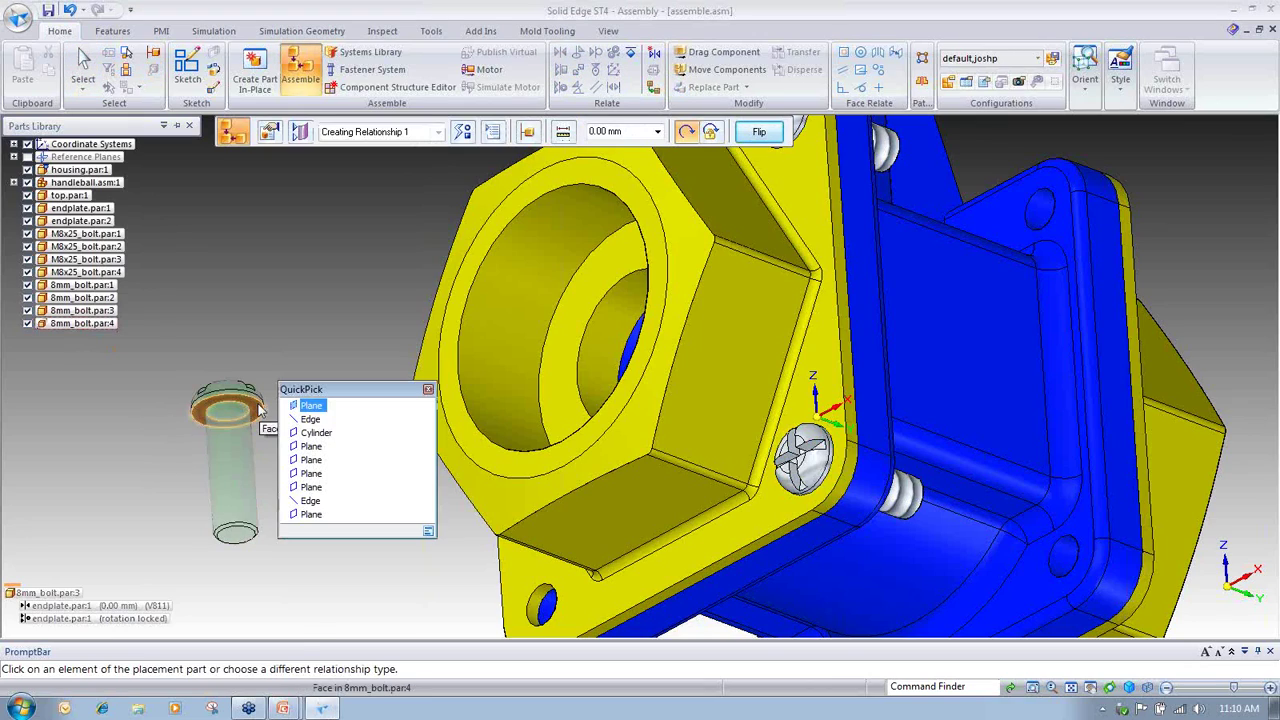
pyautogui.click(310, 419)
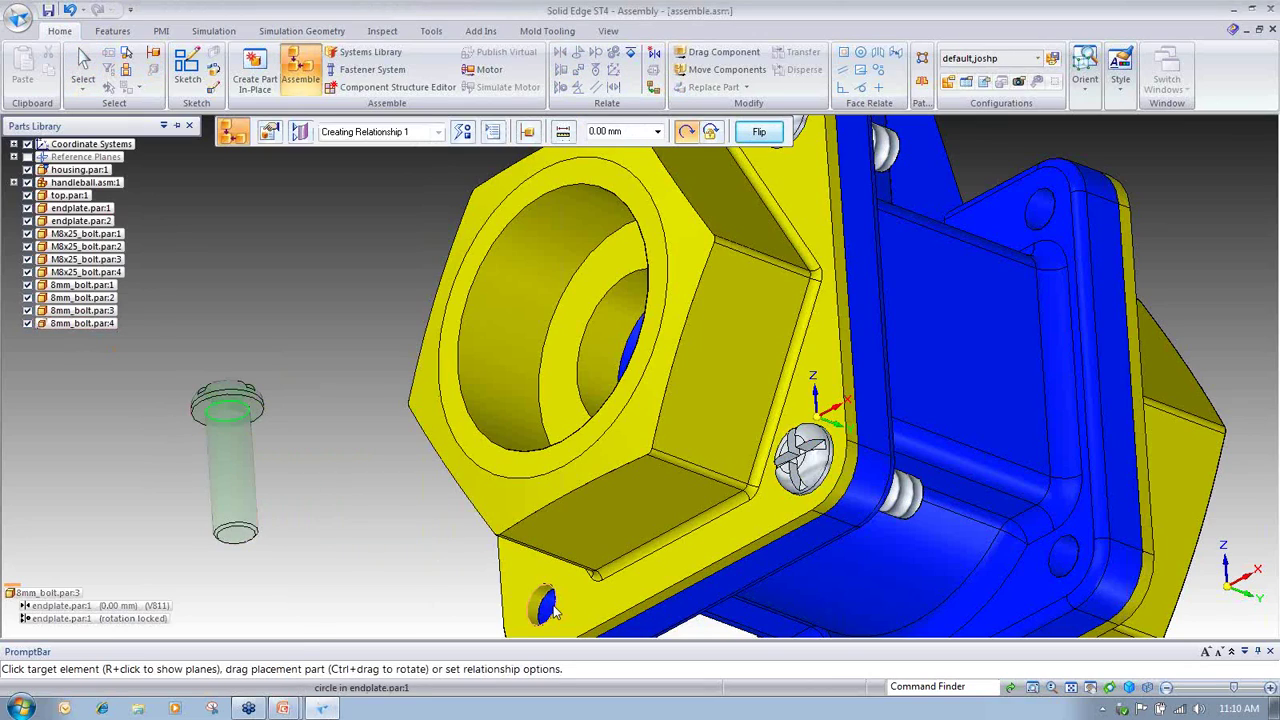
pyautogui.click(550, 607)
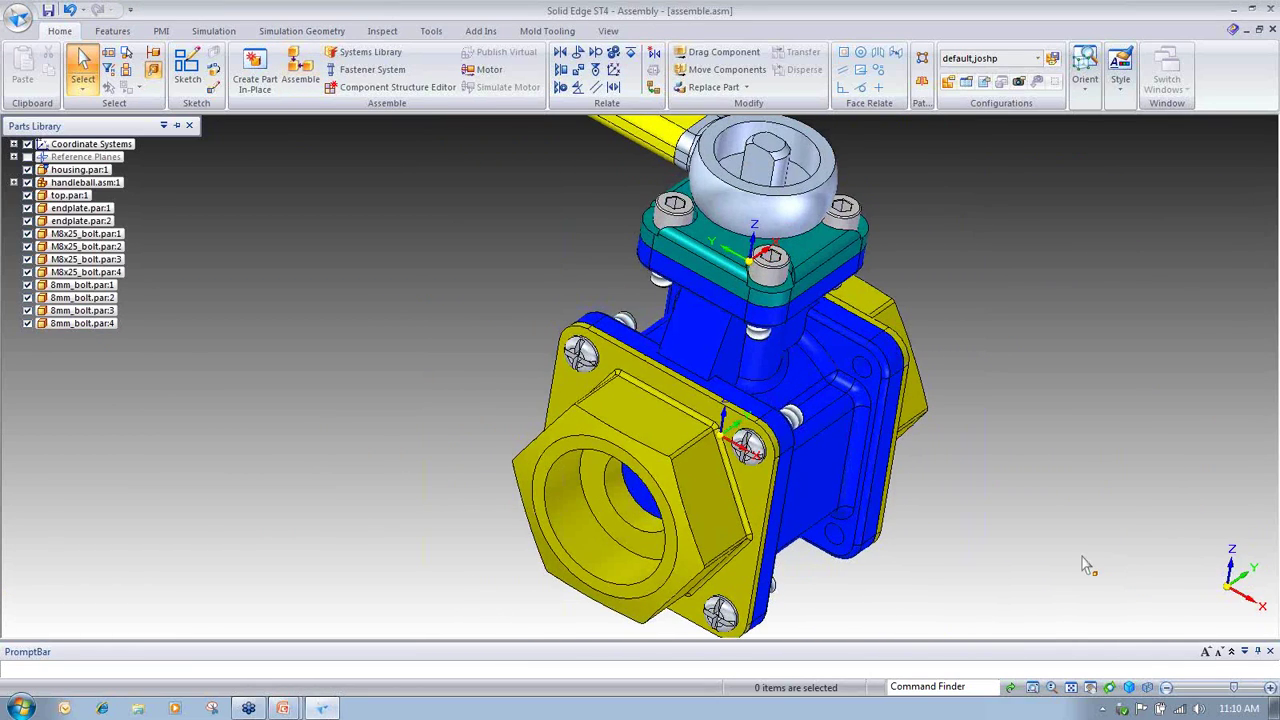
pyautogui.moveTo(1087, 566); pyautogui.dragTo(856, 556, button='middle')
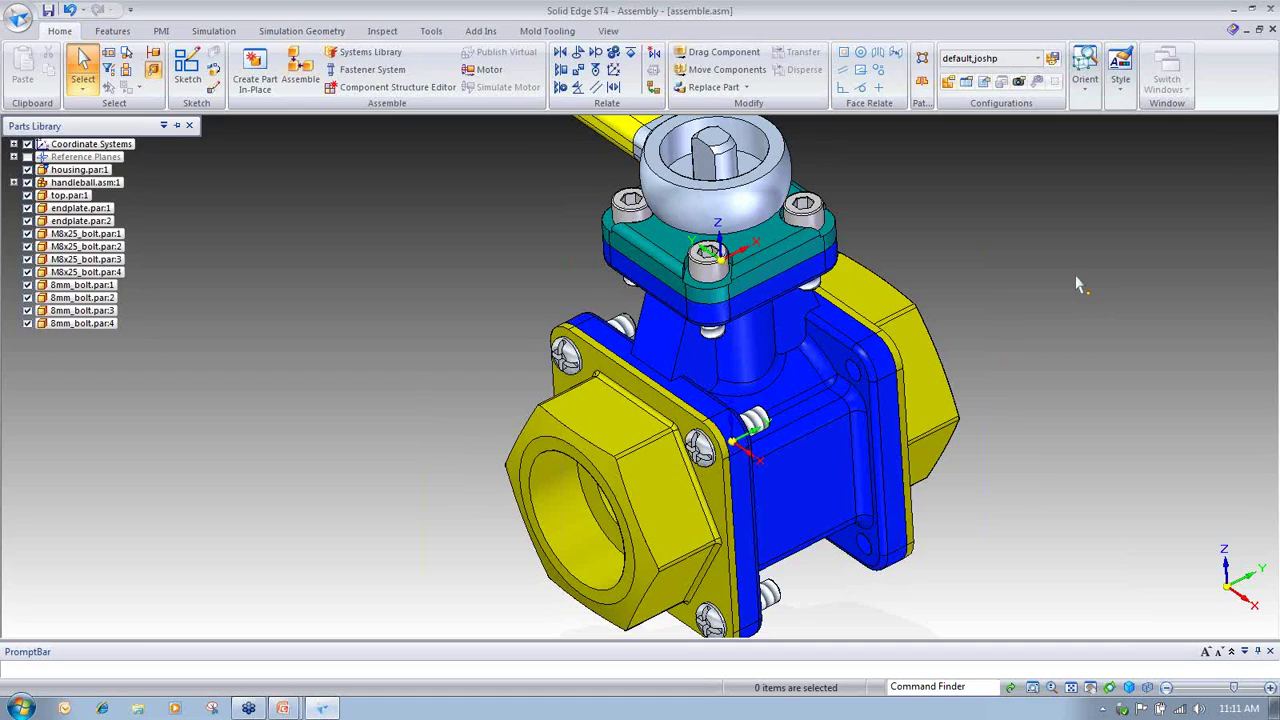
pyautogui.scroll(-5, 1053, 405)
pyautogui.scroll(2, 1058, 408)
pyautogui.scroll(1, 1061, 410)
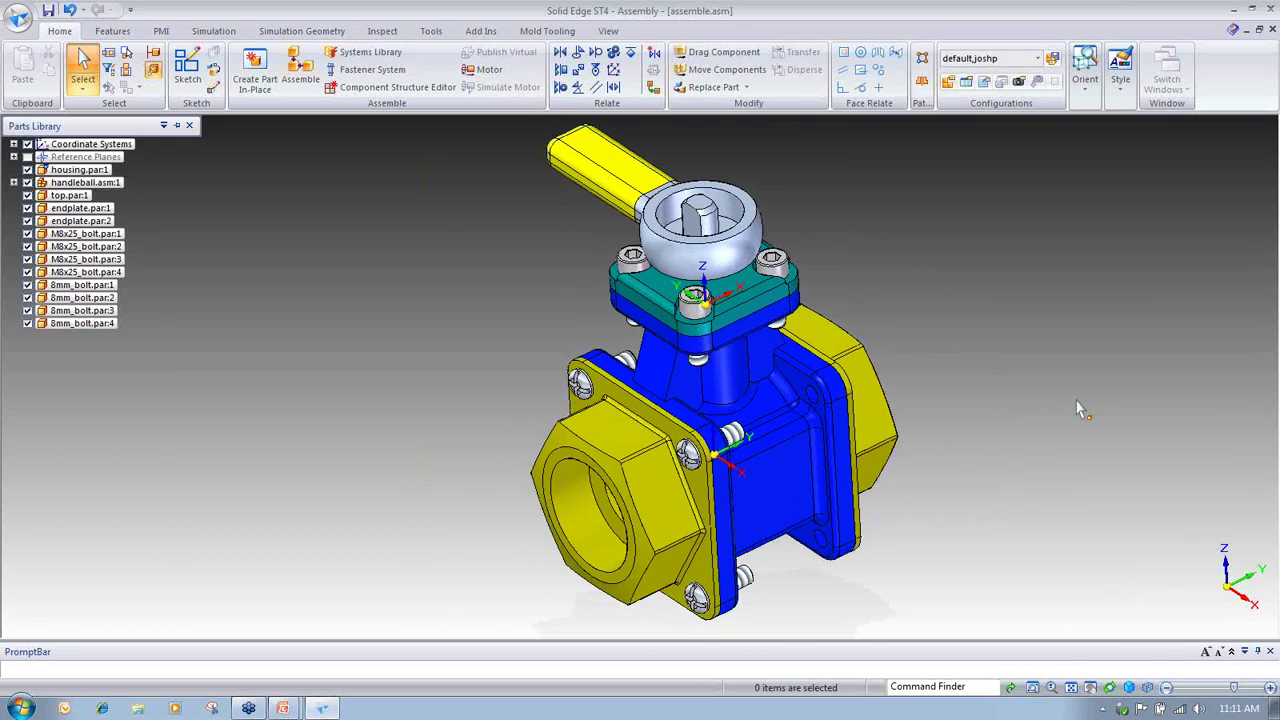
pyautogui.moveTo(1077, 393); pyautogui.dragTo(753, 438, button='middle')
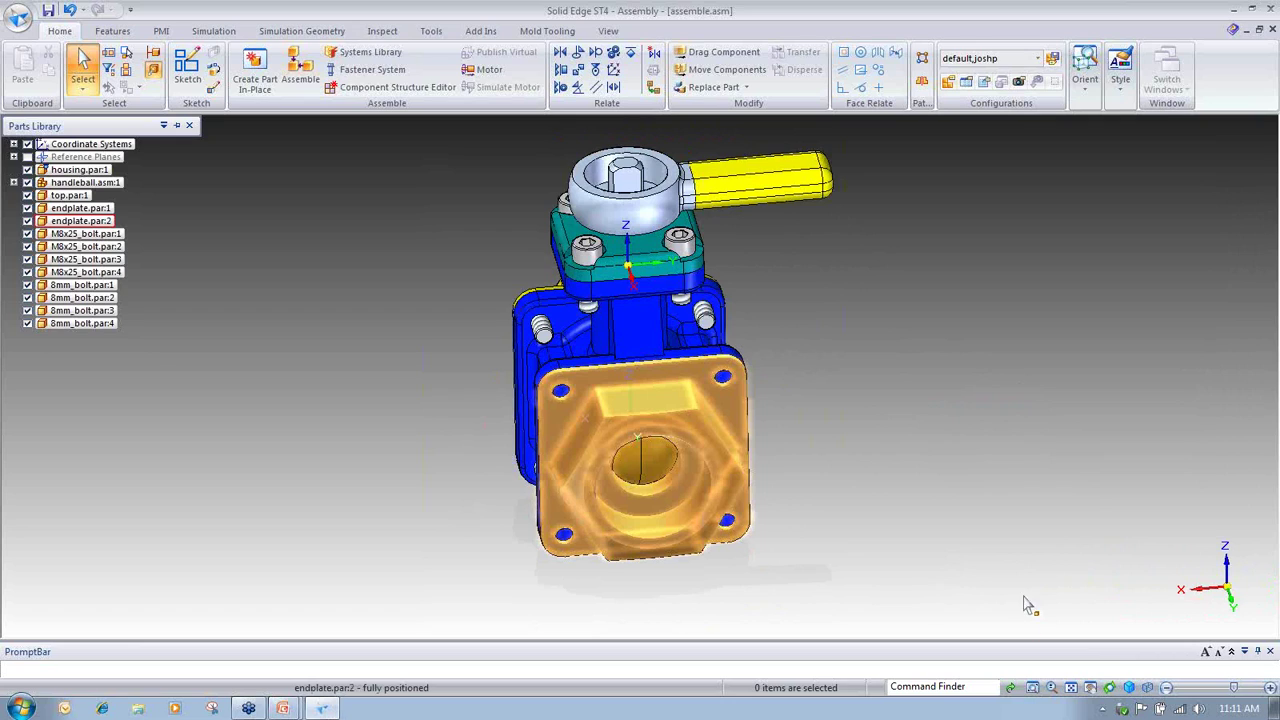
pyautogui.moveTo(1038, 580); pyautogui.dragTo(686, 591, button='middle')
pyautogui.click(700, 585)
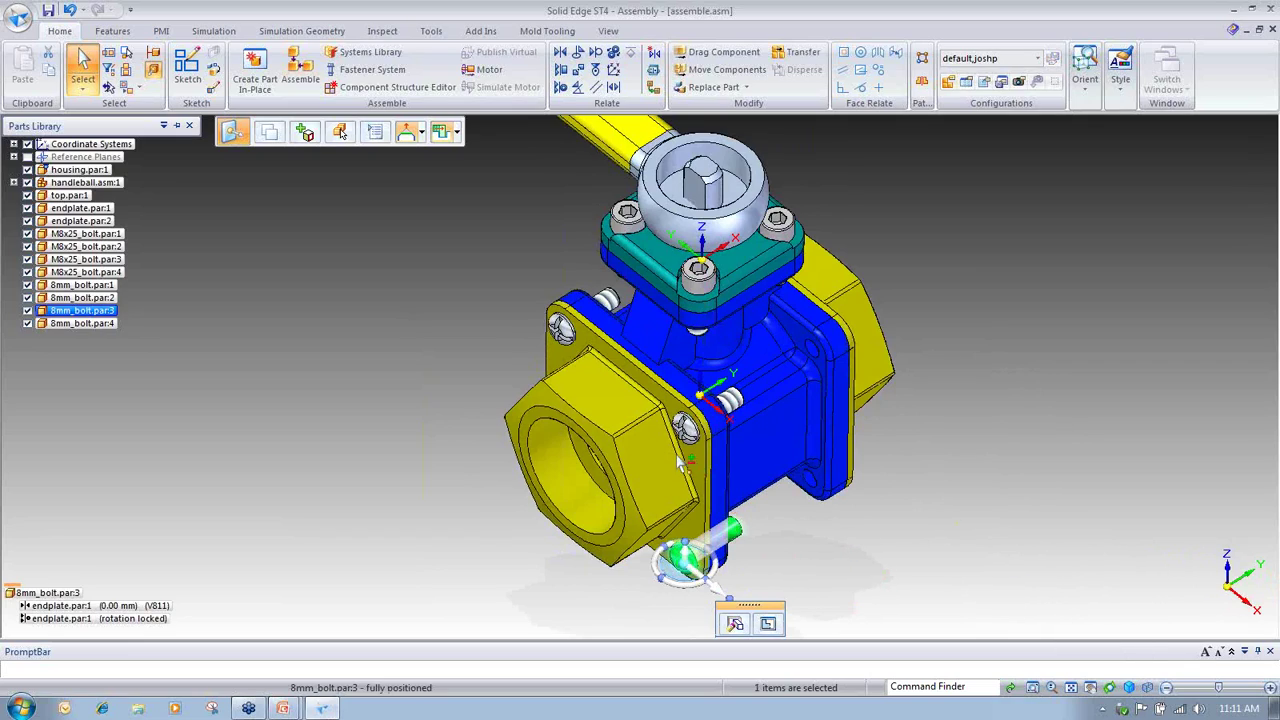
pyautogui.keyDown('ctrl'); pyautogui.click(687, 431); pyautogui.keyUp('ctrl')
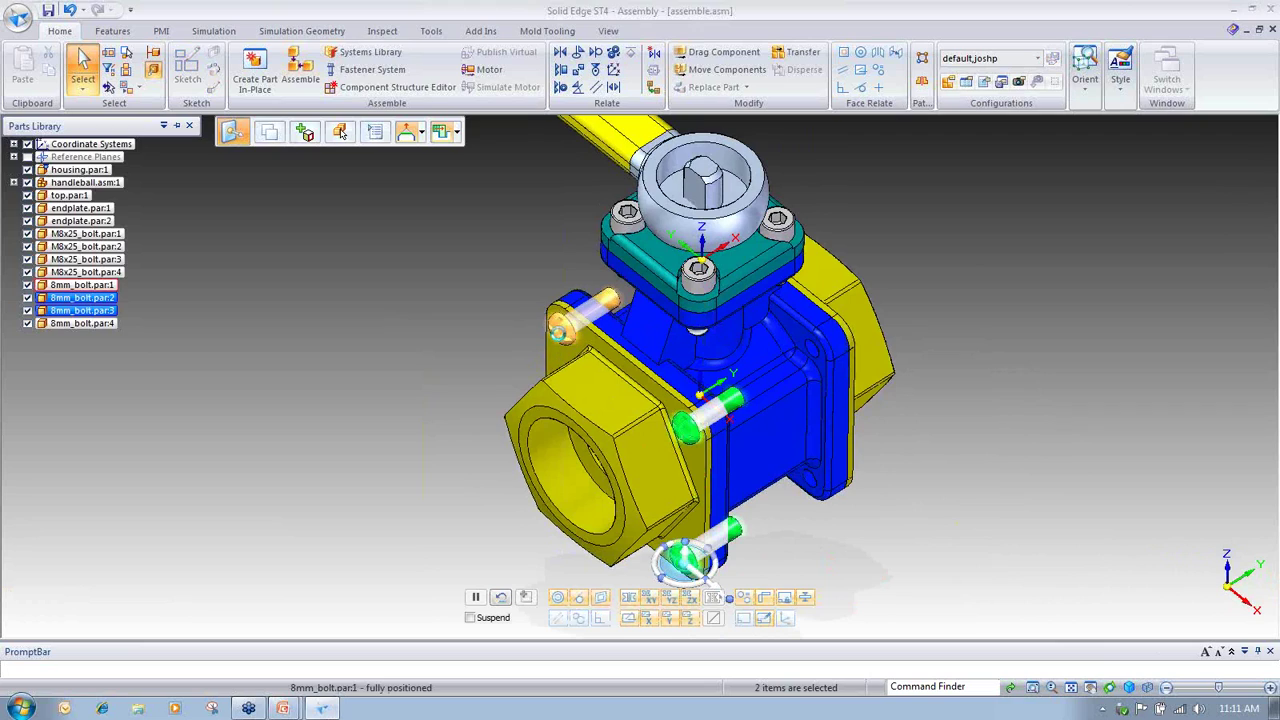
pyautogui.keyDown('ctrl'); pyautogui.click(563, 330); pyautogui.keyUp('ctrl')
pyautogui.moveTo(448, 481); pyautogui.dragTo(573, 533, button='middle')
pyautogui.keyDown('ctrl'); pyautogui.click(600, 474); pyautogui.keyUp('ctrl')
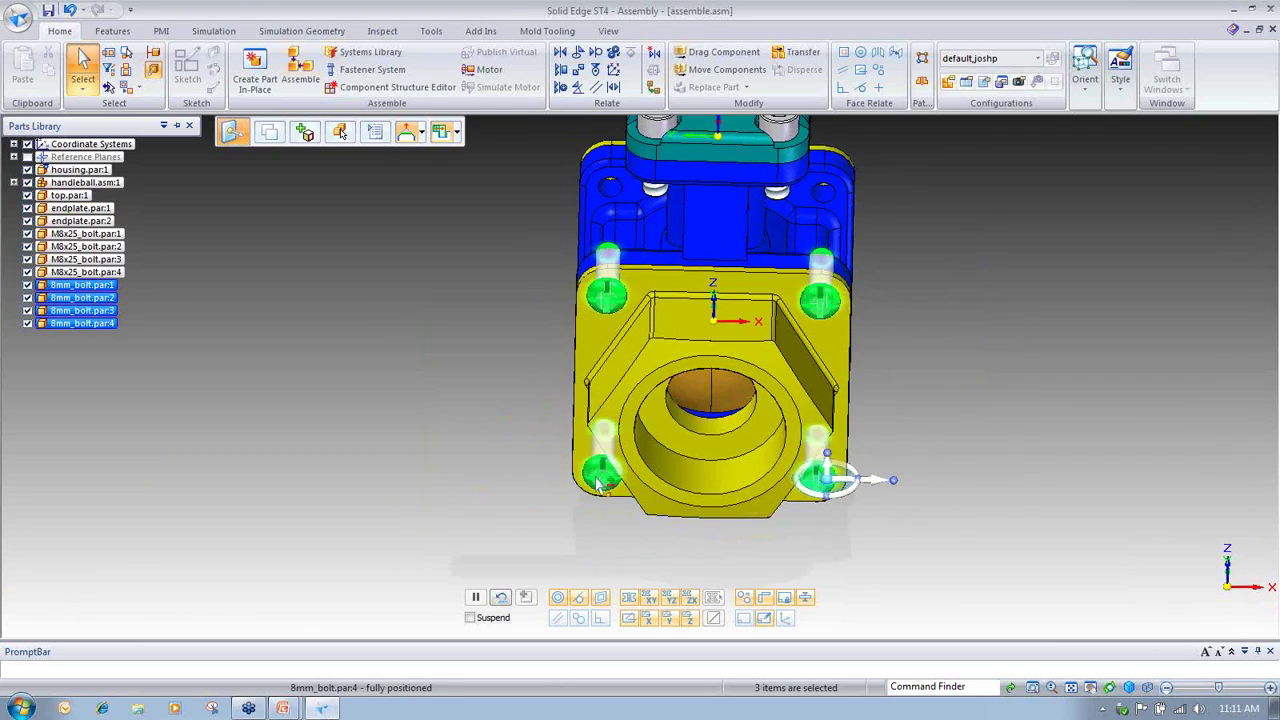
pyautogui.moveTo(1057, 408); pyautogui.dragTo(1057, 541, button='middle')
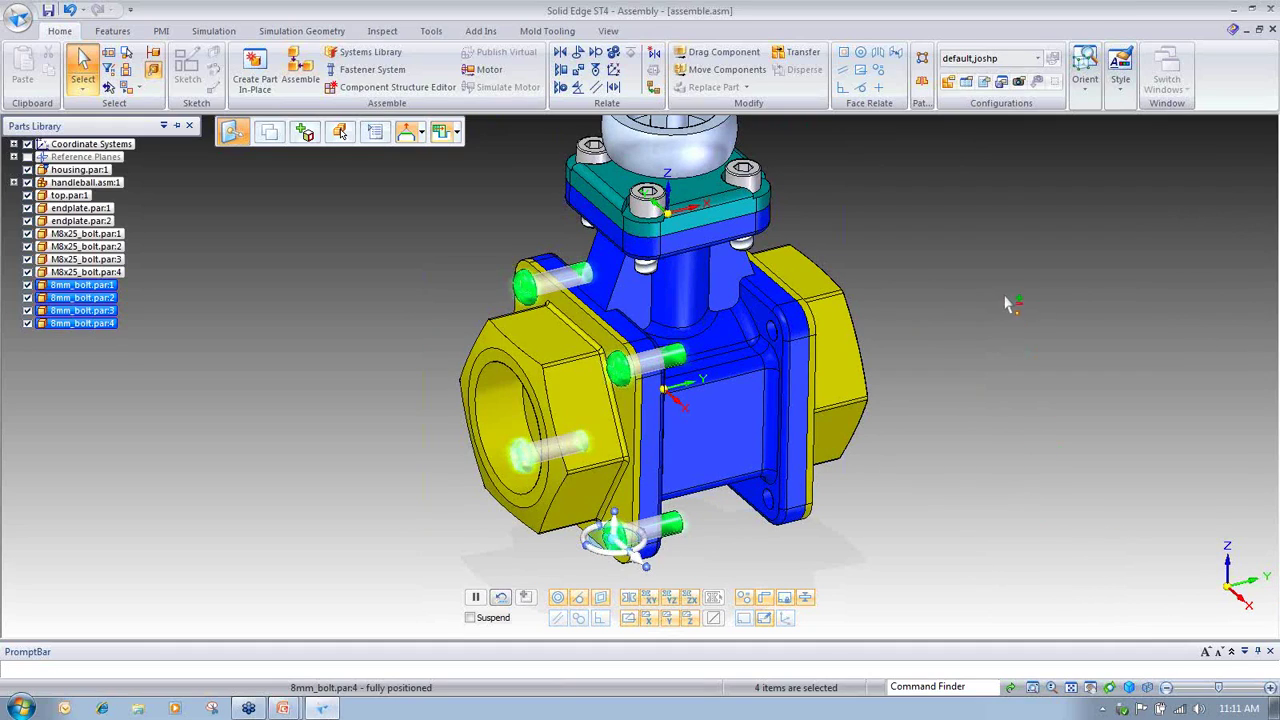
# Step: Start mirroring components and choose the assembly reference plane midway between the two end plates as the mirror plane
pyautogui.click(925, 88)
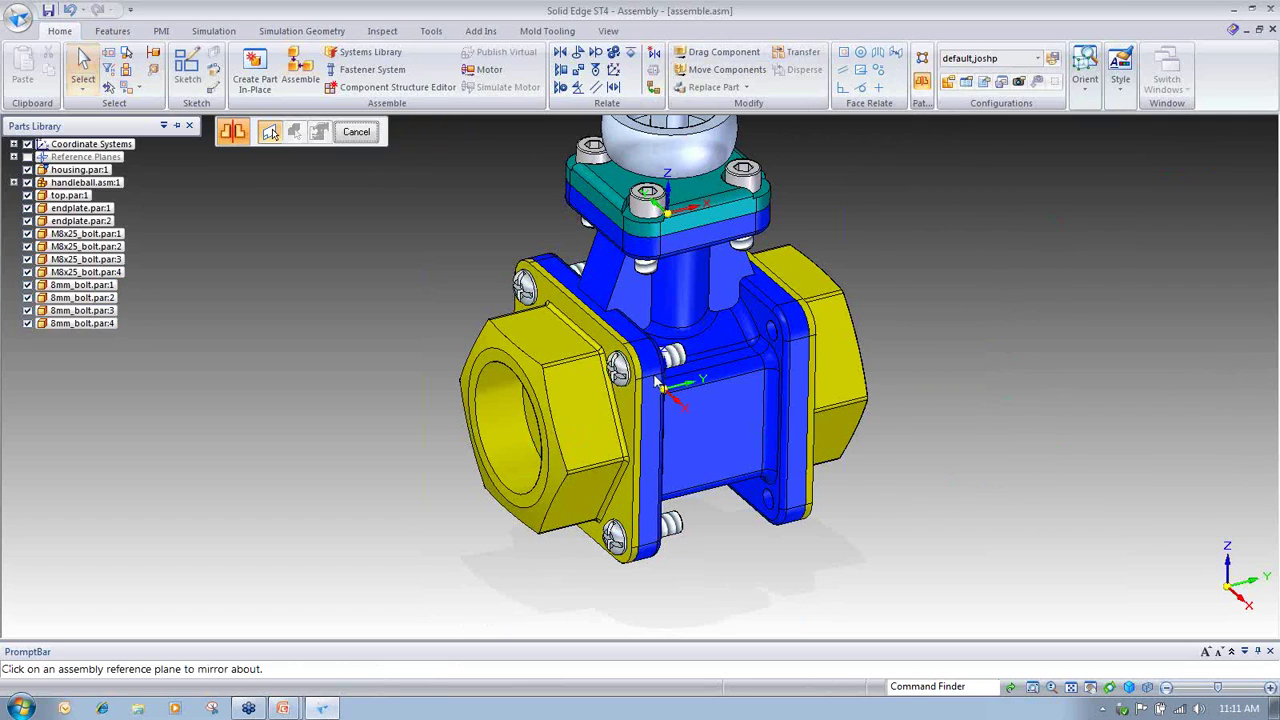
pyautogui.moveTo(689, 420); pyautogui.dragTo(604, 398, button='middle')
pyautogui.click(604, 398)
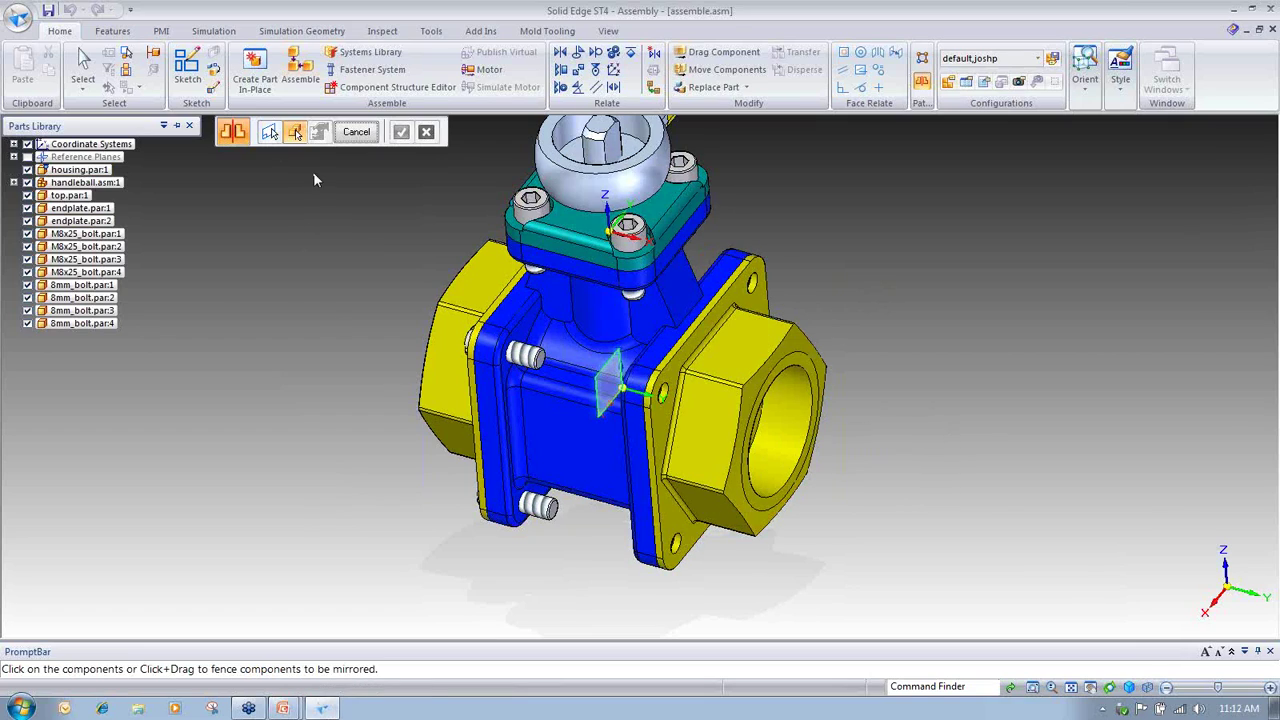
# Step: Choose all four 8 mm bolts in the near end plate as the components to mirror and accept the selection
pyautogui.moveTo(603, 573); pyautogui.dragTo(680, 508, button='middle')
pyautogui.click(685, 500)
pyautogui.click(682, 362)
pyautogui.click(540, 318)
pyautogui.moveTo(439, 436); pyautogui.dragTo(548, 478, button='middle')
pyautogui.click(548, 480)
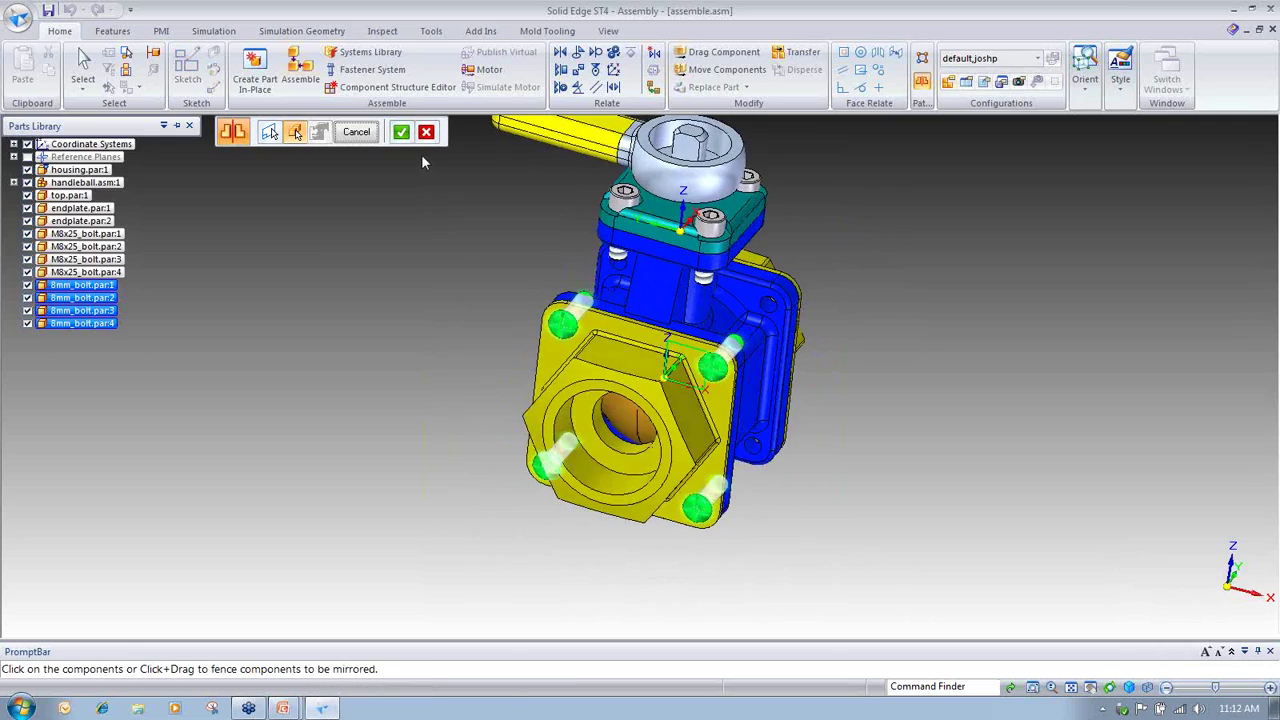
pyautogui.click(401, 132)
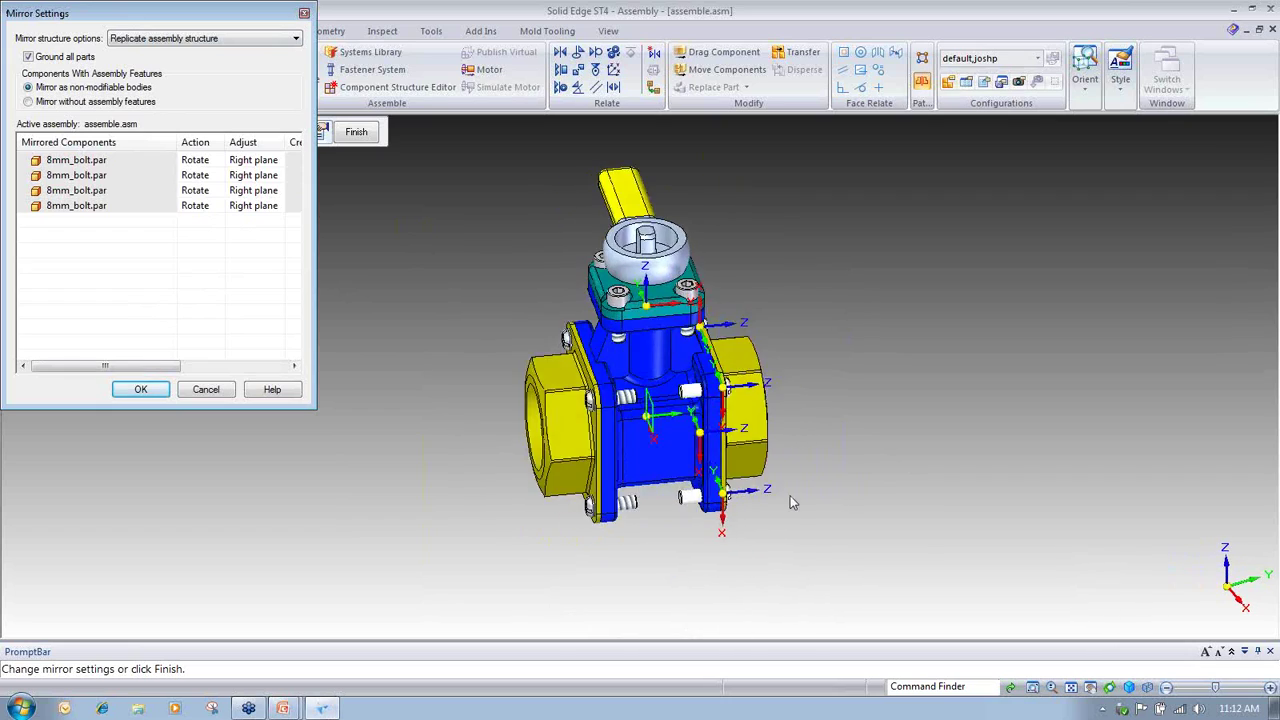
# Step: Finish the mirror with Replicate assembly structure, all parts grounded and the bolts rotated into the opposite end plate
pyautogui.moveTo(802, 530); pyautogui.dragTo(660, 532, button='middle')
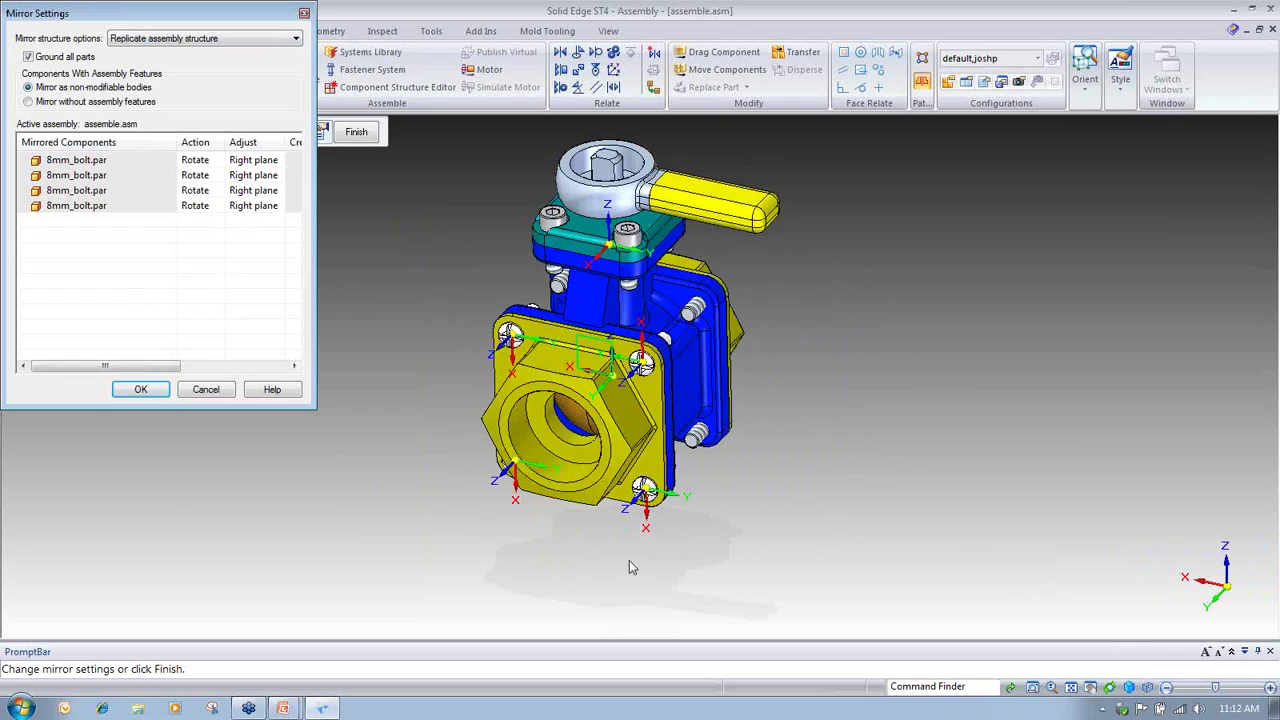
pyautogui.moveTo(263, 468); pyautogui.dragTo(597, 450, button='middle')
pyautogui.moveTo(843, 640); pyautogui.dragTo(1100, 515, button='middle')
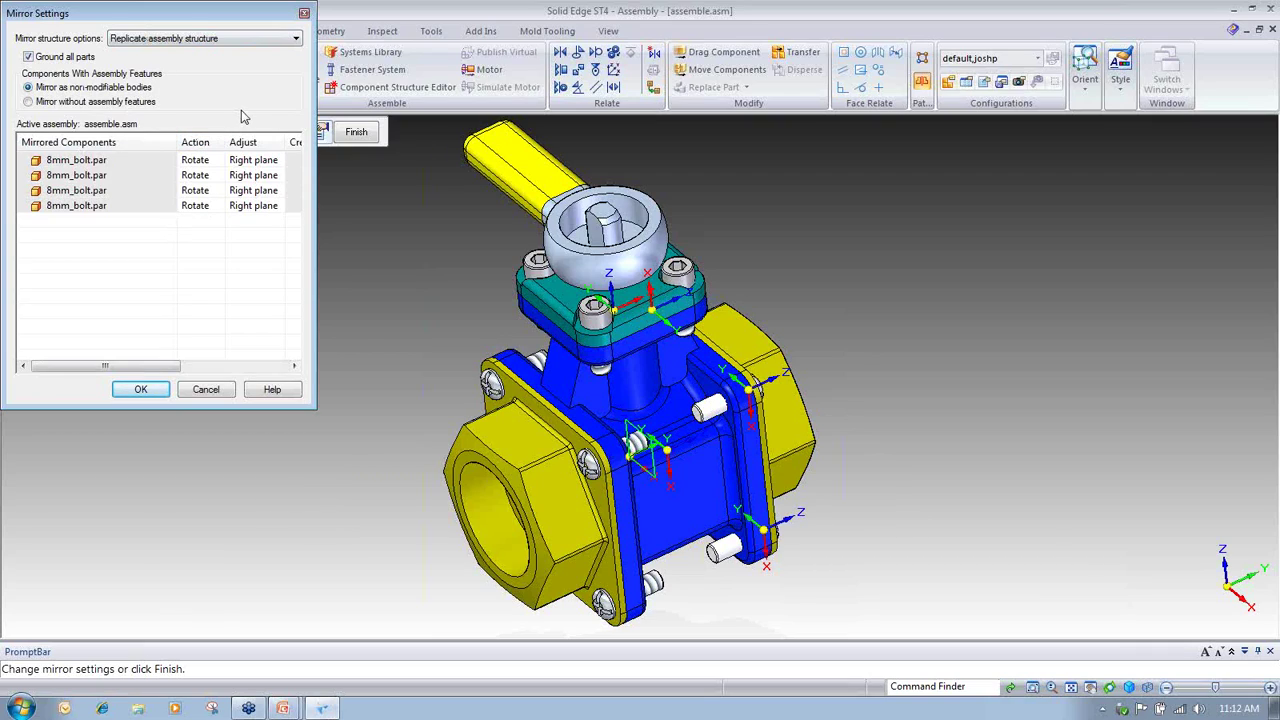
pyautogui.click(134, 390)
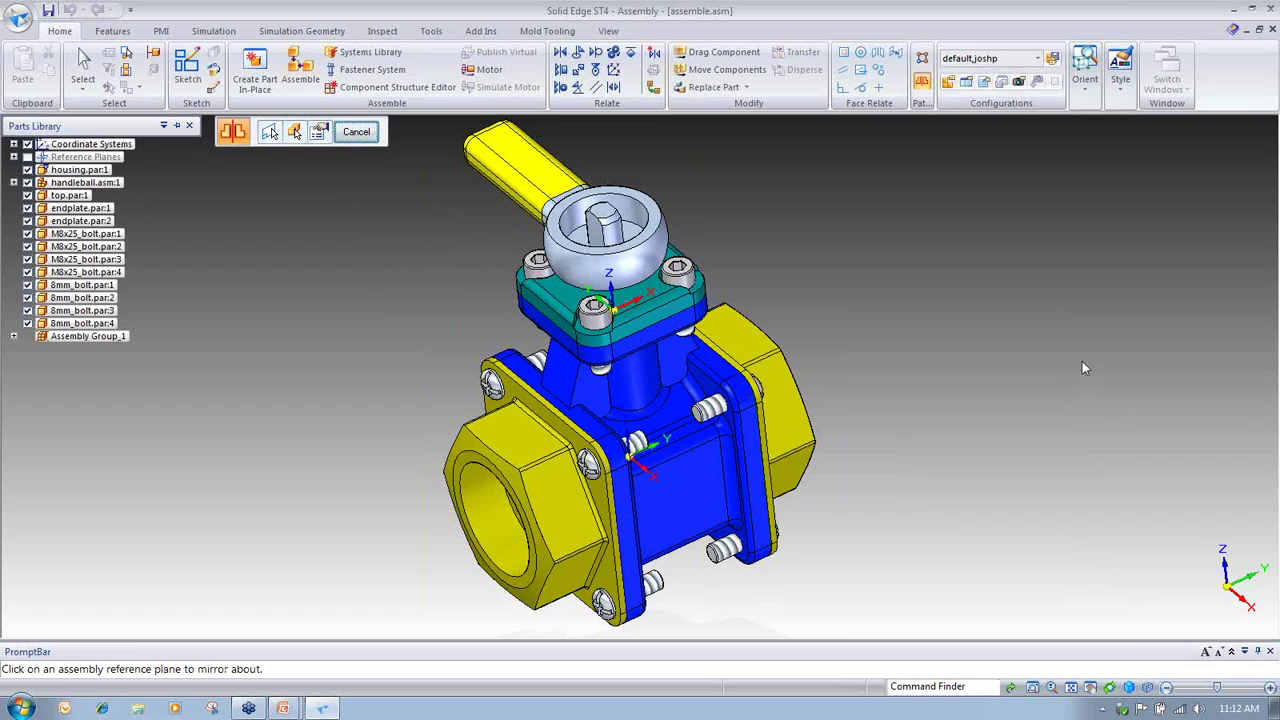
pyautogui.moveTo(1075, 364); pyautogui.dragTo(1028, 386, button='middle')
pyautogui.scroll(2, 618, 320)
pyautogui.moveTo(618, 320); pyautogui.dragTo(697, 380, button='middle')
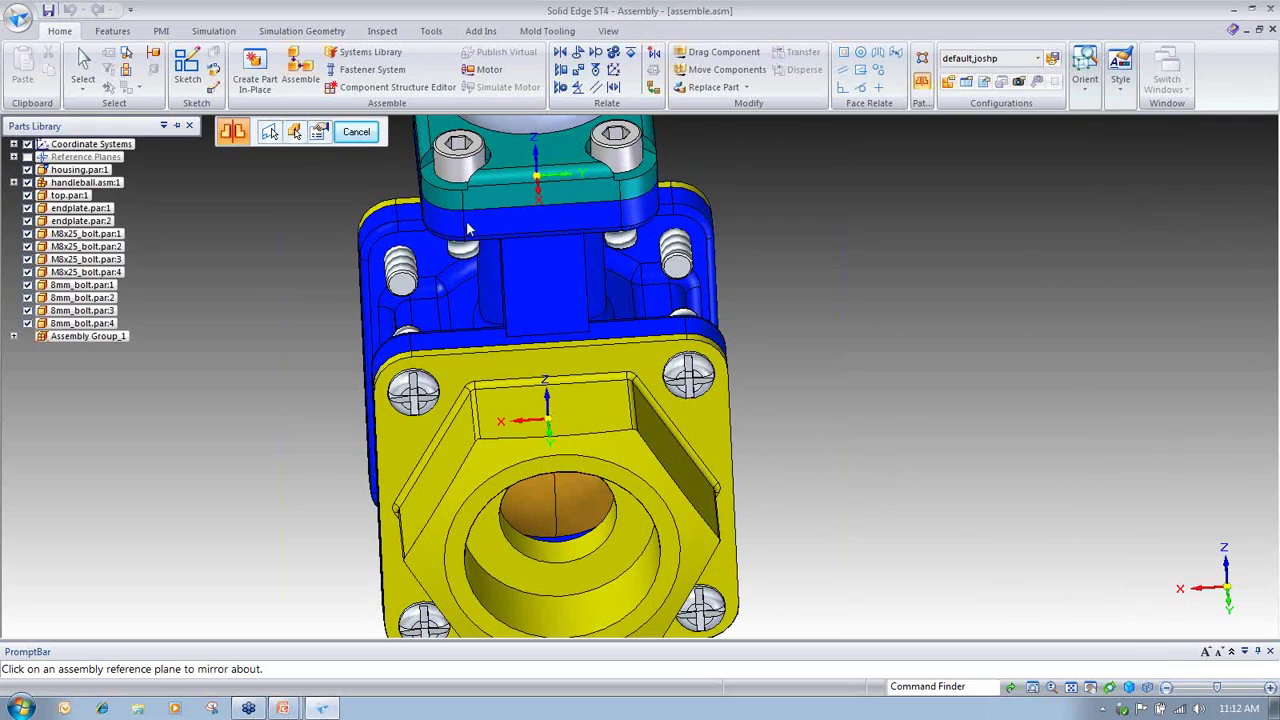
pyautogui.press('Escape')
# Step: Examine a mirrored 8 mm bolt, the opposite end plate and the M8x25 bolts around the top plate
pyautogui.click(703, 393)
pyautogui.moveTo(945, 397); pyautogui.dragTo(885, 398, button='middle')
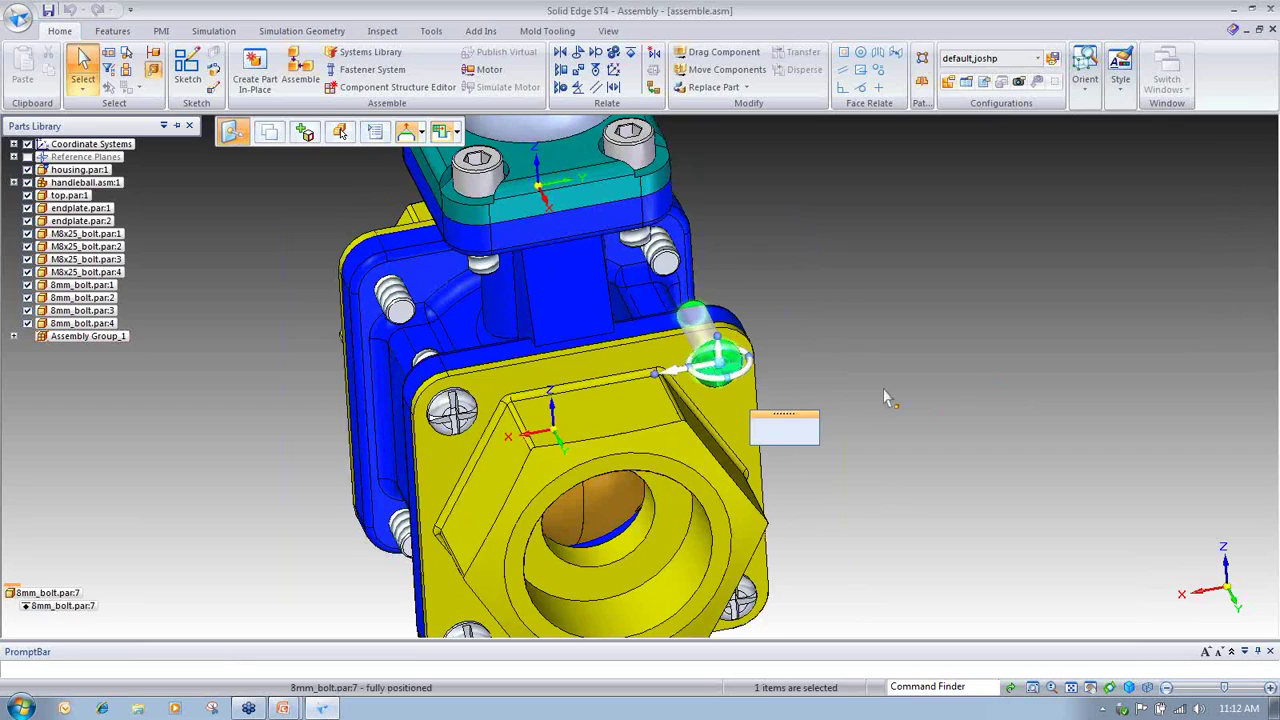
pyautogui.press('Escape')
pyautogui.moveTo(744, 268); pyautogui.dragTo(867, 381, button='middle')
pyautogui.moveTo(1262, 480); pyautogui.dragTo(1000, 421, button='middle')
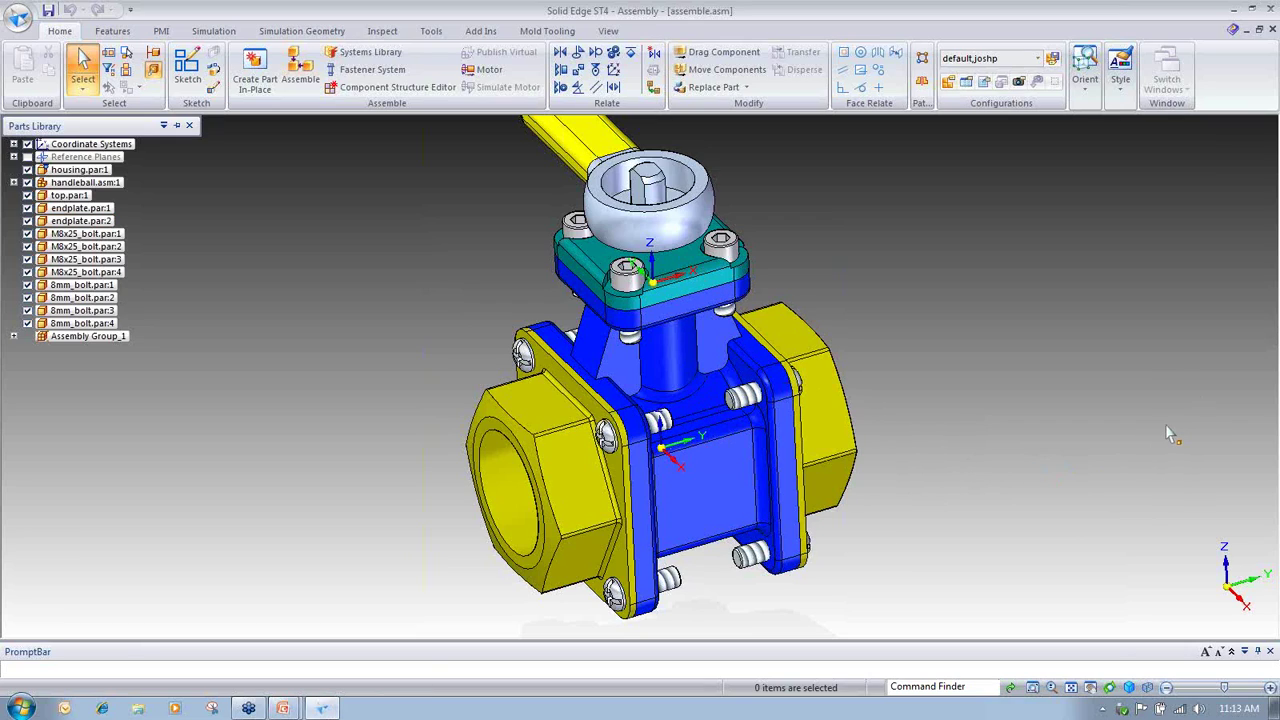
pyautogui.moveTo(1186, 446); pyautogui.dragTo(880, 392, button='middle')
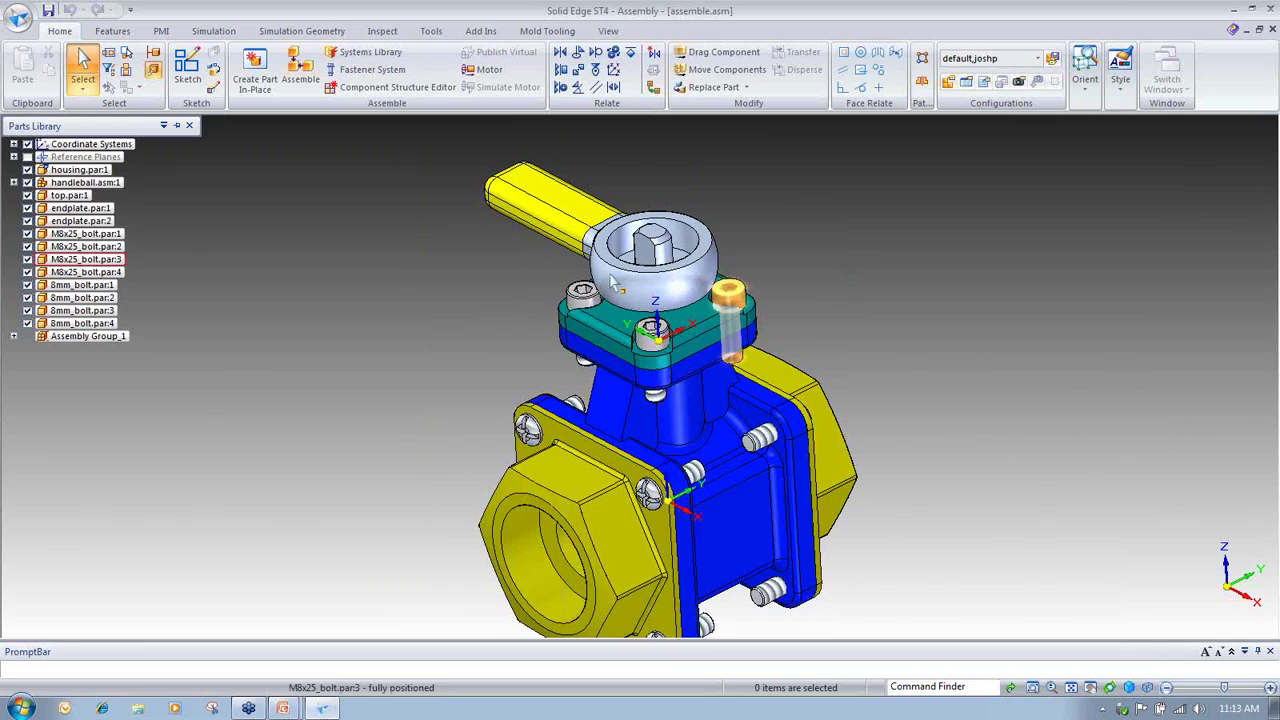
pyautogui.moveTo(995, 436); pyautogui.dragTo(1072, 394, button='middle')
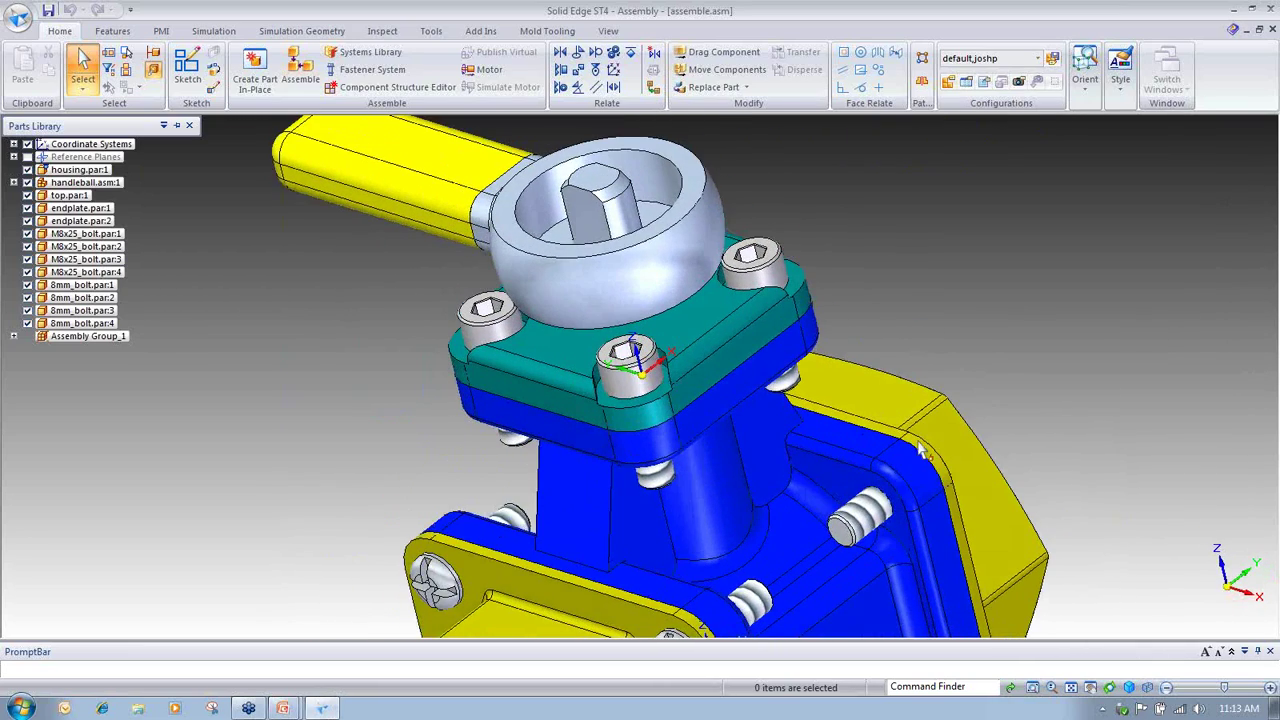
# Step: Select the flat end face and the end chamfer of one M8x25 bolt protruding below the housing's top flange
pyautogui.click(685, 464)
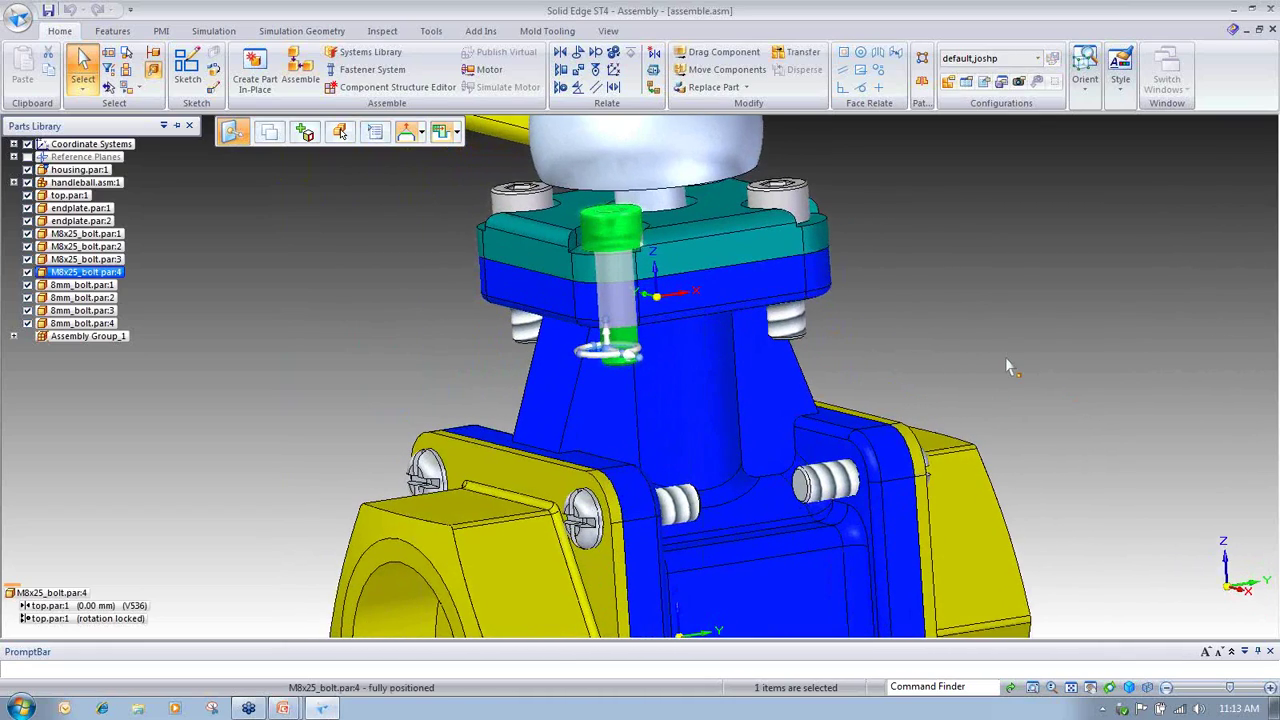
pyautogui.click(1060, 368)
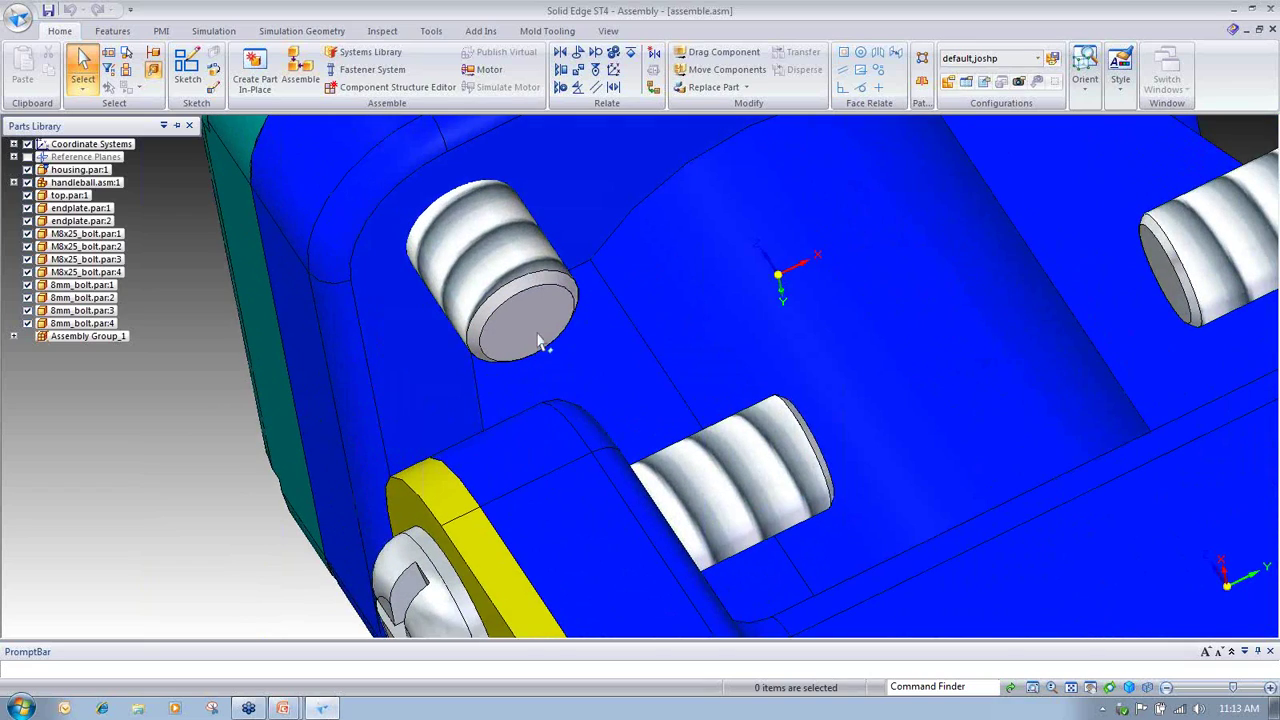
pyautogui.click(552, 319)
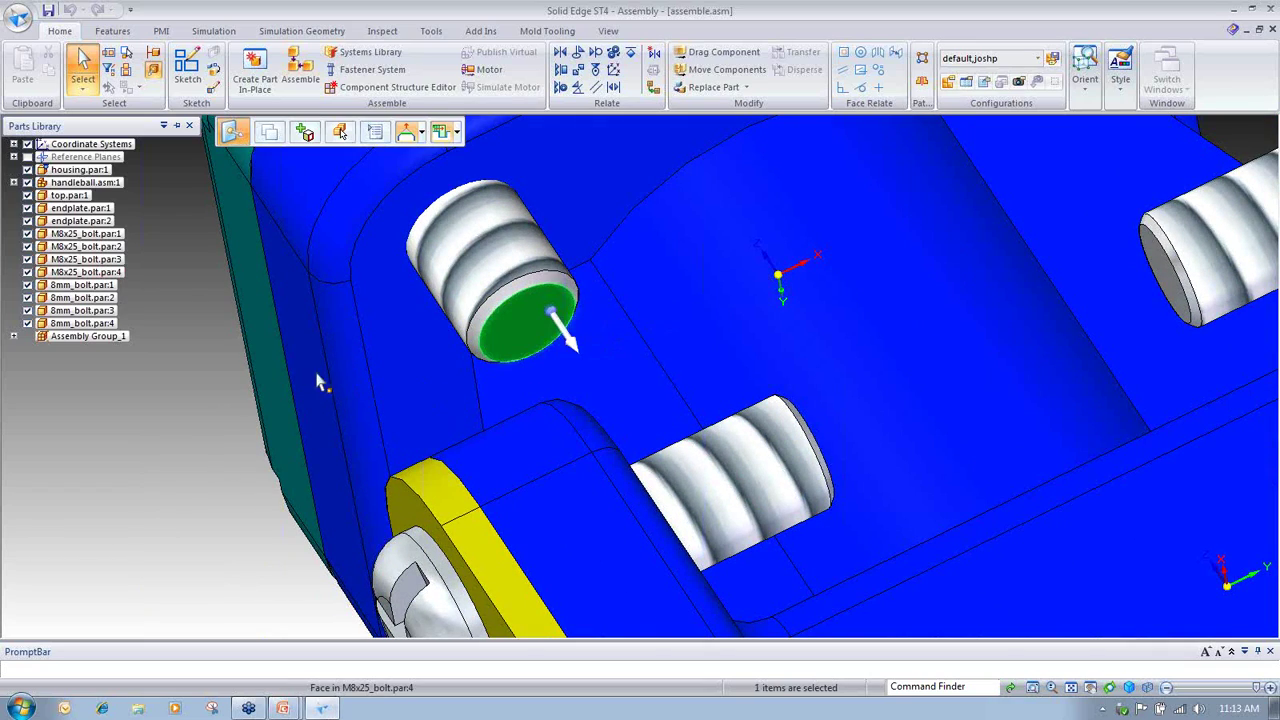
pyautogui.press('space')
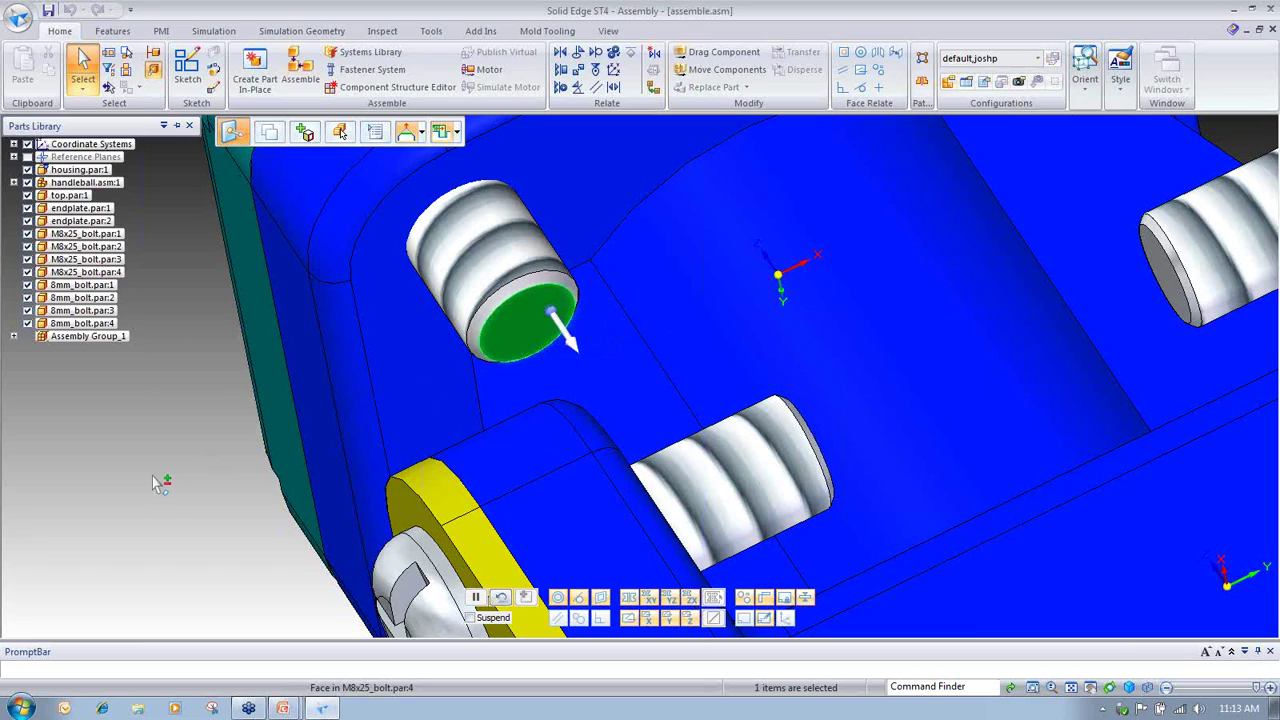
pyautogui.click(527, 333)
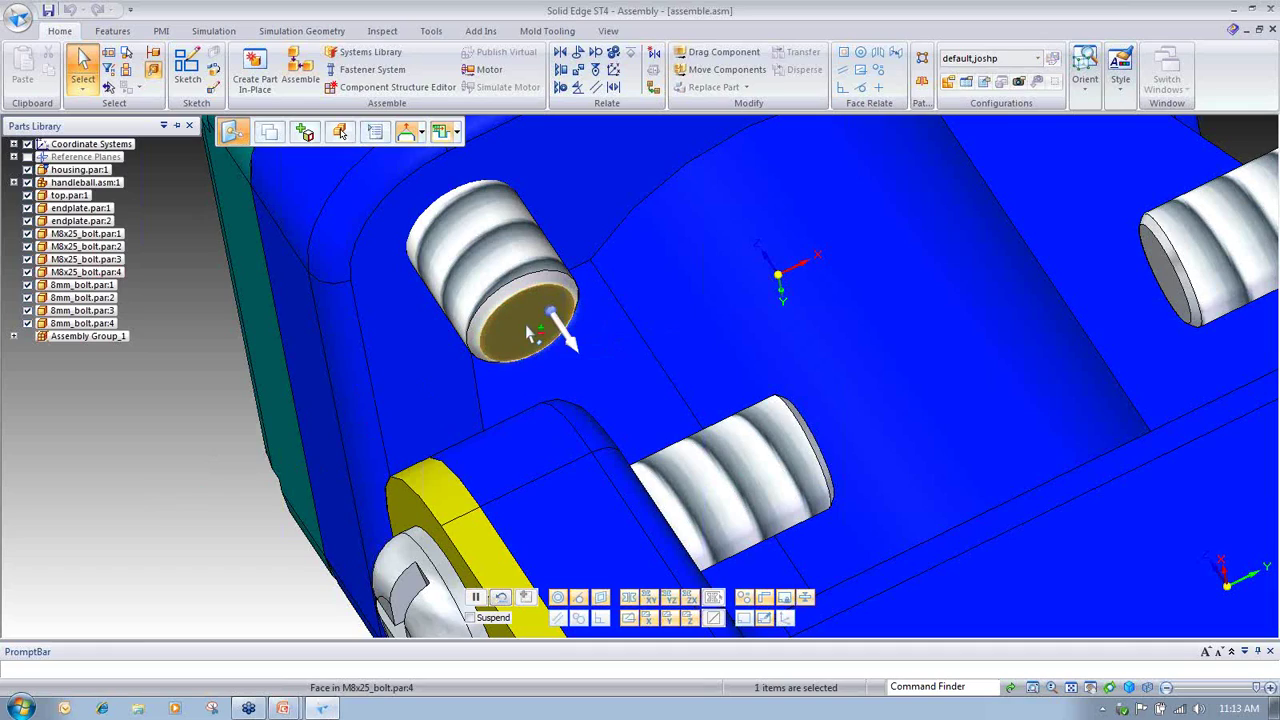
pyautogui.click(527, 300)
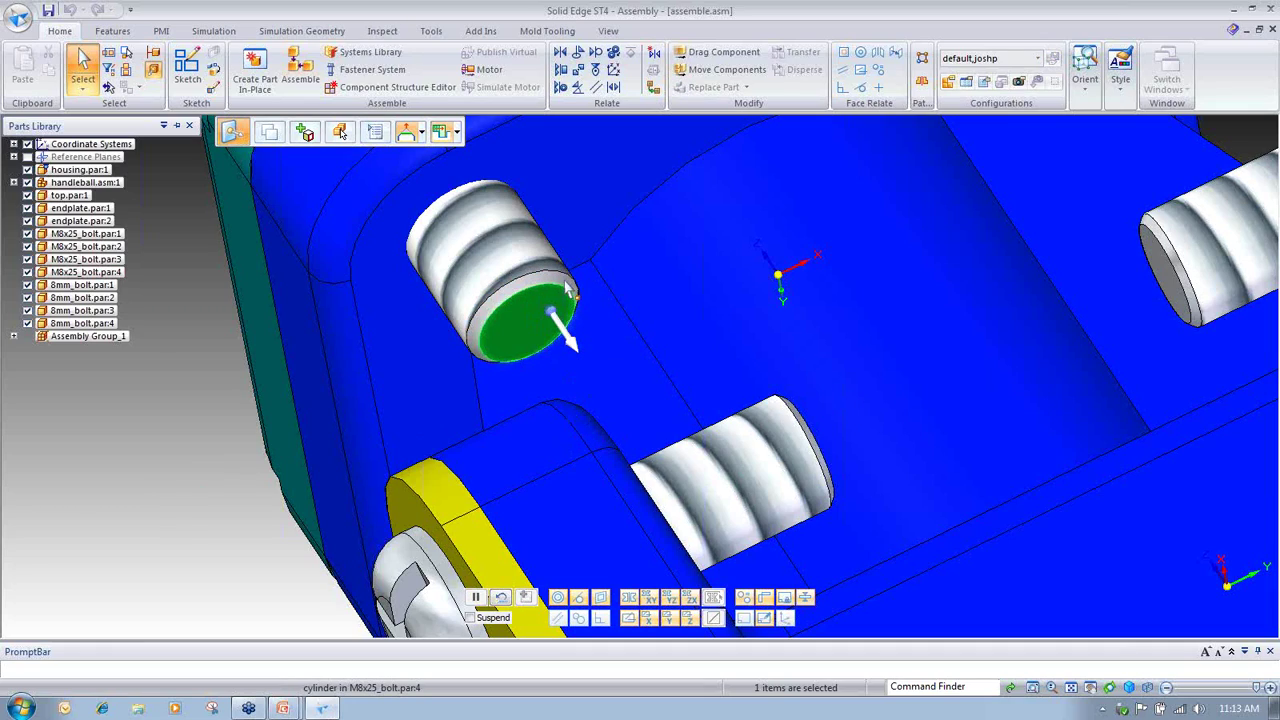
pyautogui.click(566, 288)
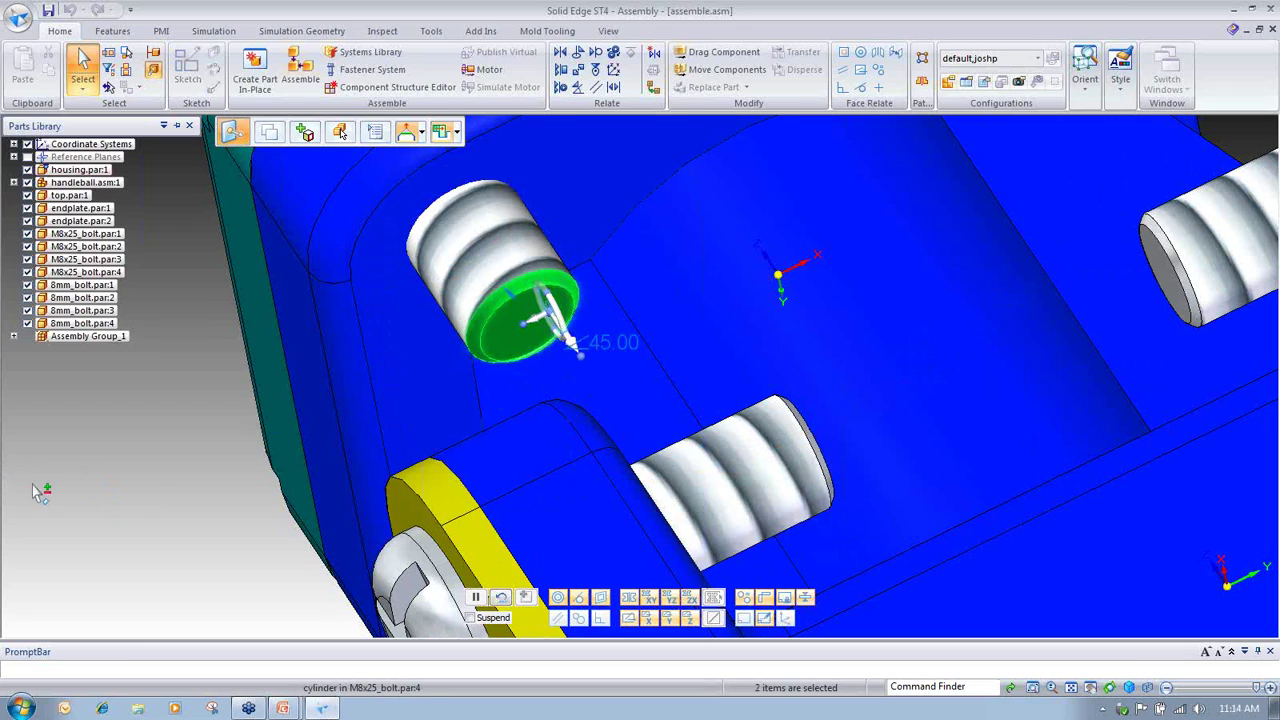
# Step: Move the M8x25 bolt's end face and chamfer 9 mm back along its axis, flush with the housing flange's underside
pyautogui.moveTo(154, 469); pyautogui.dragTo(291, 508, button='middle')
pyautogui.scroll(5, 431, 494)
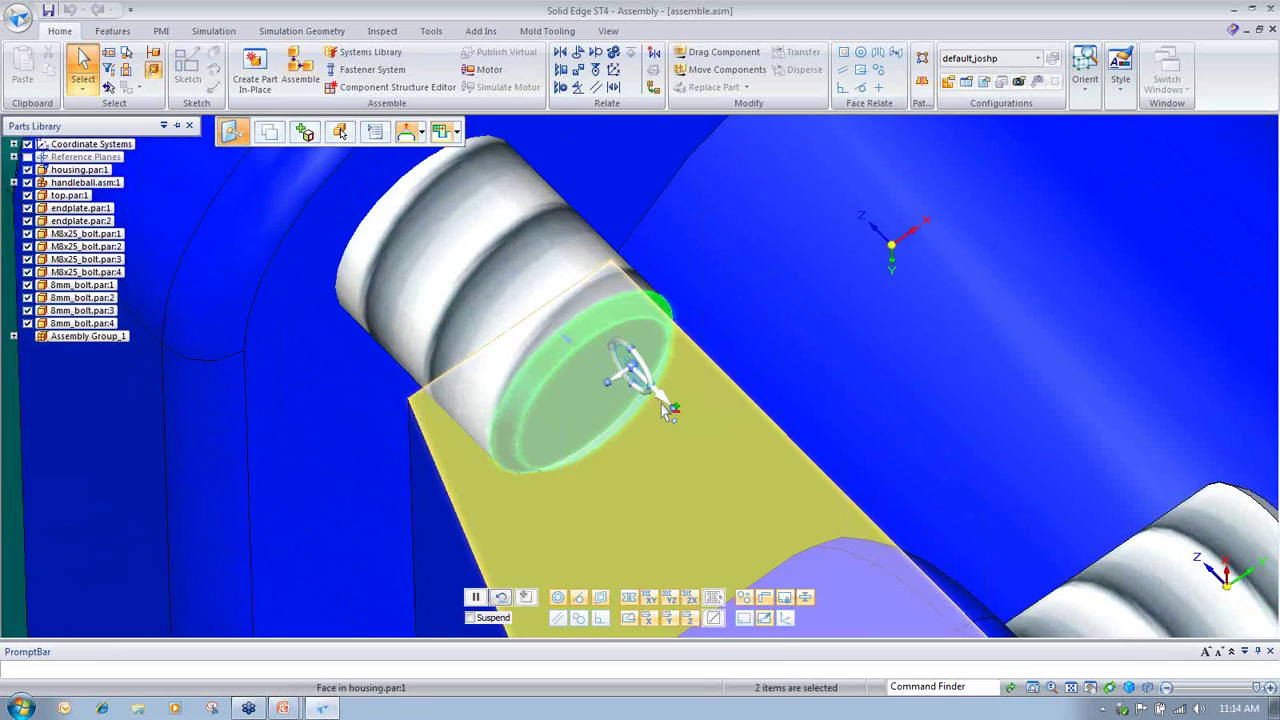
pyautogui.click(661, 397)
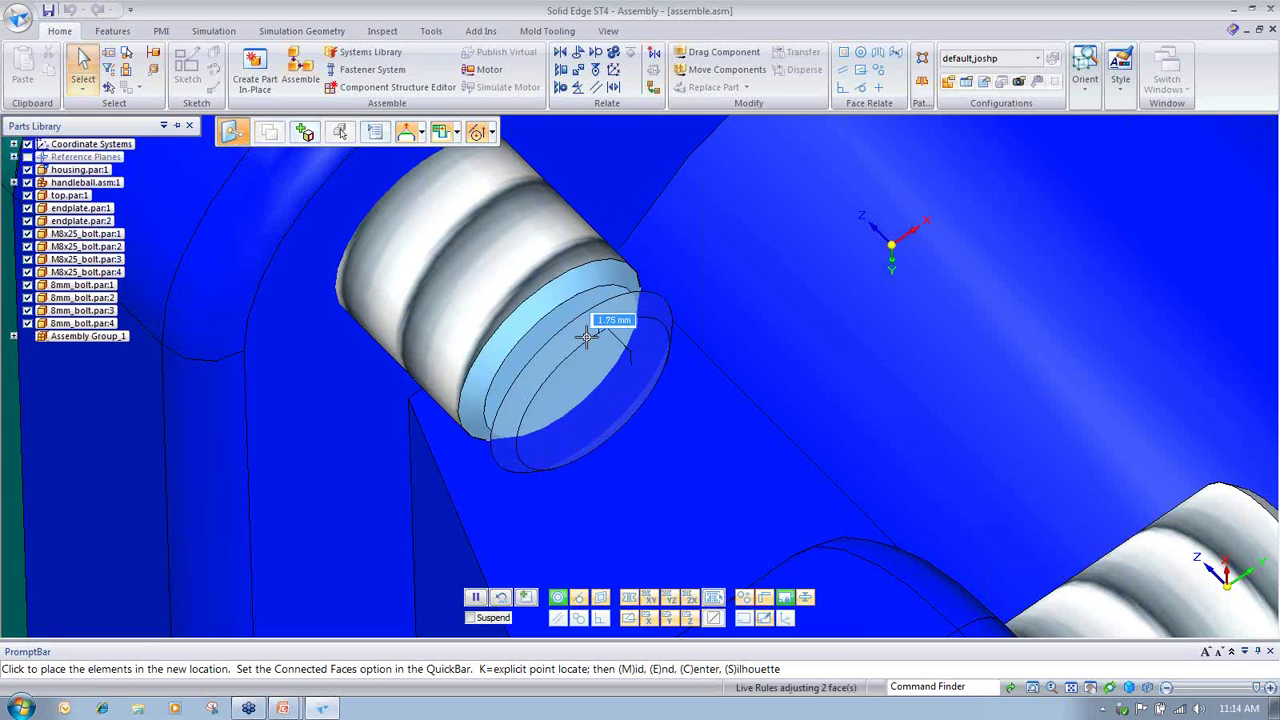
pyautogui.scroll(-3, 586, 337)
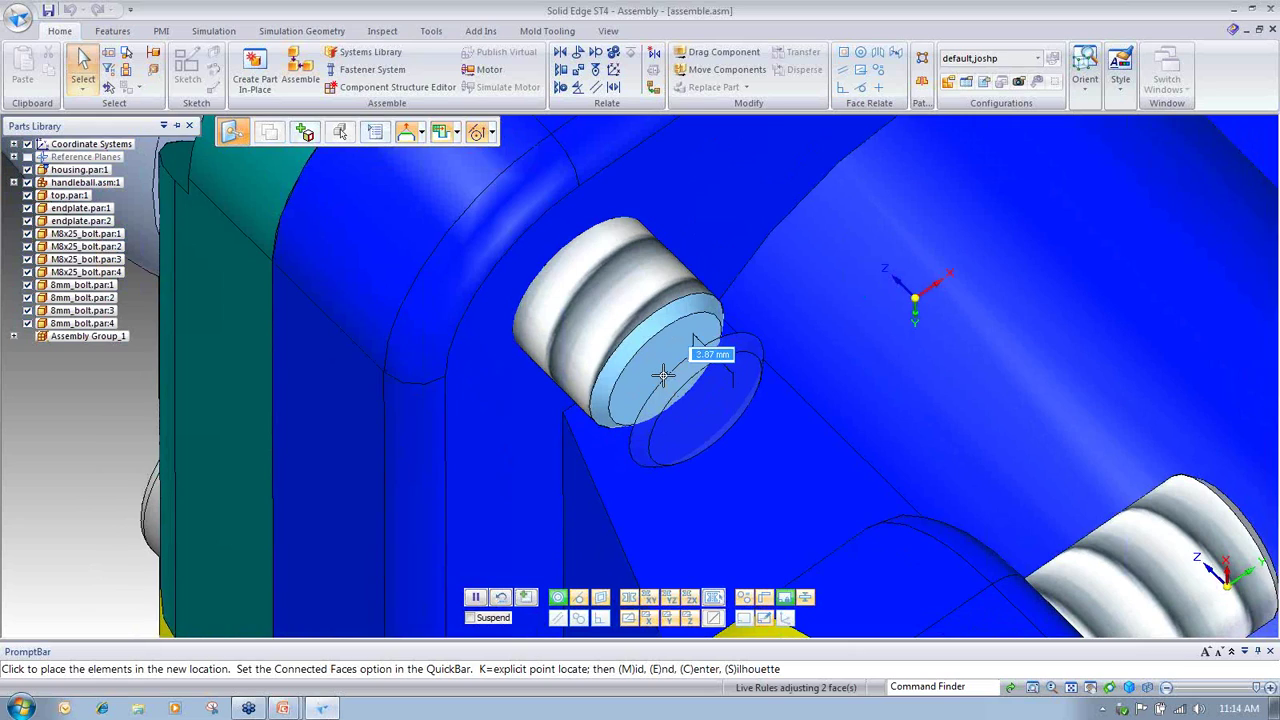
pyautogui.scroll(-5, 655, 371)
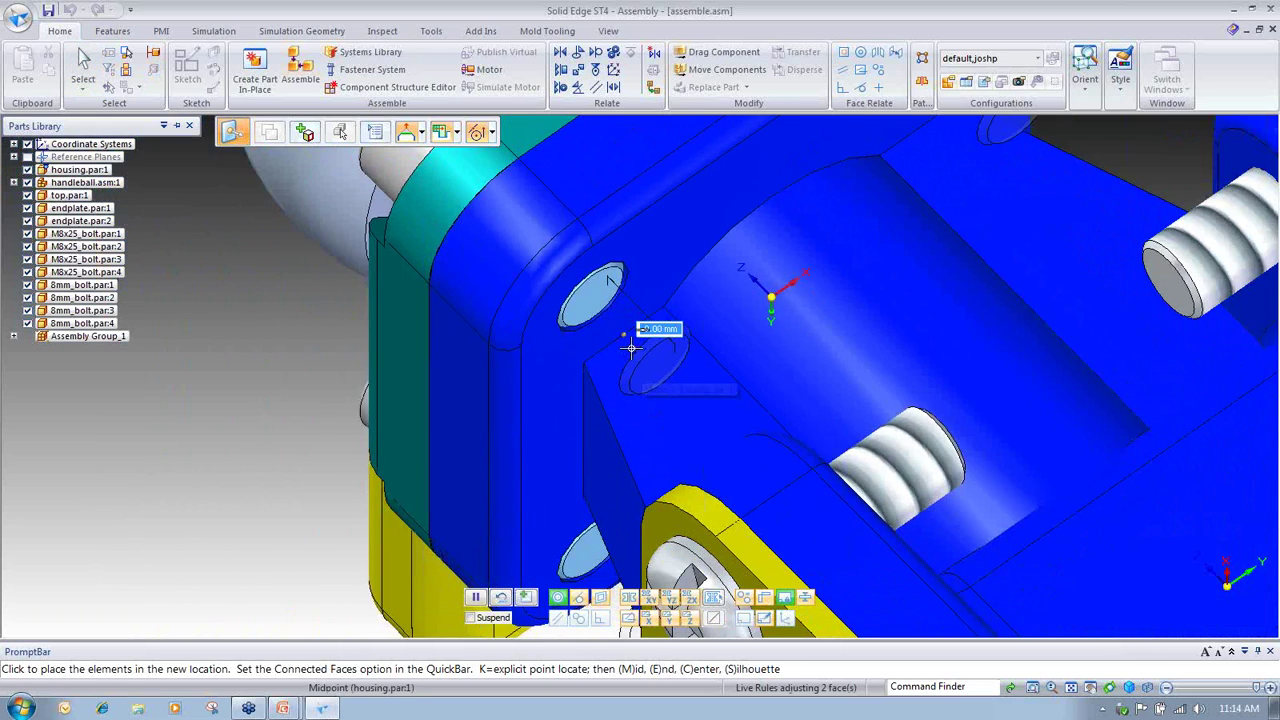
pyautogui.moveTo(631, 348); pyautogui.dragTo(667, 357, button='middle')
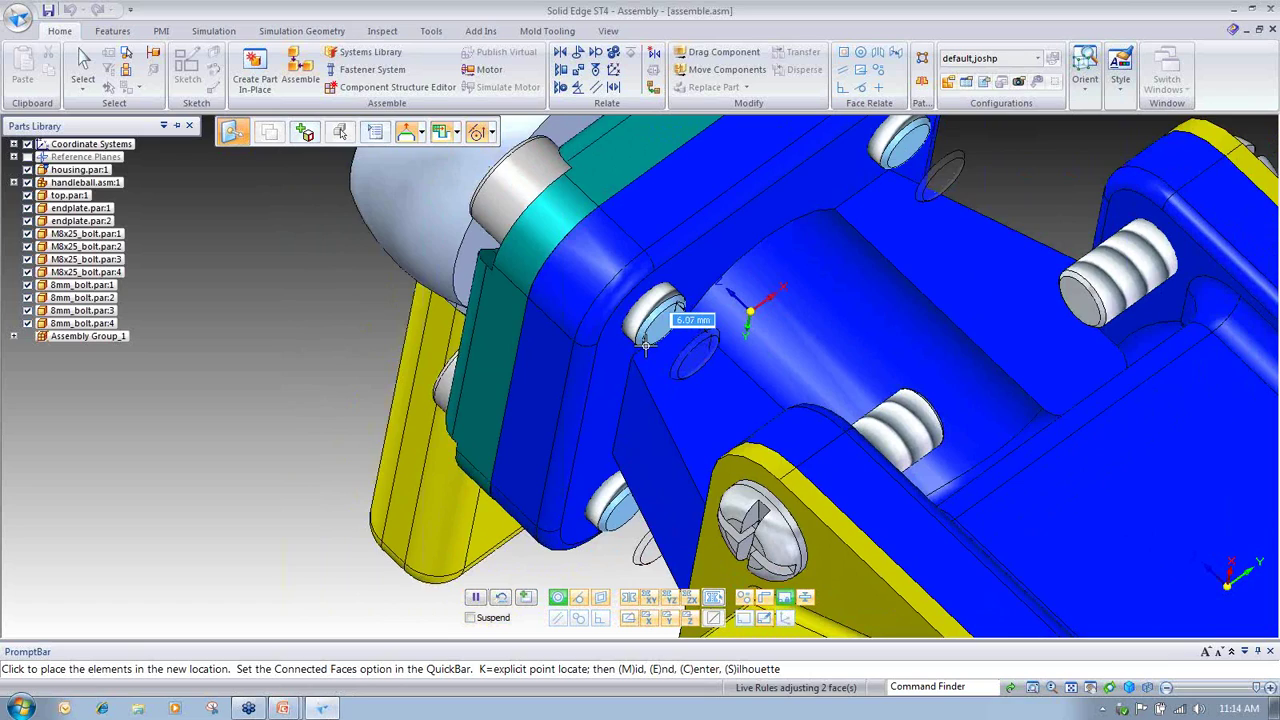
pyautogui.scroll(5, 645, 346)
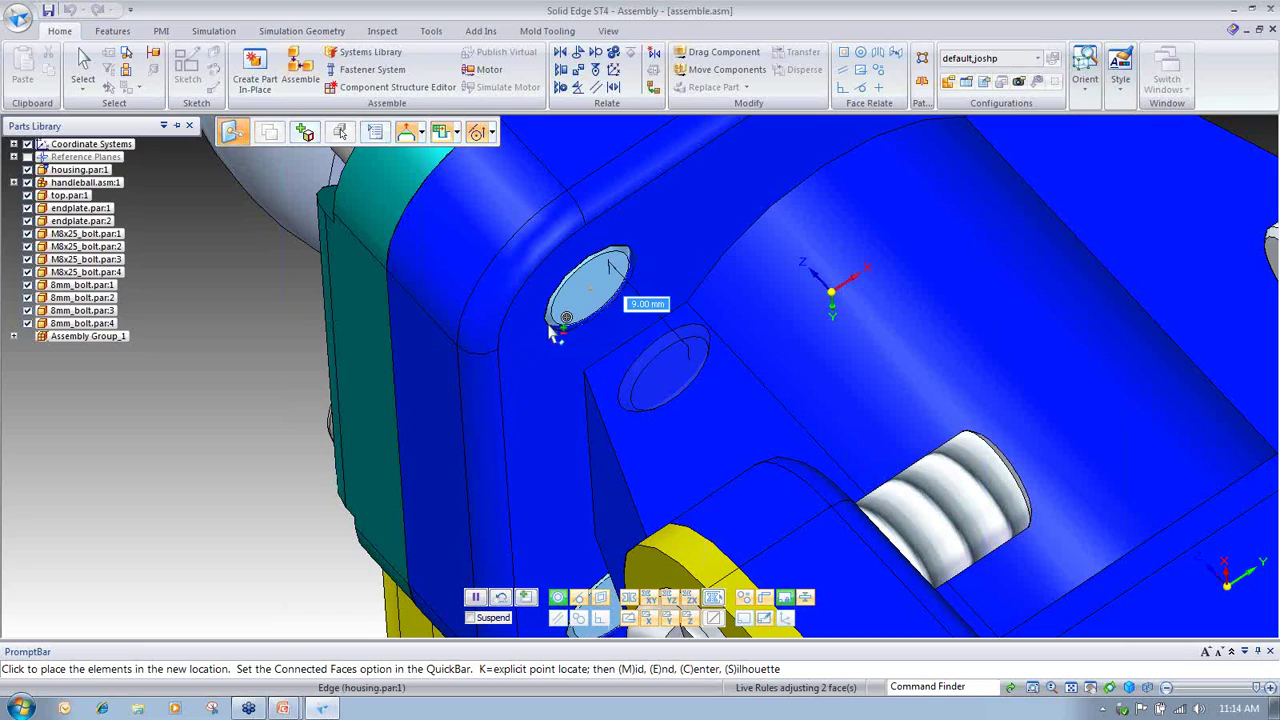
pyautogui.click(521, 426)
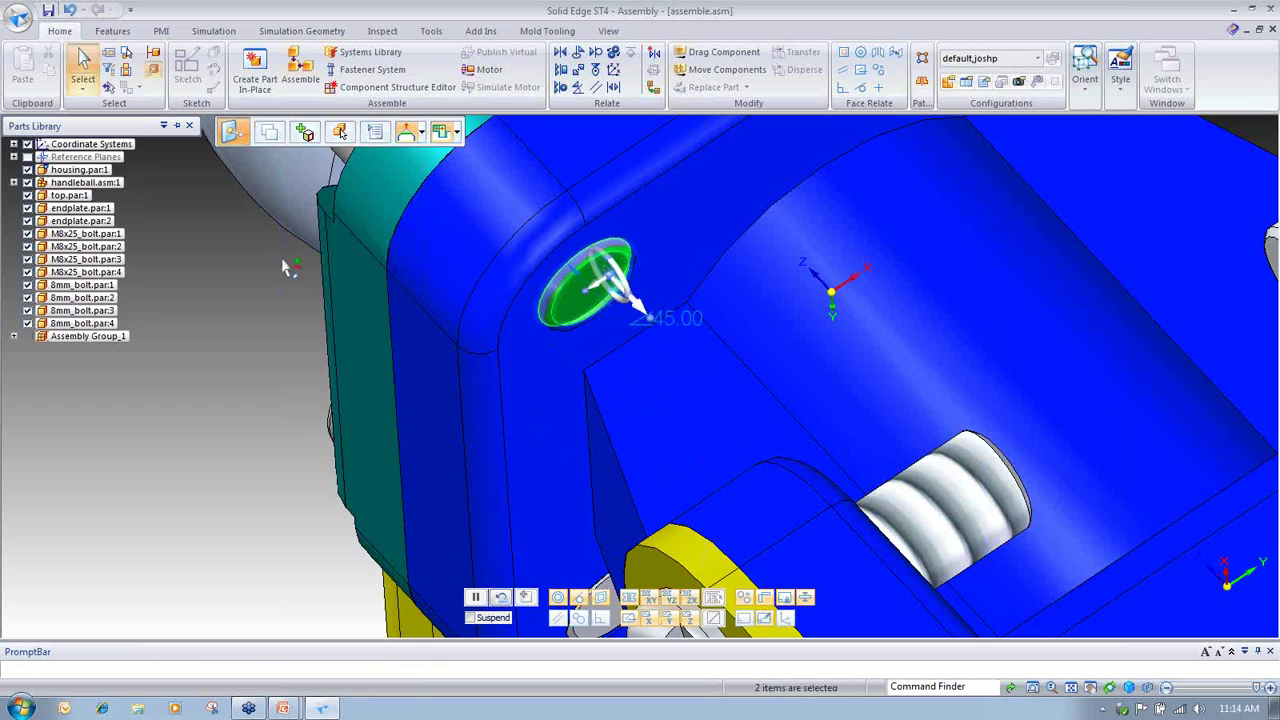
# Step: Examine the ends of all M8x25 bolts under the top flange and the protruding 8 mm bolts between the end plates
pyautogui.scroll(-5, 251, 413)
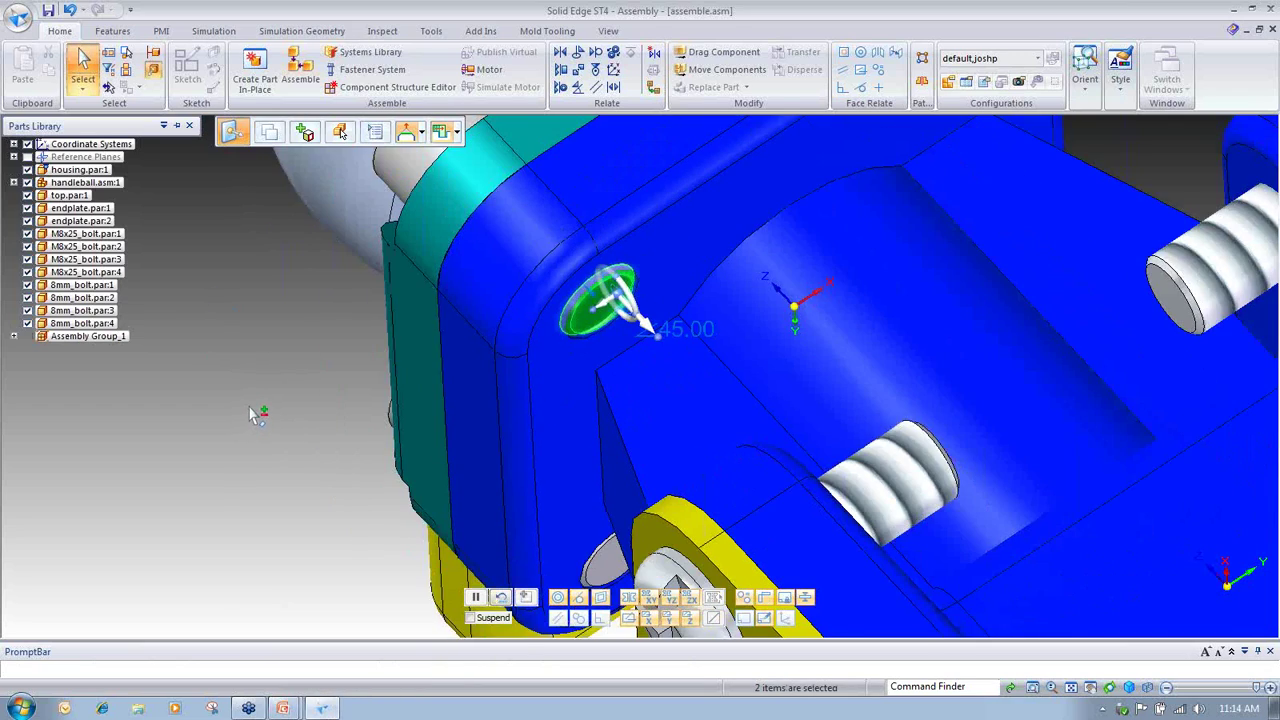
pyautogui.moveTo(336, 328); pyautogui.dragTo(387, 387, button='middle')
pyautogui.click(328, 333)
pyautogui.moveTo(706, 548); pyautogui.dragTo(1190, 298, button='middle')
pyautogui.click(1109, 264)
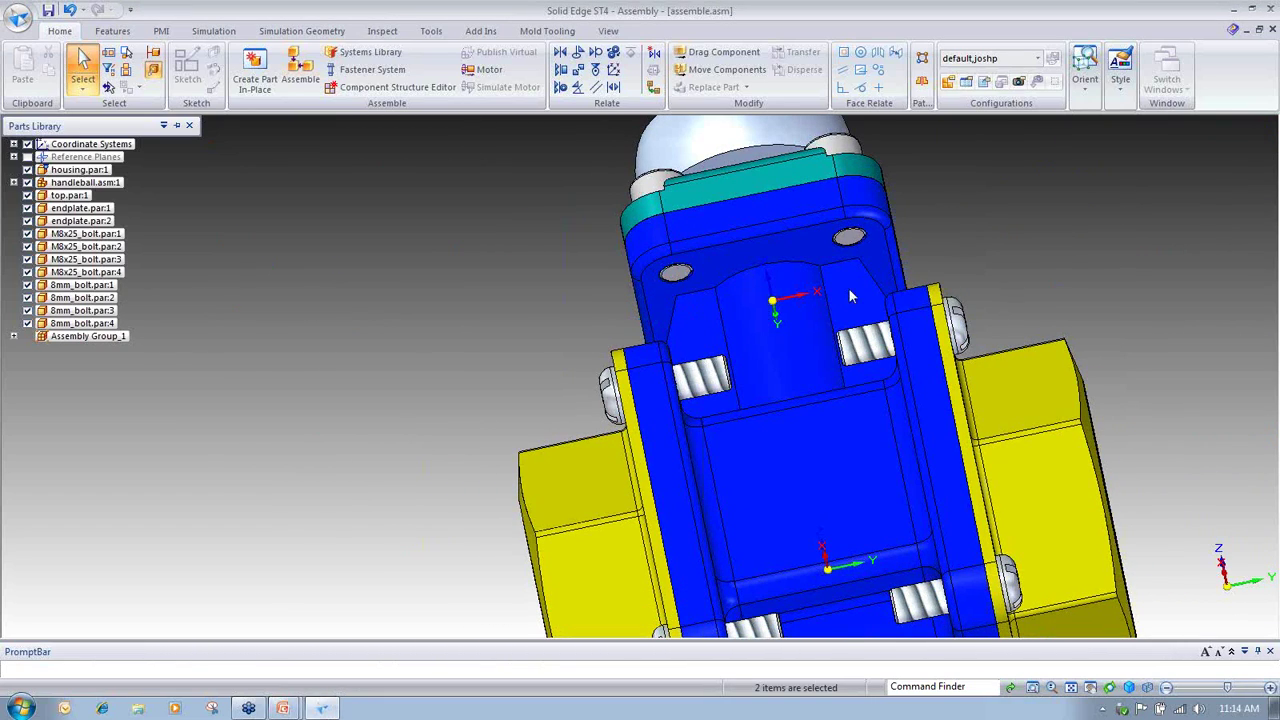
pyautogui.moveTo(1272, 362); pyautogui.dragTo(1080, 415, button='middle')
pyautogui.moveTo(240, 320); pyautogui.dragTo(830, 400, button='middle')
pyautogui.moveTo(583, 392); pyautogui.dragTo(823, 360, button='middle')
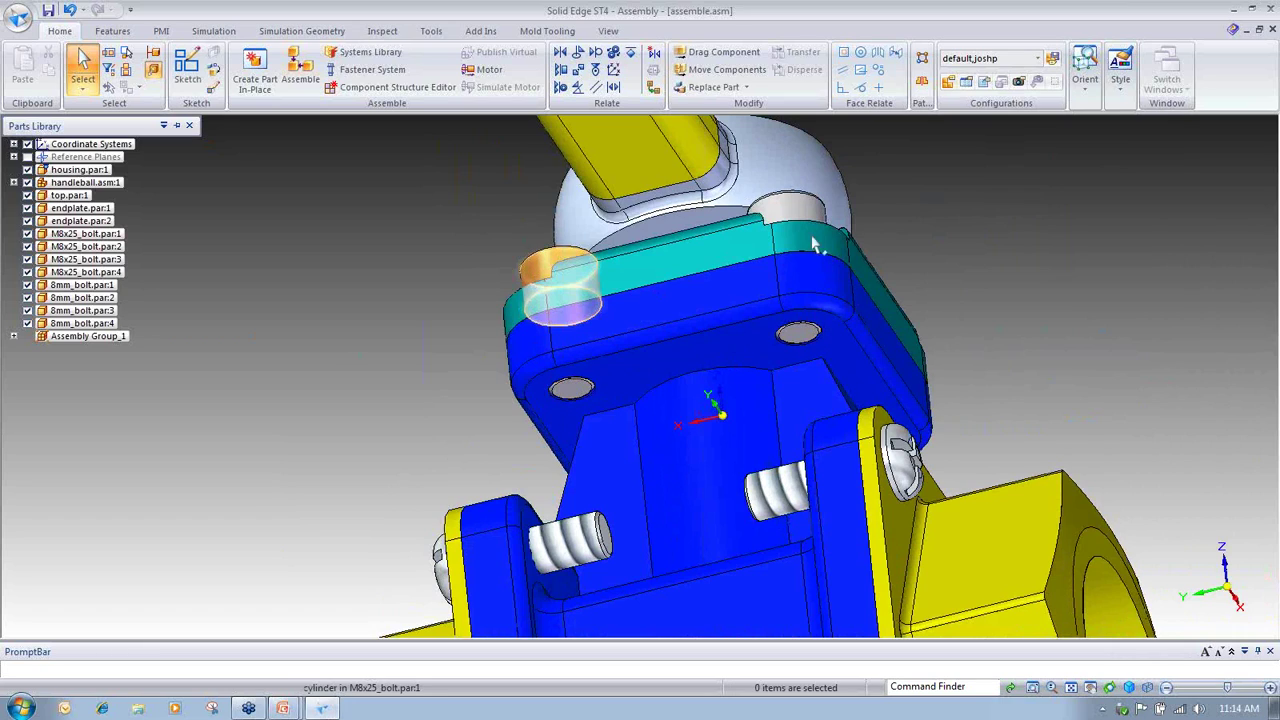
pyautogui.moveTo(1150, 313); pyautogui.dragTo(945, 268, button='middle')
pyautogui.moveTo(1083, 276); pyautogui.dragTo(1165, 210, button='middle')
pyautogui.moveTo(1122, 344); pyautogui.dragTo(1134, 348, button='middle')
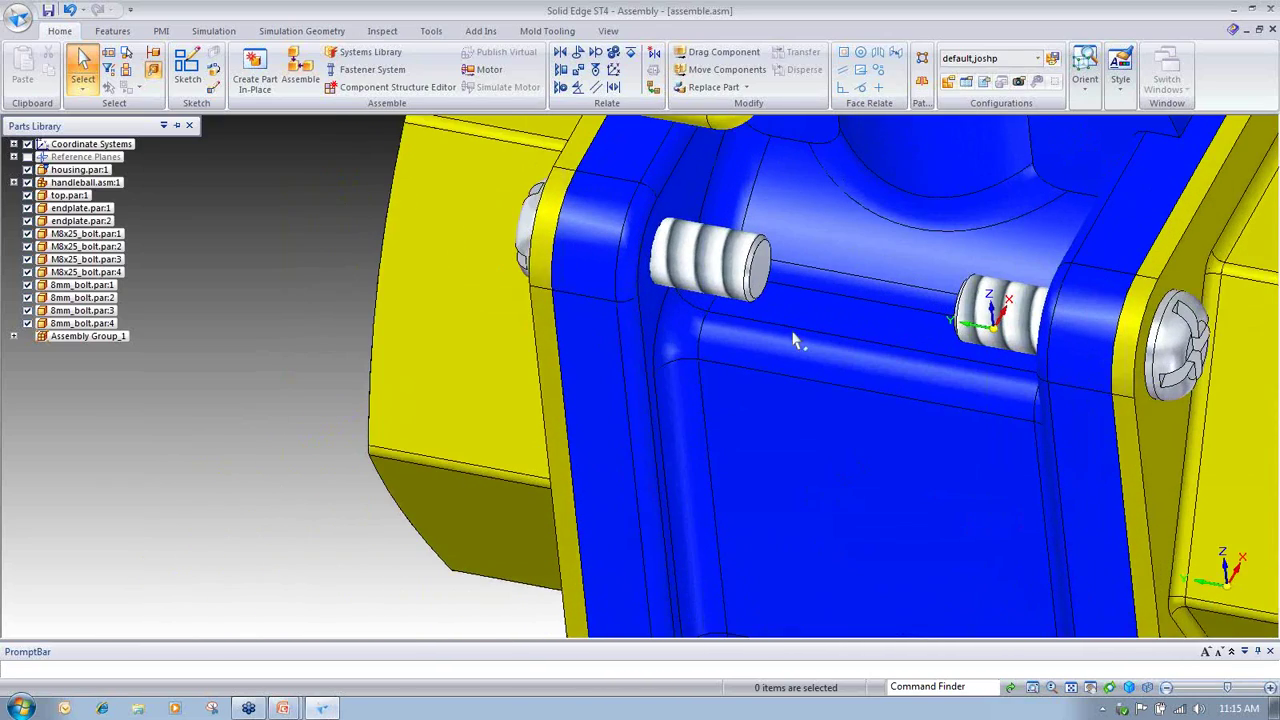
# Step: Select the flat end face and the end chamfer of one 8 mm bolt protruding between the end plates
pyautogui.click(748, 318)
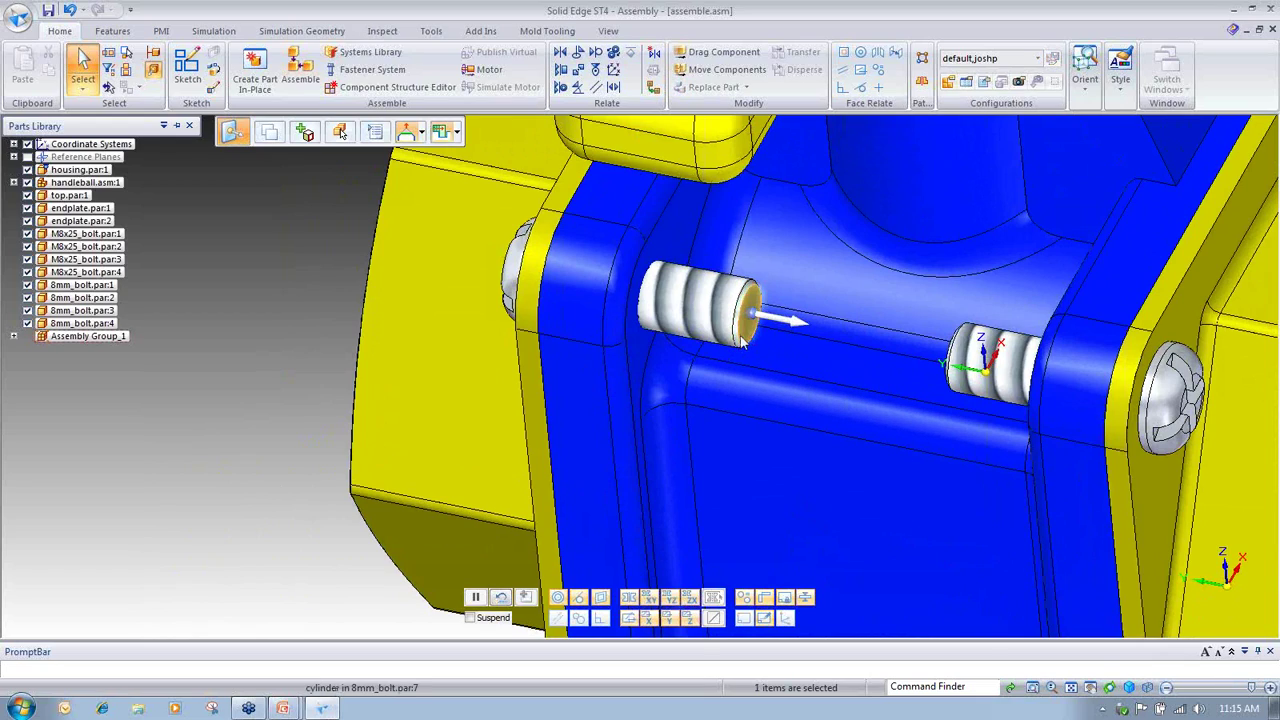
pyautogui.press('Escape')
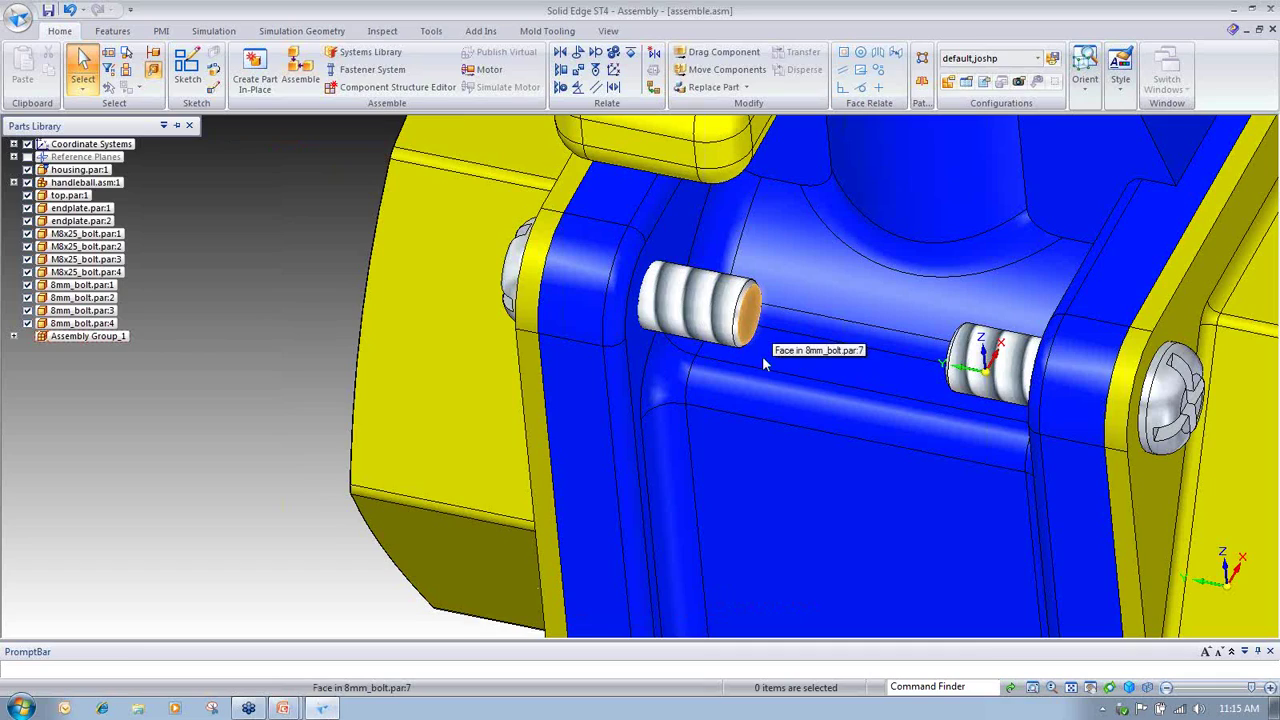
pyautogui.click(757, 337)
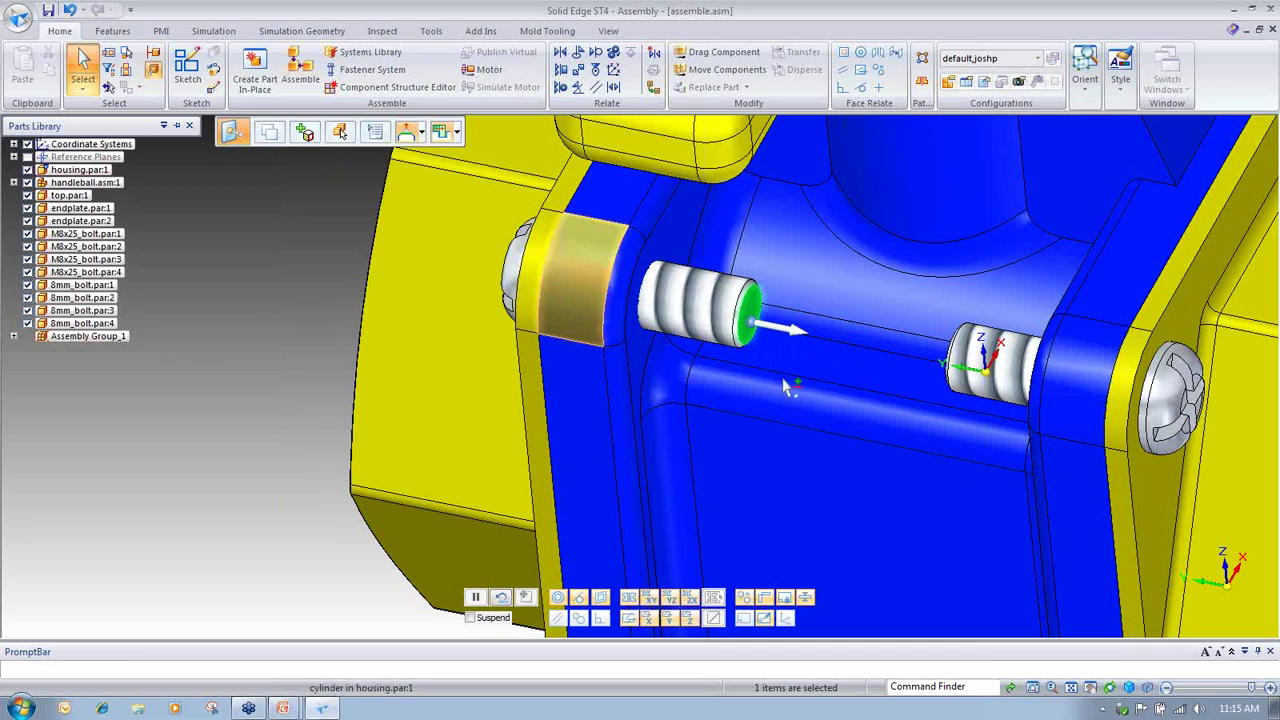
pyautogui.keyDown('ctrl'); pyautogui.click(761, 354); pyautogui.keyUp('ctrl')
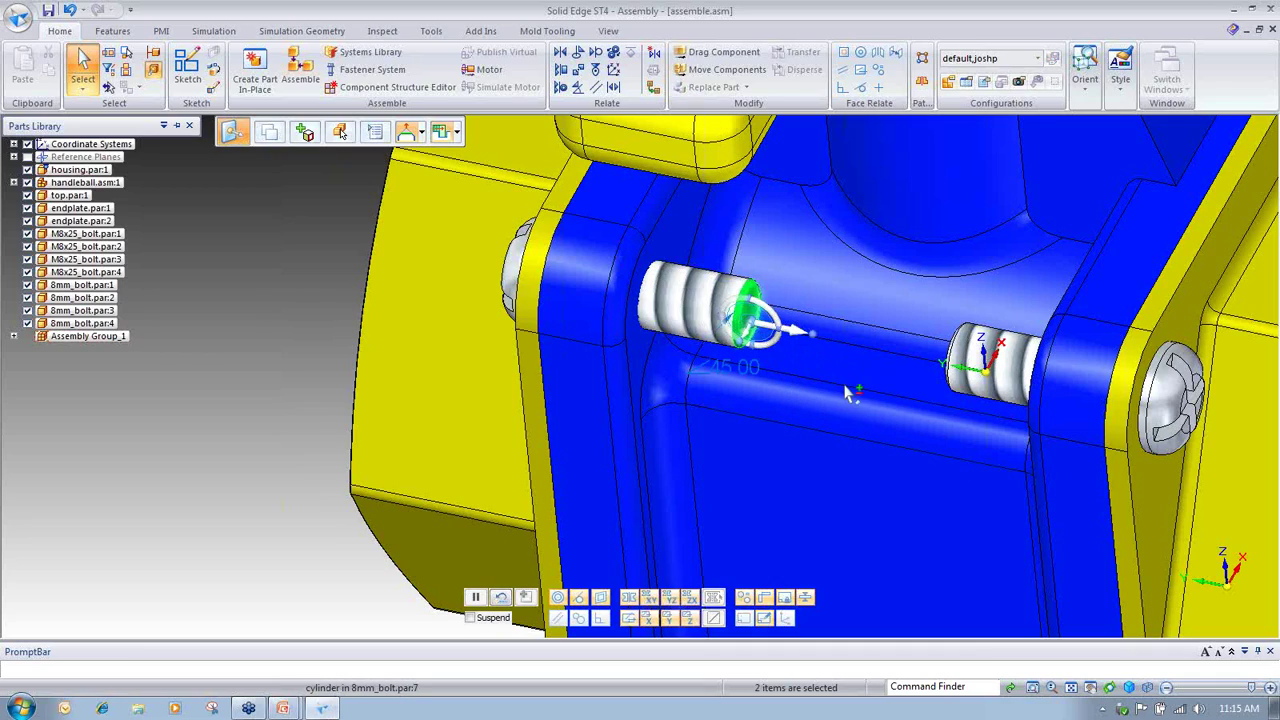
pyautogui.scroll(2, 825, 418)
pyautogui.scroll(3, 715, 449)
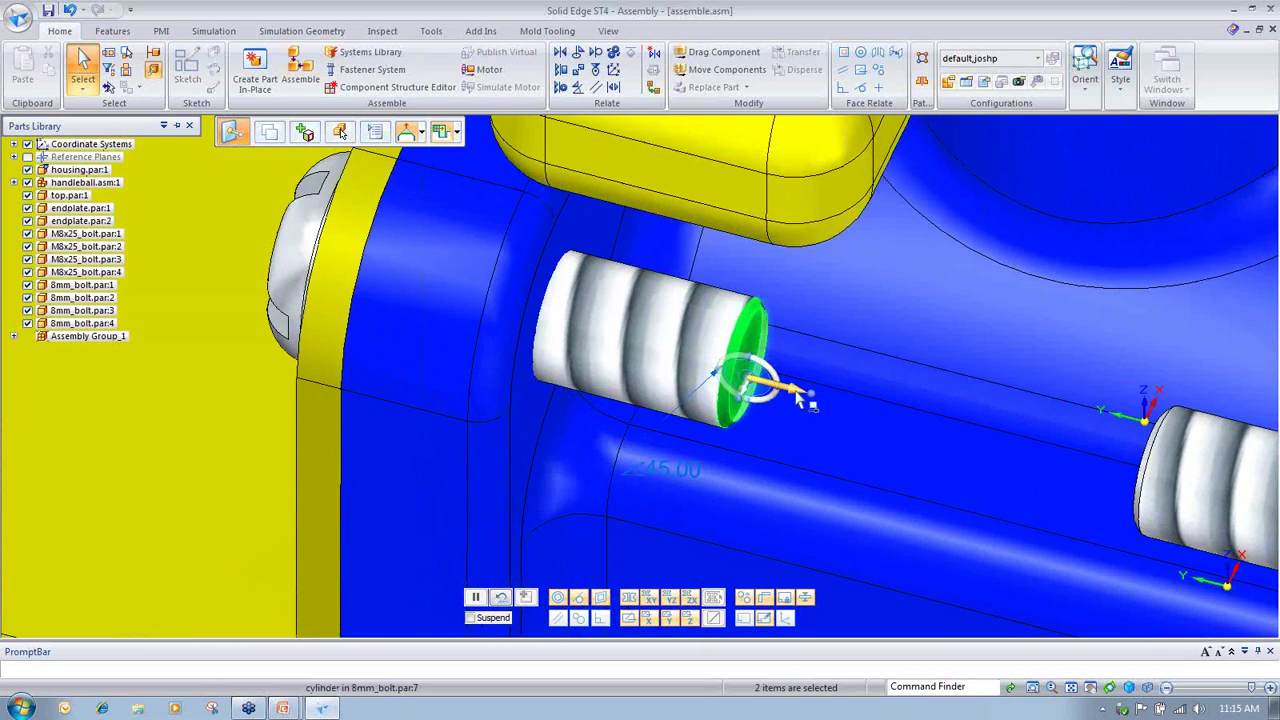
# Step: Move the 8 mm bolt's end face and chamfer 12.20 mm back along its axis to the housing flange's edge, and clear the selection
pyautogui.click(806, 394)
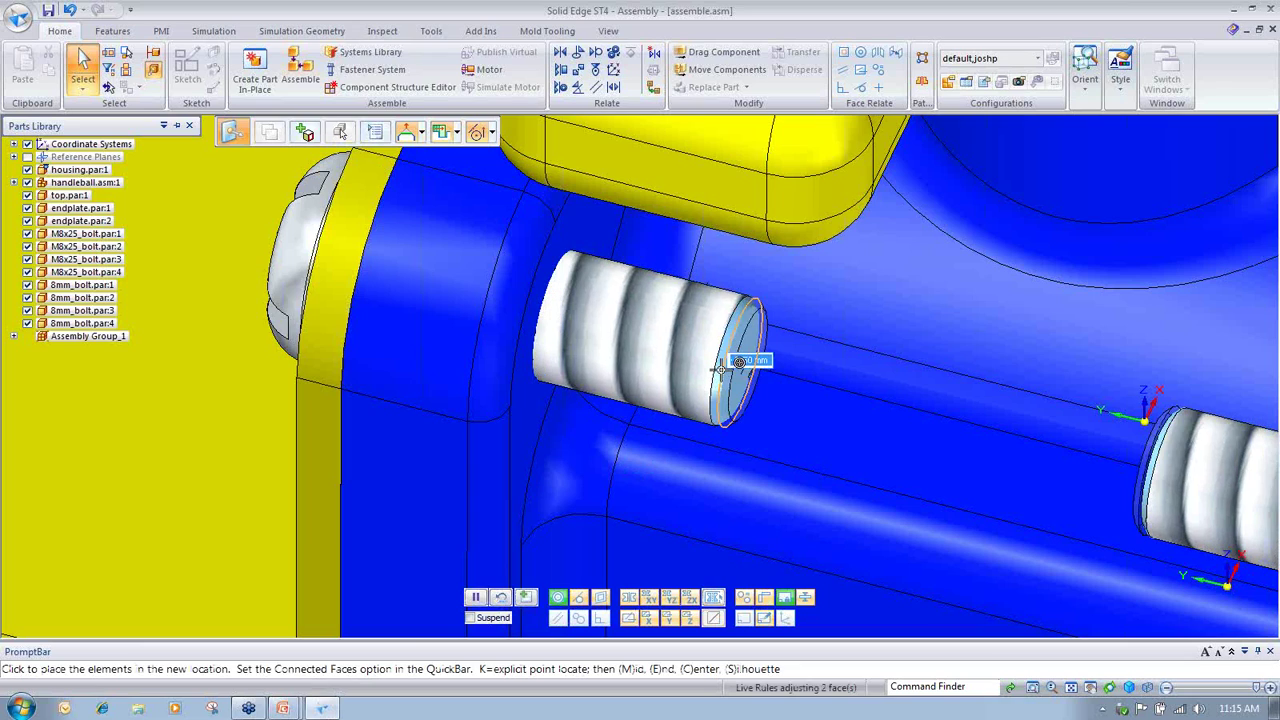
pyautogui.scroll(-1, 721, 361)
pyautogui.scroll(-3, 721, 361)
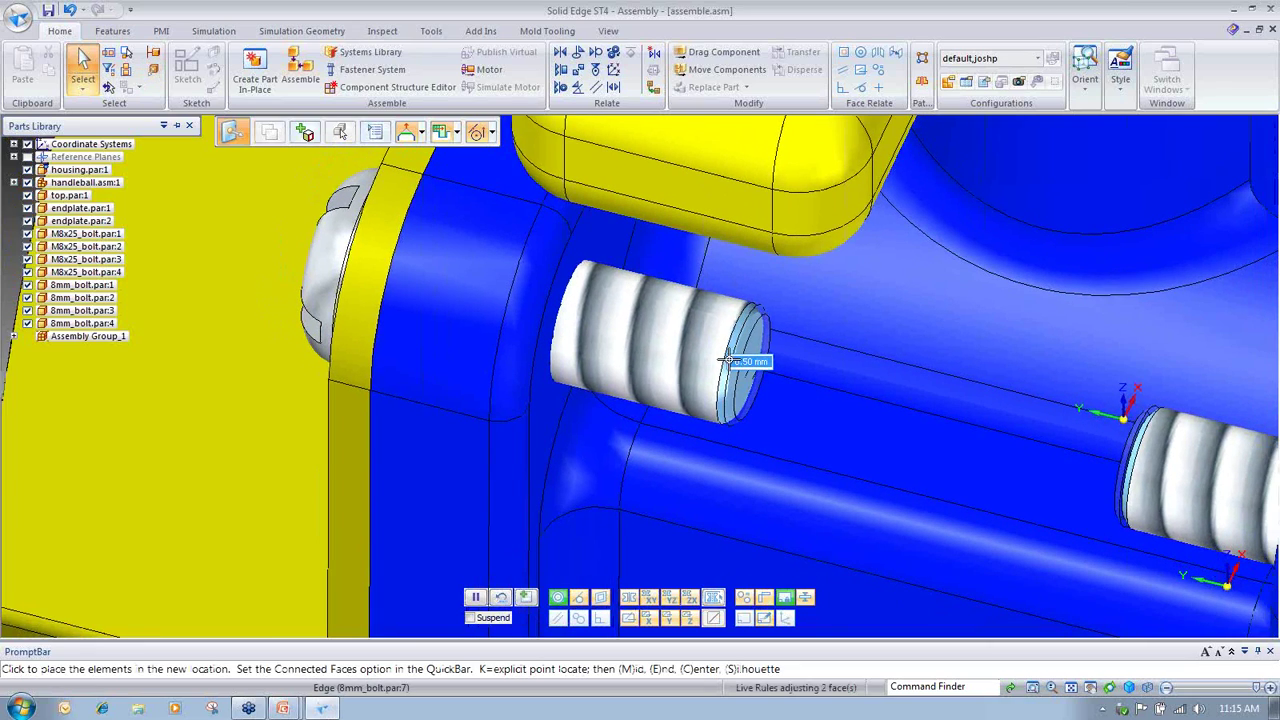
pyautogui.scroll(-2, 738, 358)
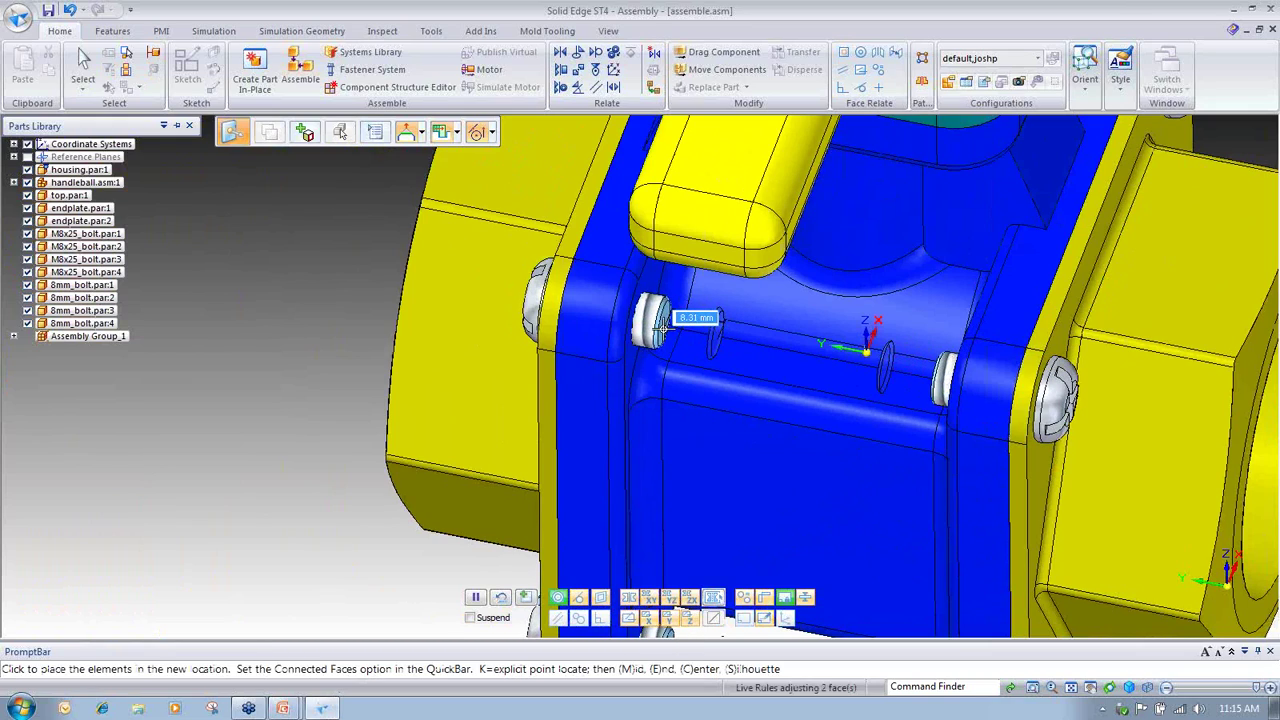
pyautogui.scroll(-1, 663, 329)
pyautogui.scroll(-1, 663, 329)
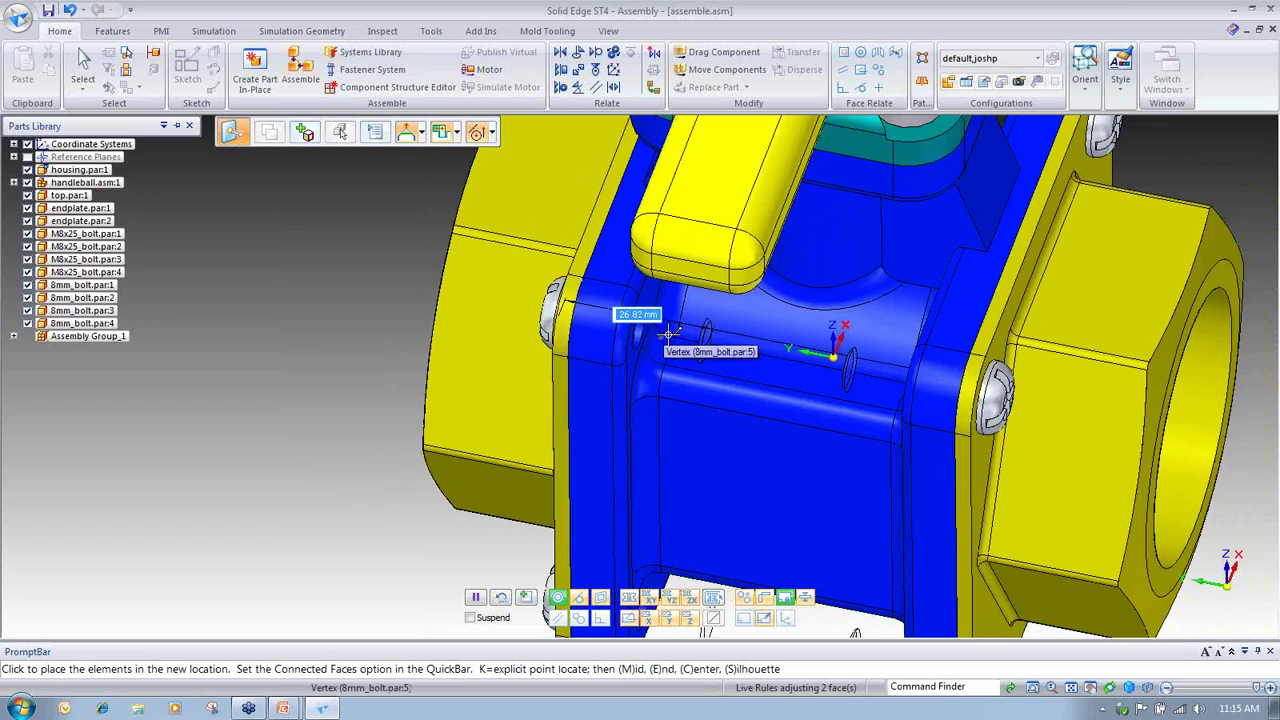
pyautogui.scroll(4, 657, 347)
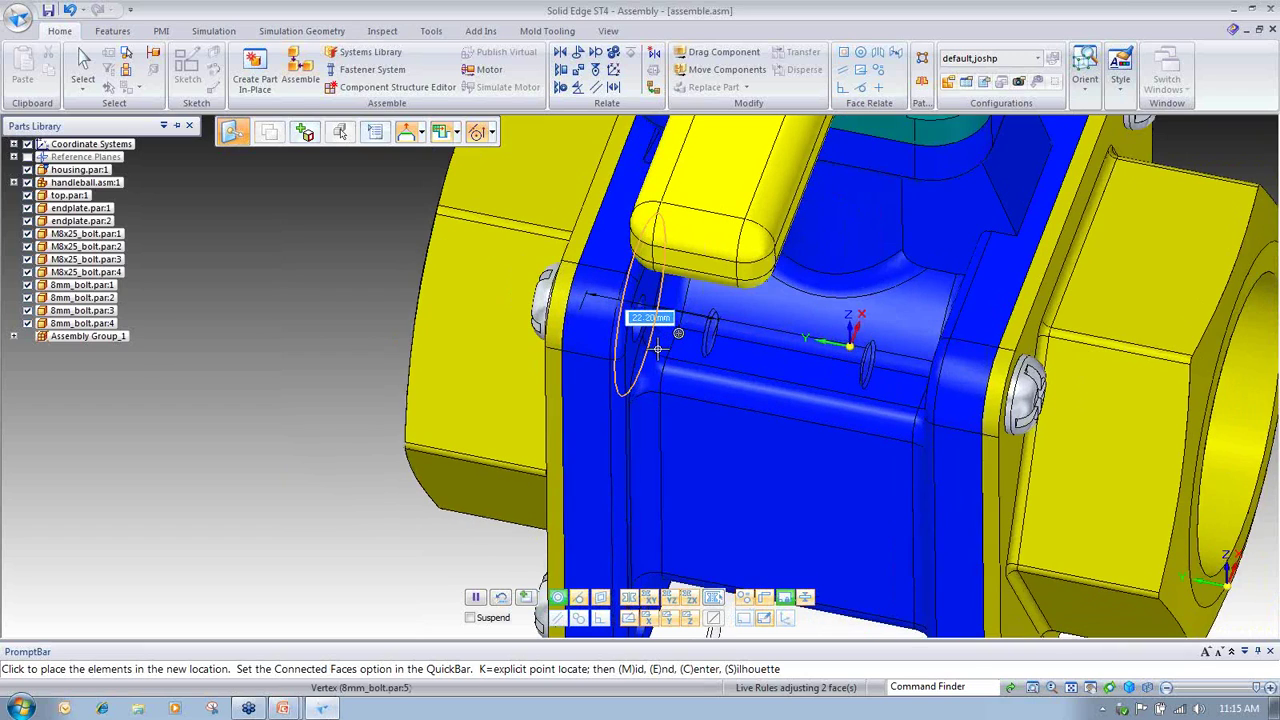
pyautogui.moveTo(657, 352); pyautogui.dragTo(634, 300, button='middle')
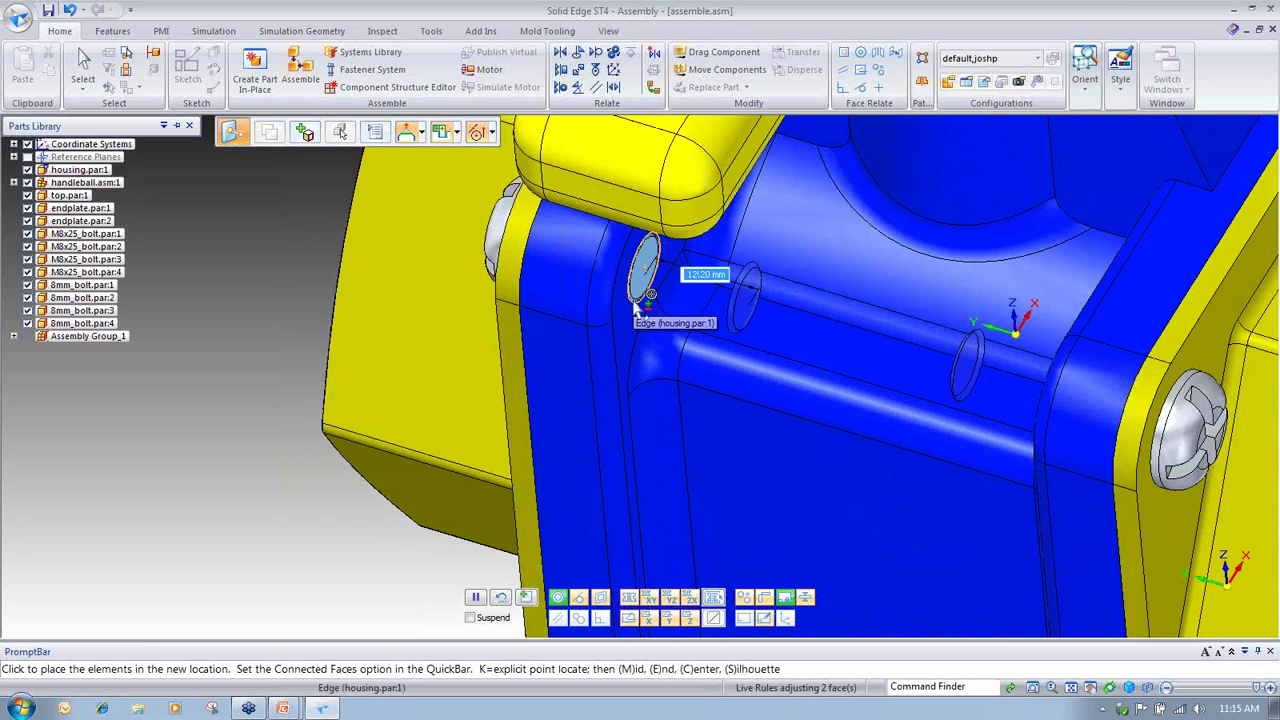
pyautogui.click(636, 309)
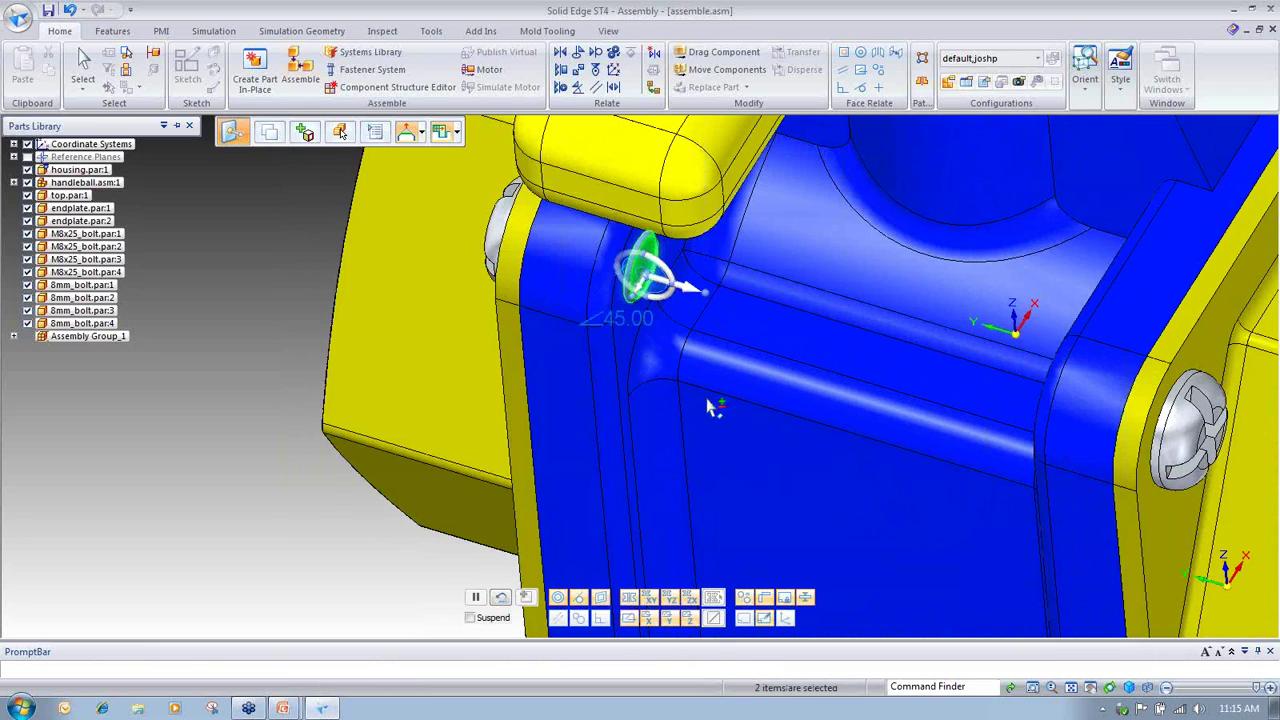
pyautogui.scroll(-4, 712, 405)
pyautogui.moveTo(722, 420); pyautogui.dragTo(1203, 472, button='middle')
pyautogui.press('Escape')
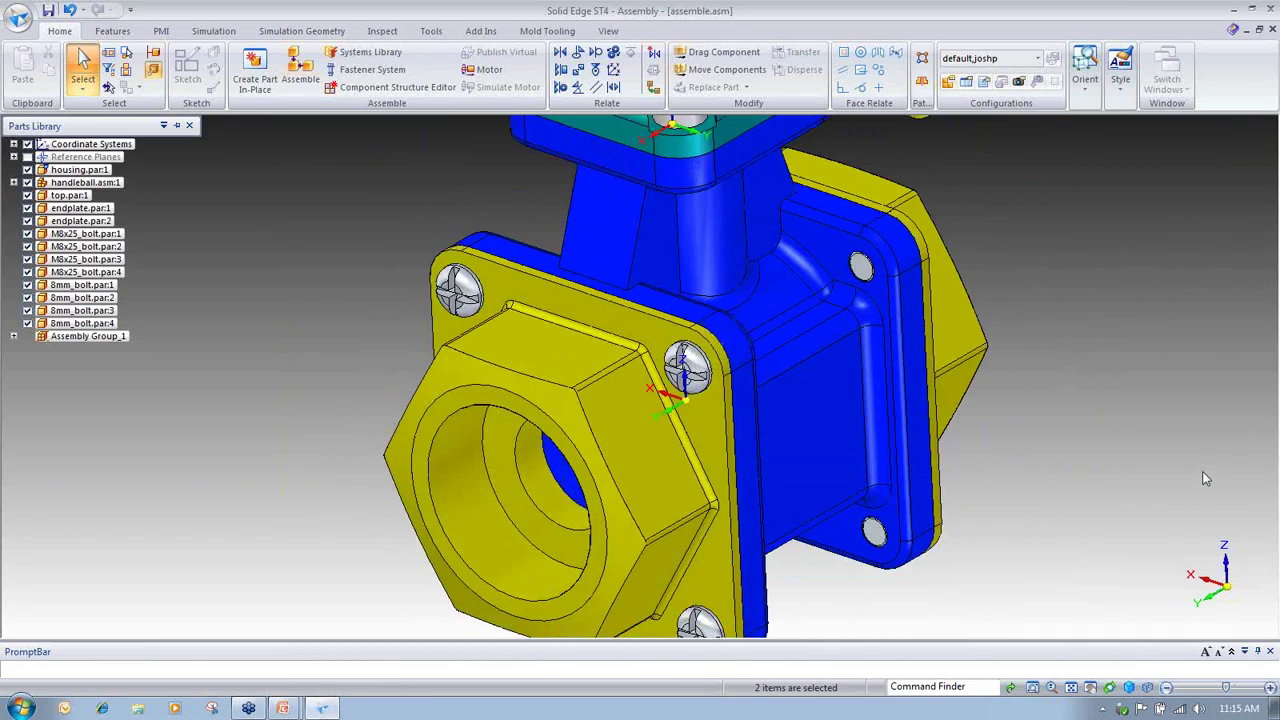
pyautogui.moveTo(1126, 403); pyautogui.dragTo(911, 362, button='middle')
pyautogui.scroll(-3, 1172, 404)
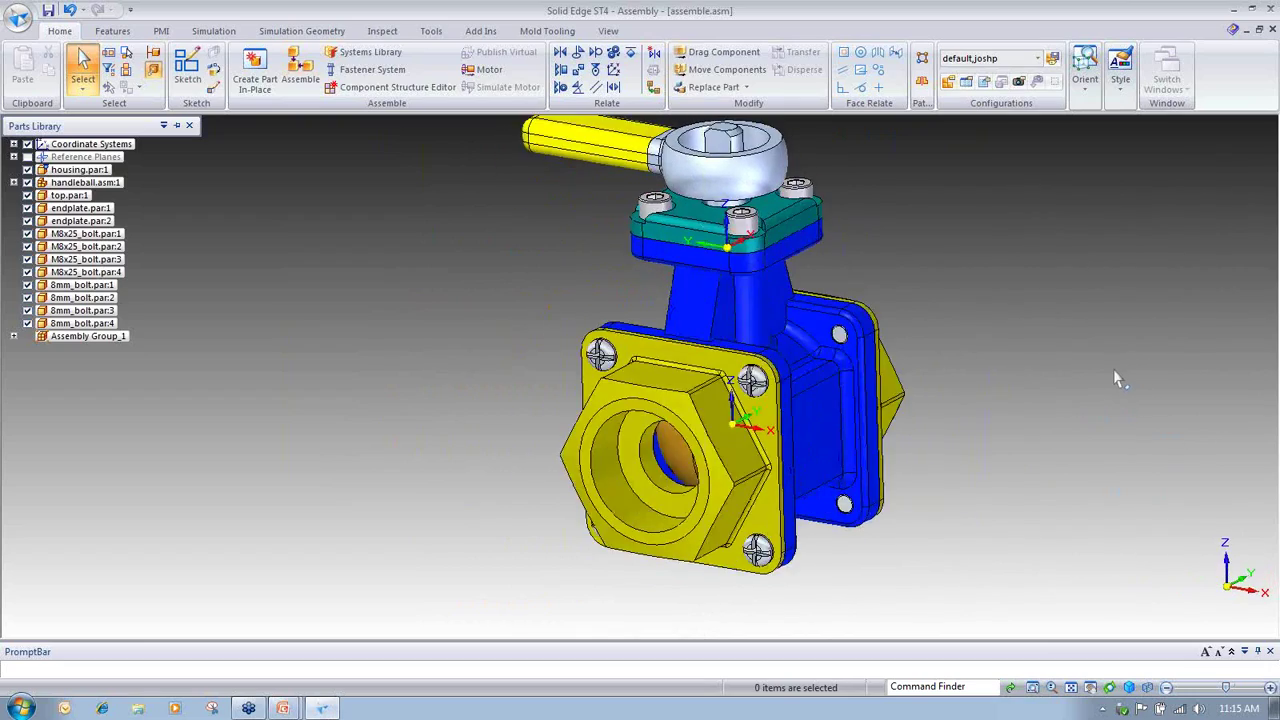
pyautogui.moveTo(1114, 370); pyautogui.dragTo(1147, 391, button='middle')
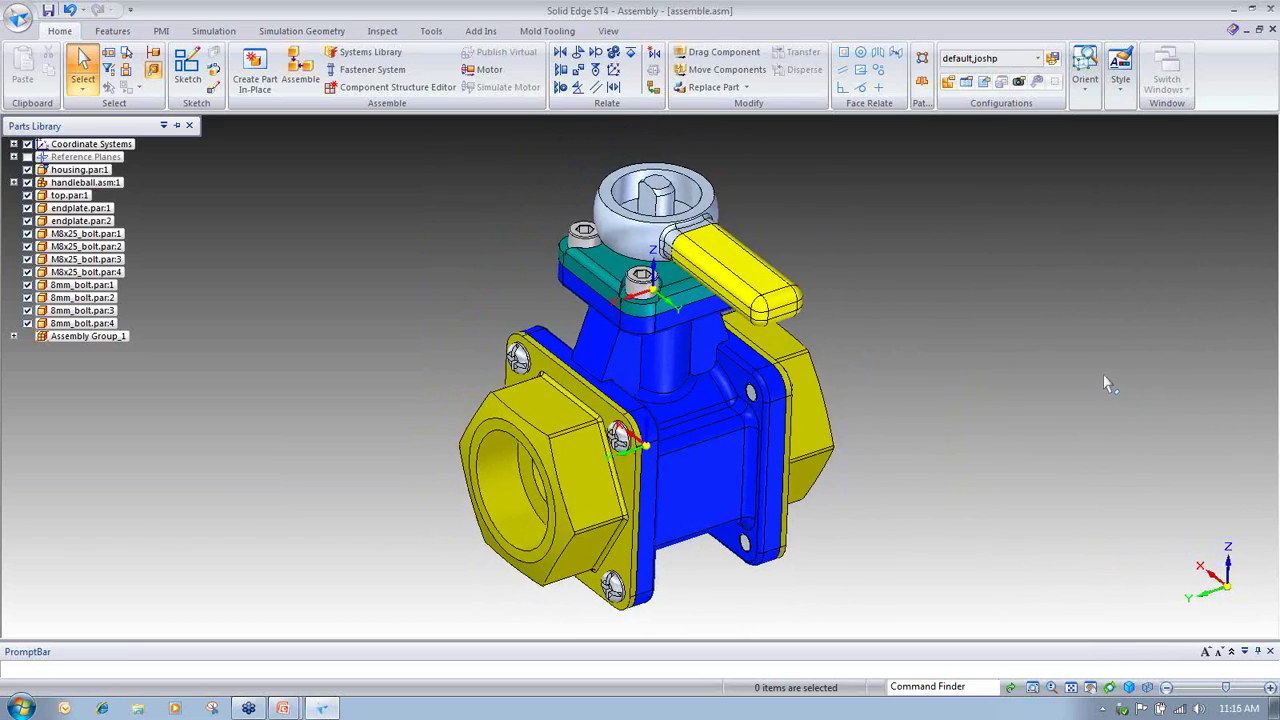
pyautogui.moveTo(139, 141)
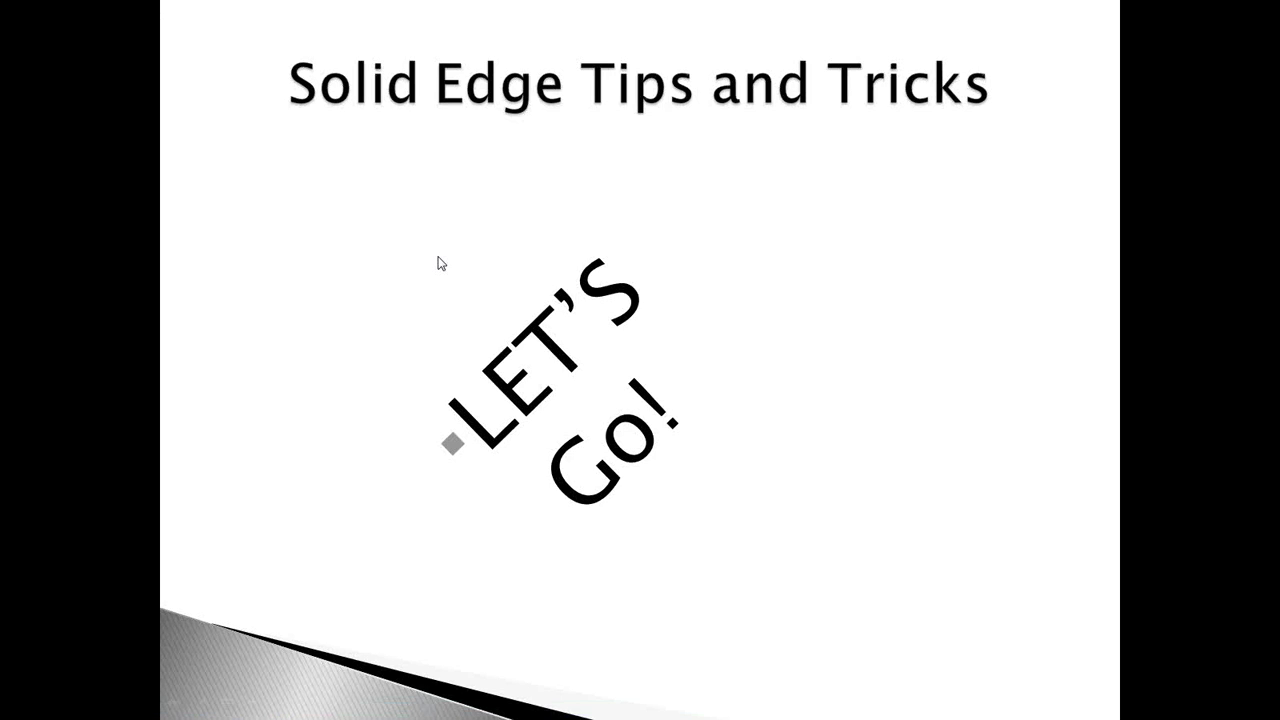
pyautogui.click(438, 257)
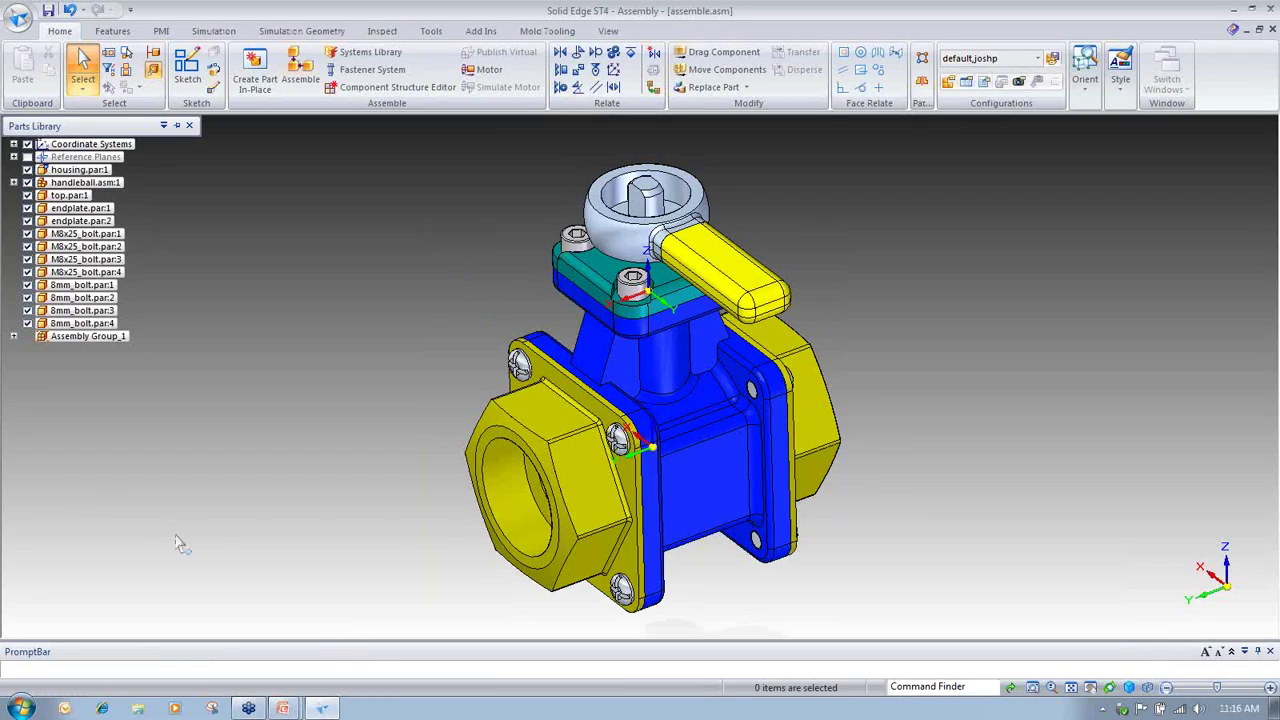
# Step: Try to inactivate the component 8mm_bolt.par:4 without saving its modifications
pyautogui.click(90, 323)
pyautogui.rightClick(93, 323)
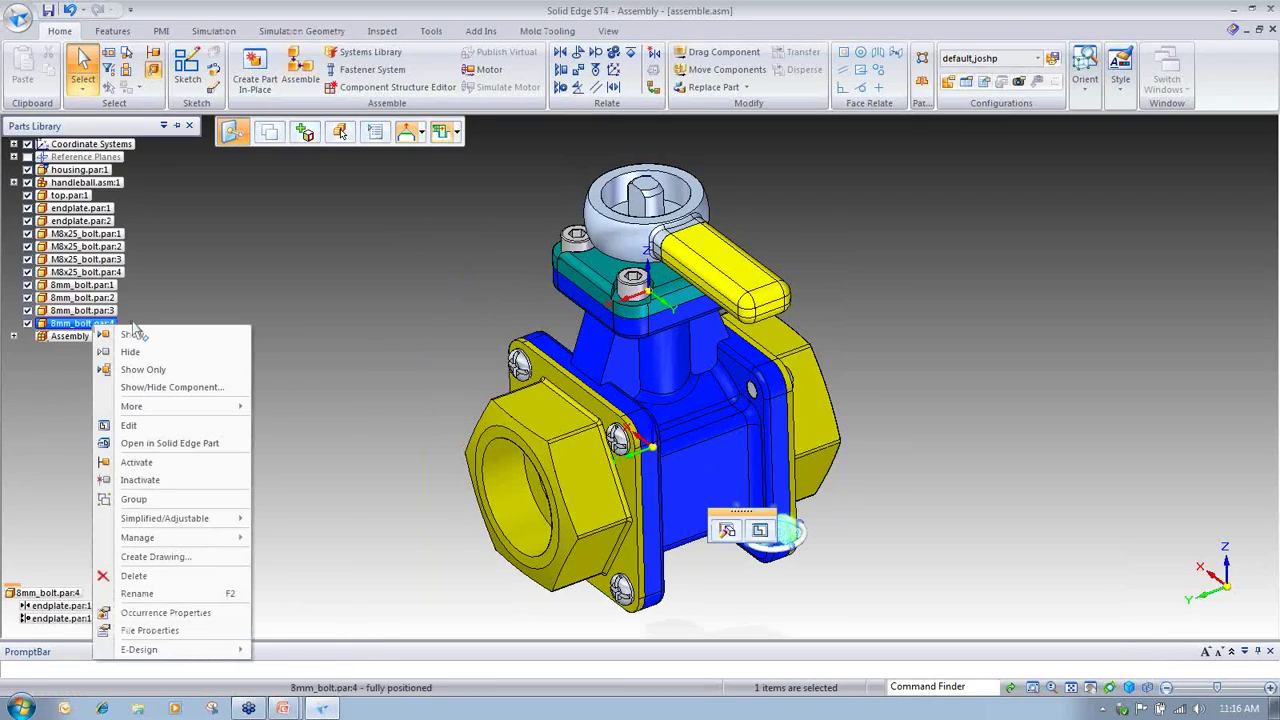
pyautogui.moveTo(160, 411)
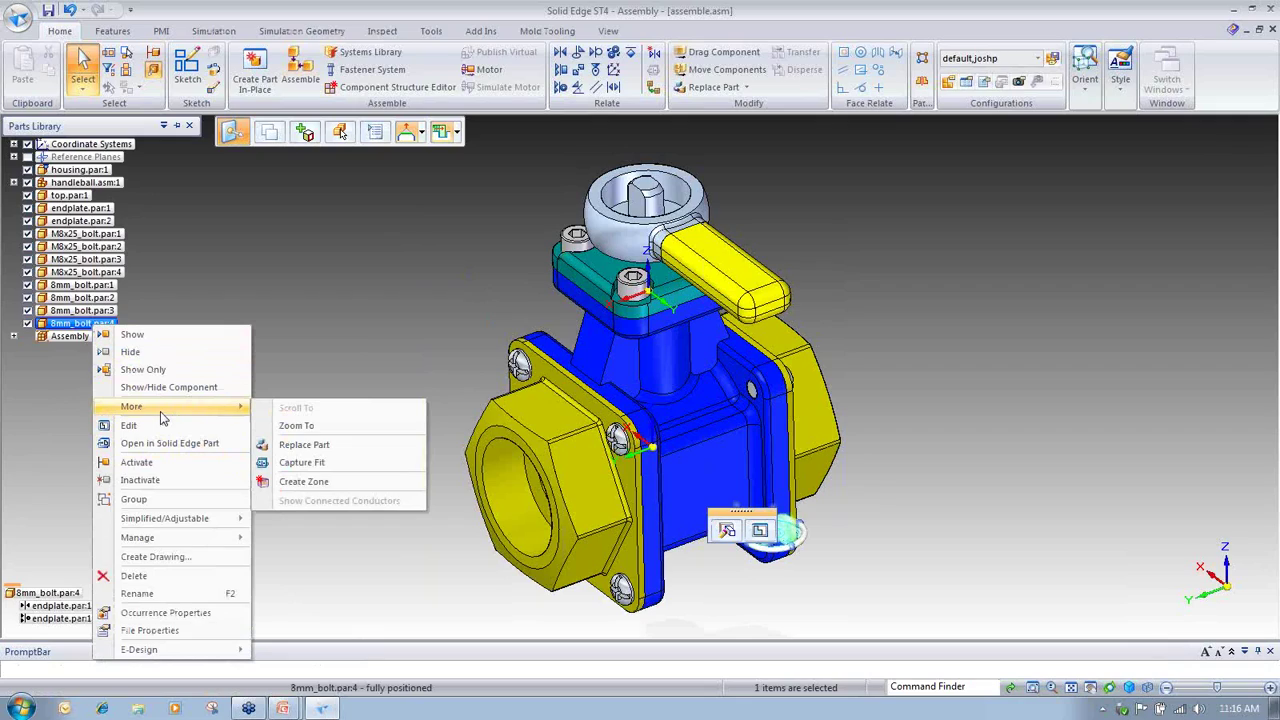
pyautogui.click(148, 482)
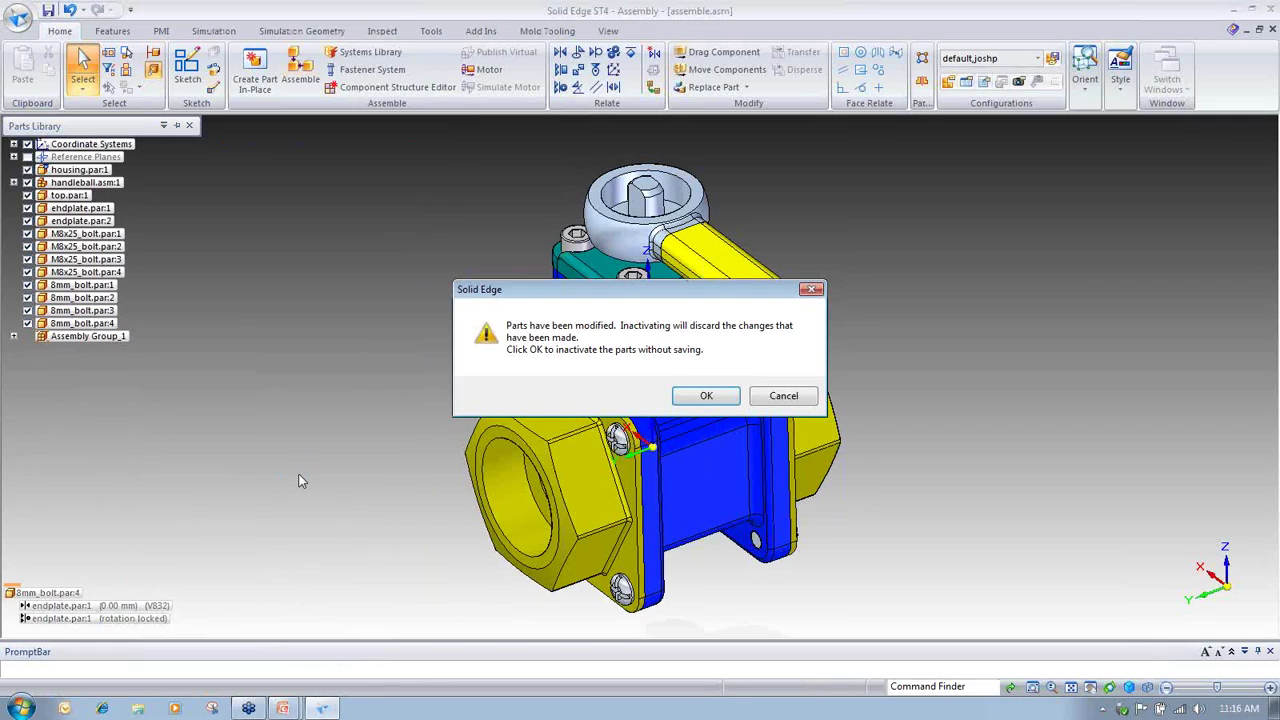
pyautogui.click(724, 400)
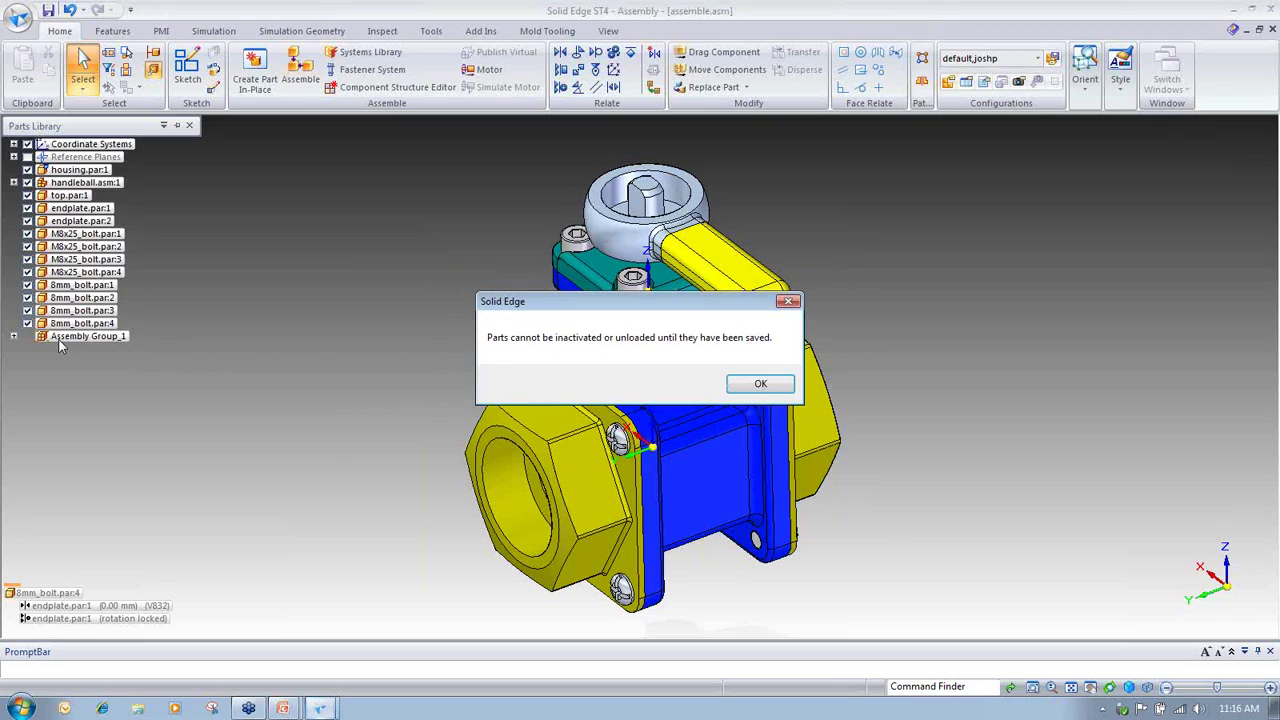
pyautogui.click(762, 385)
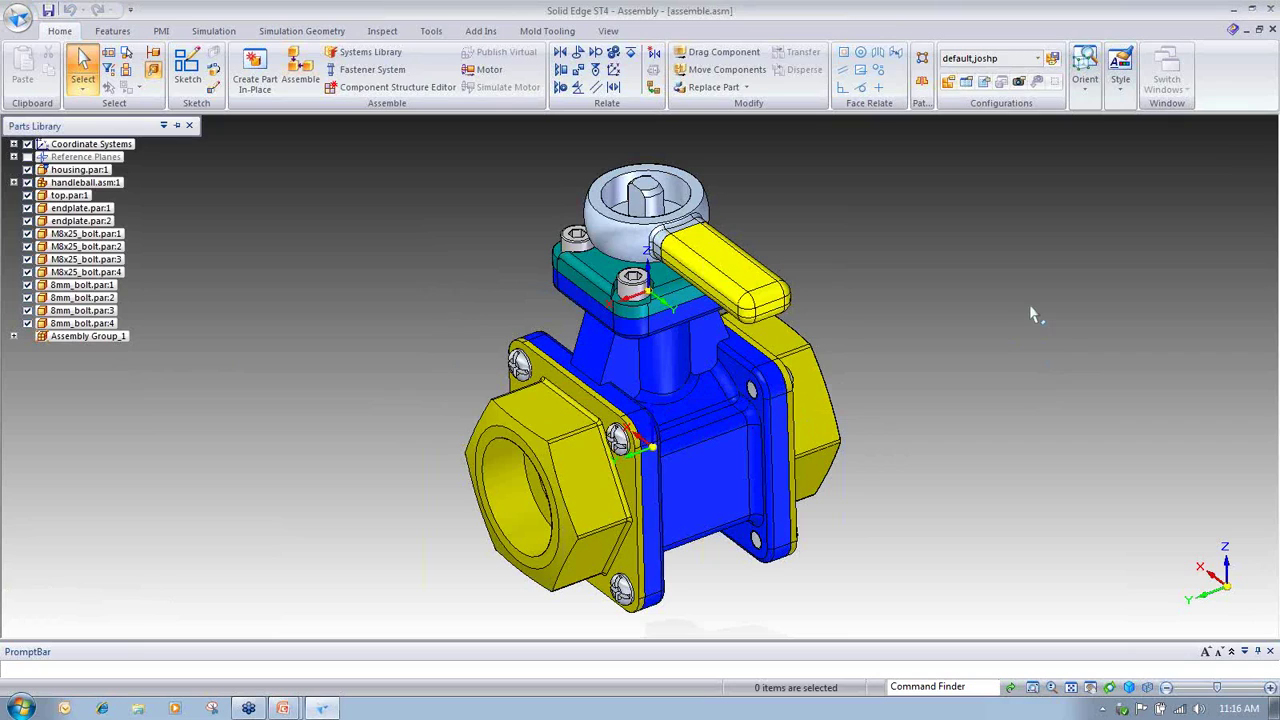
# Step: Examine the activation and simplify override options for opening the assembly angle.asm, and leave without opening it
pyautogui.click(22, 20)
pyautogui.click(40, 83)
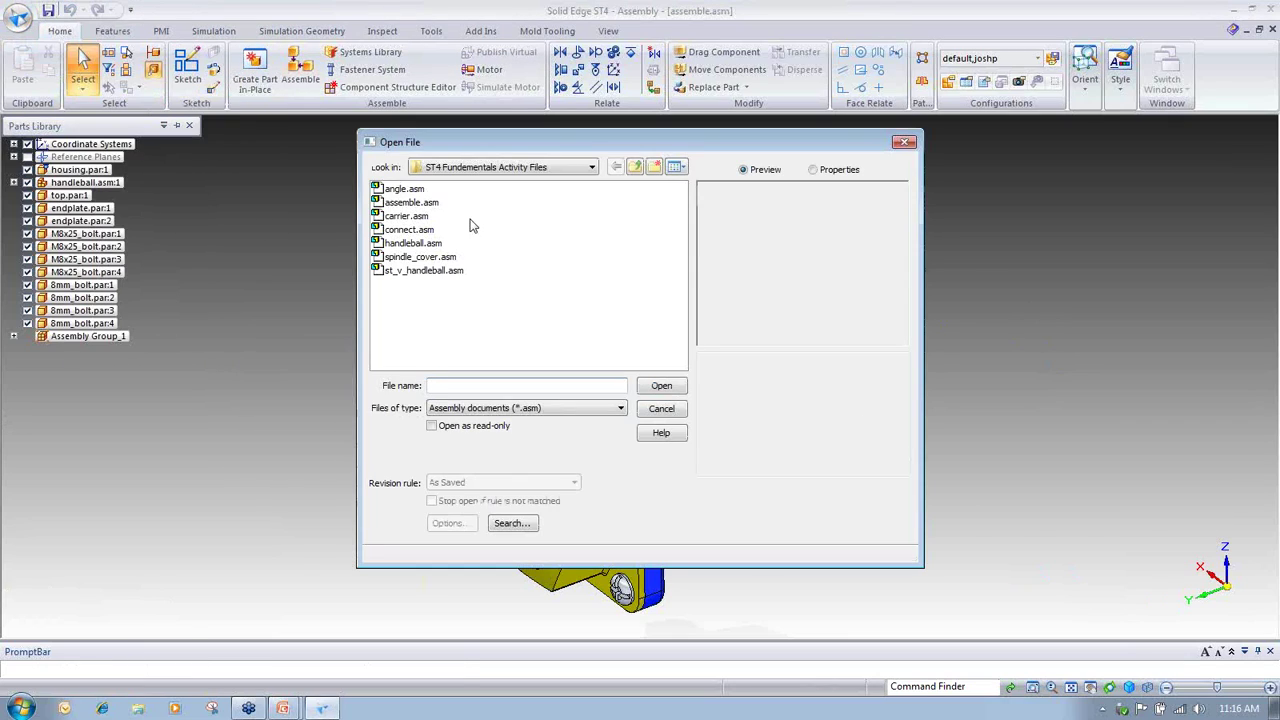
pyautogui.click(394, 192)
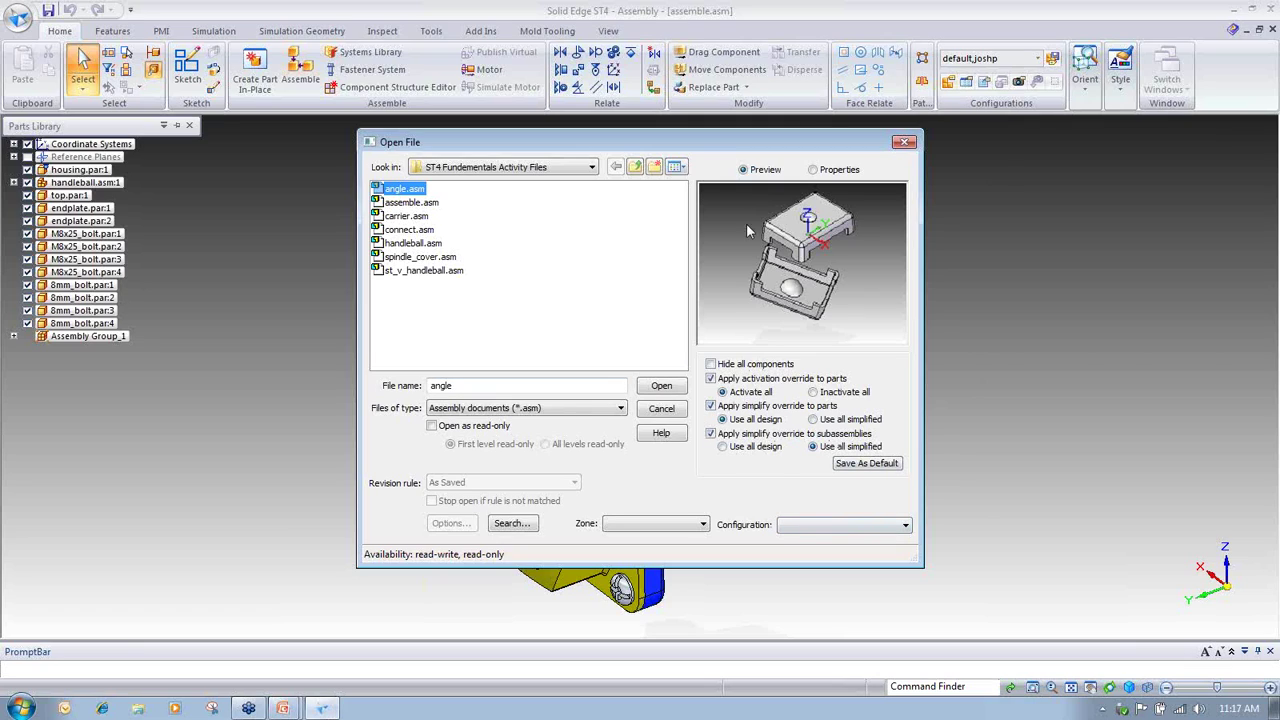
pyautogui.click(904, 141)
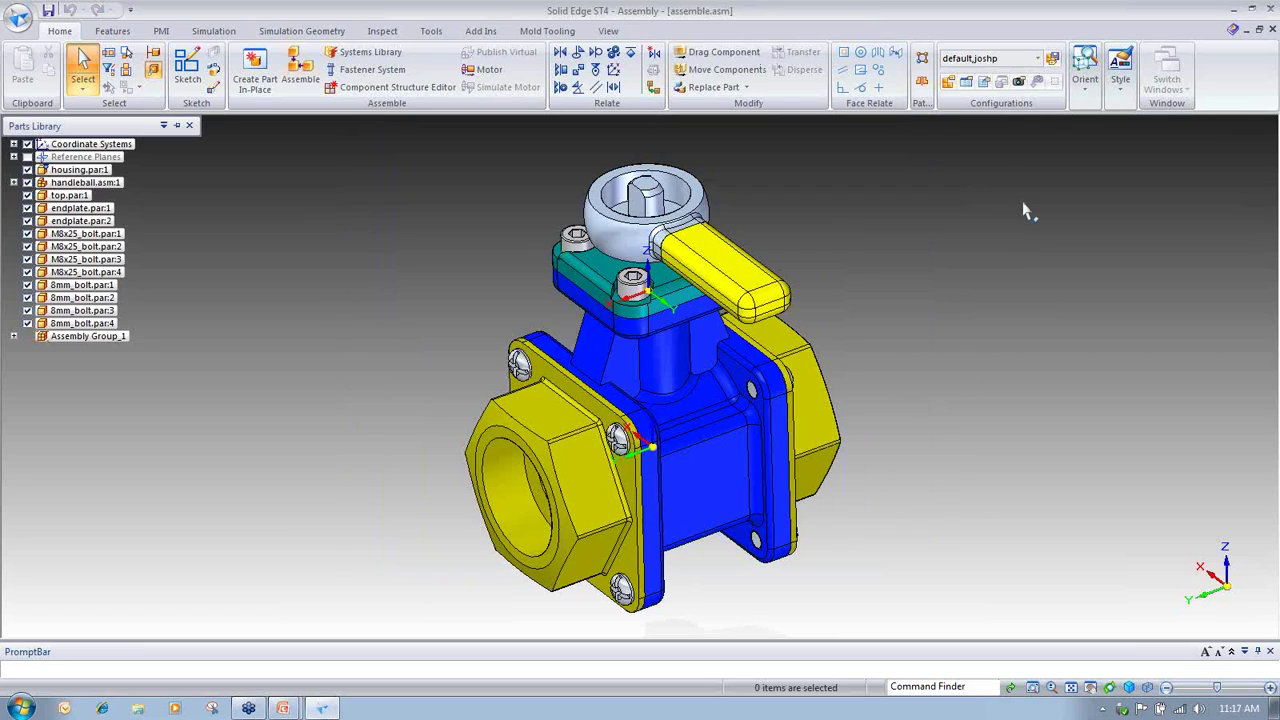
pyautogui.hotkey('alt', 'Tab')
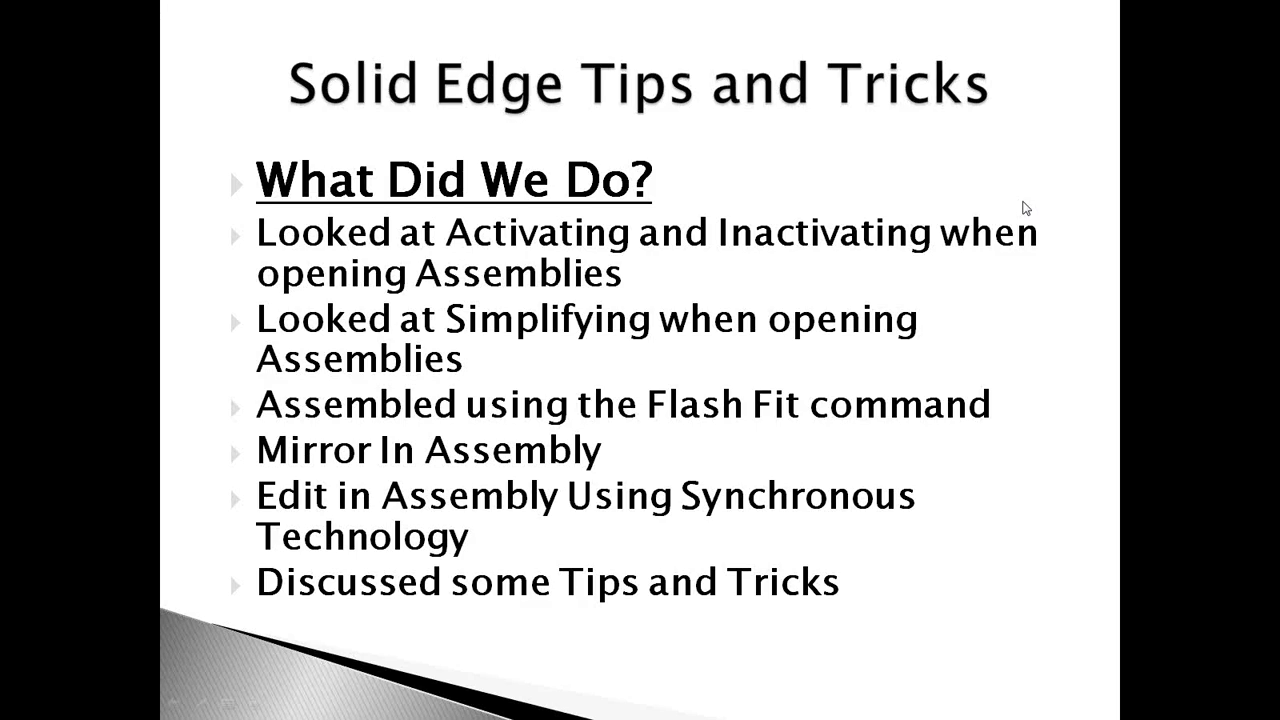